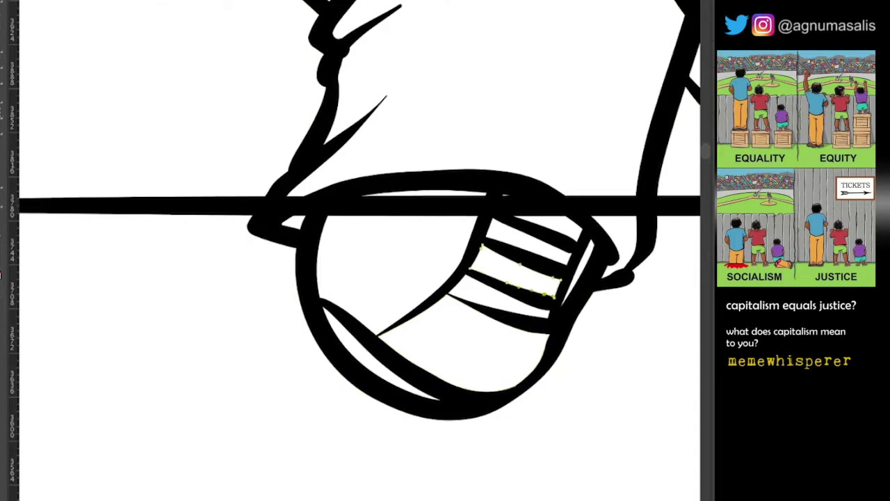
# Reshape the white gaps inside the waistband's first two belt loops into clean, open slots
pyautogui.scroll(-3, 359, 251)
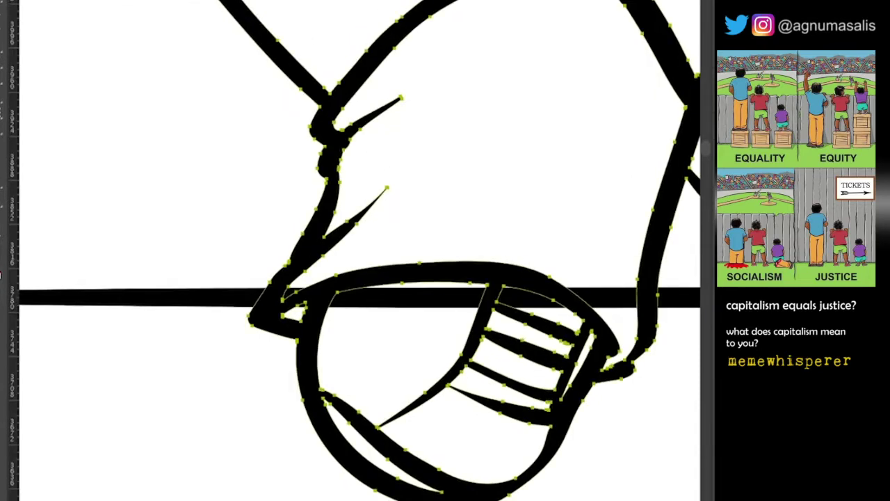
pyautogui.scroll(3, 359, 250)
pyautogui.scroll(3, 360, 250)
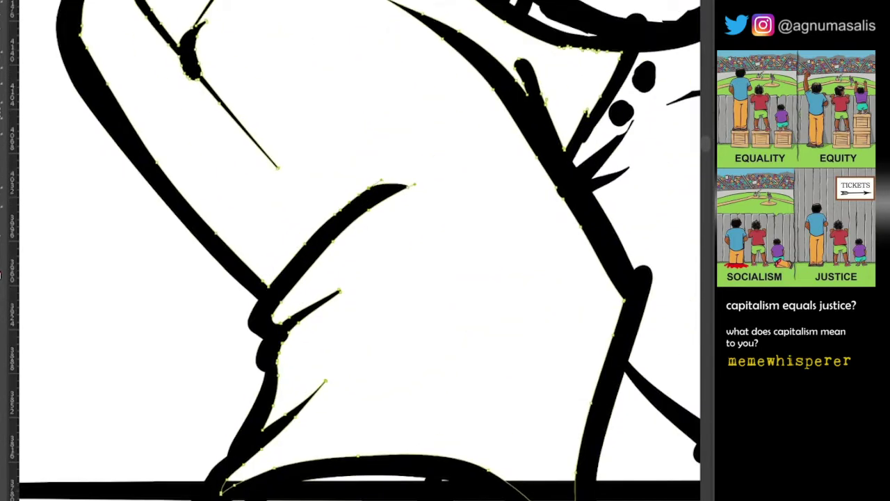
pyautogui.scroll(5, 359, 250)
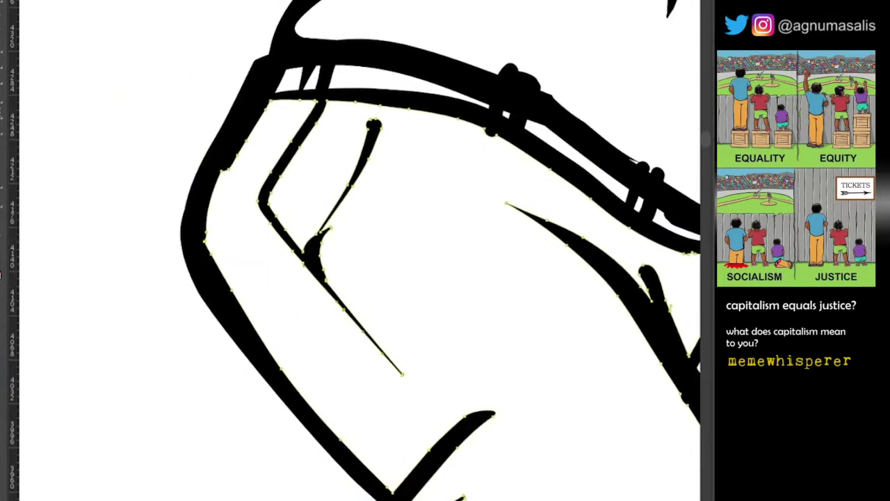
pyautogui.scroll(3, 360, 250)
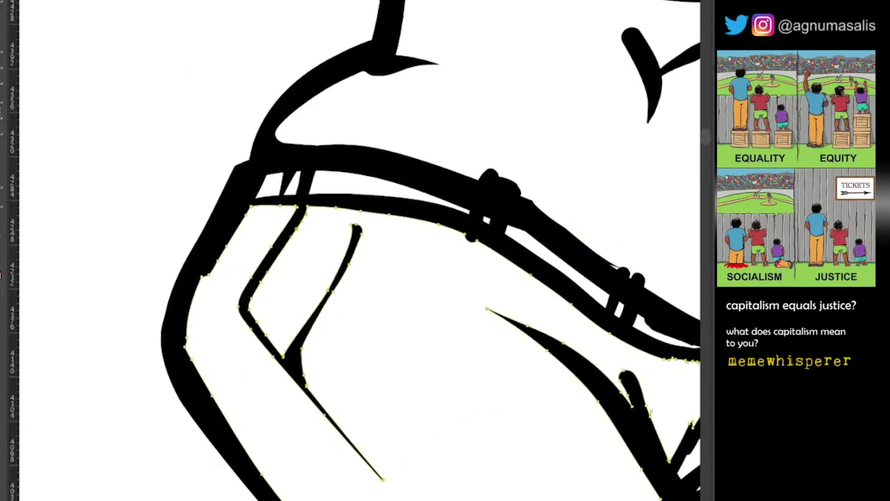
pyautogui.moveTo(293, 161); pyautogui.dragTo(296, 194)
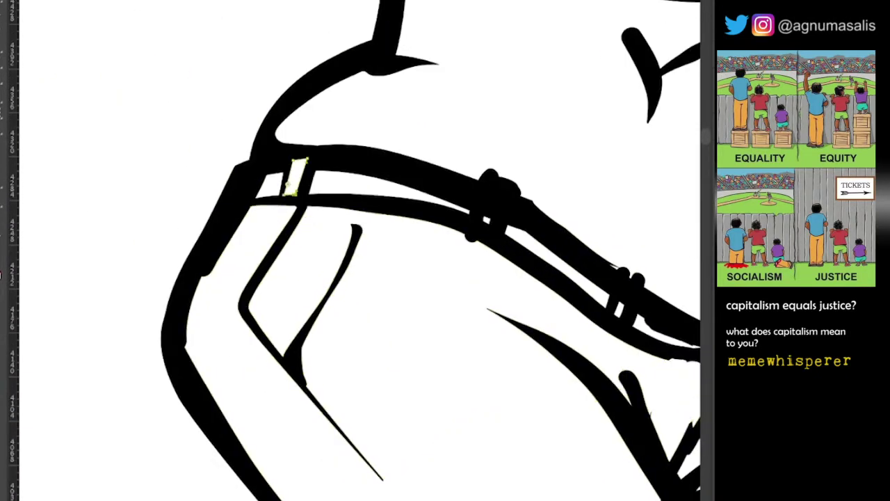
pyautogui.moveTo(494, 194); pyautogui.dragTo(490, 222)
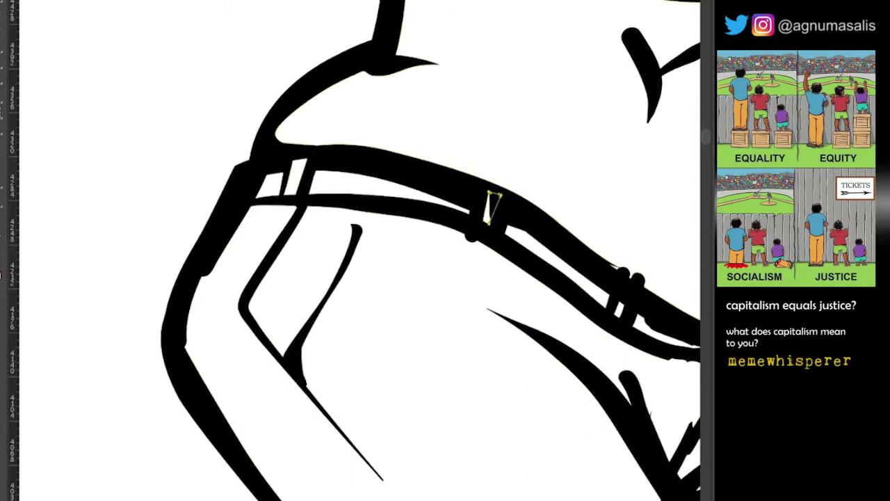
# Smooth the belt's upper and lower edges and clean up the third belt loop's gap with the white belt section beside it
pyautogui.scroll(-3, 359, 250)
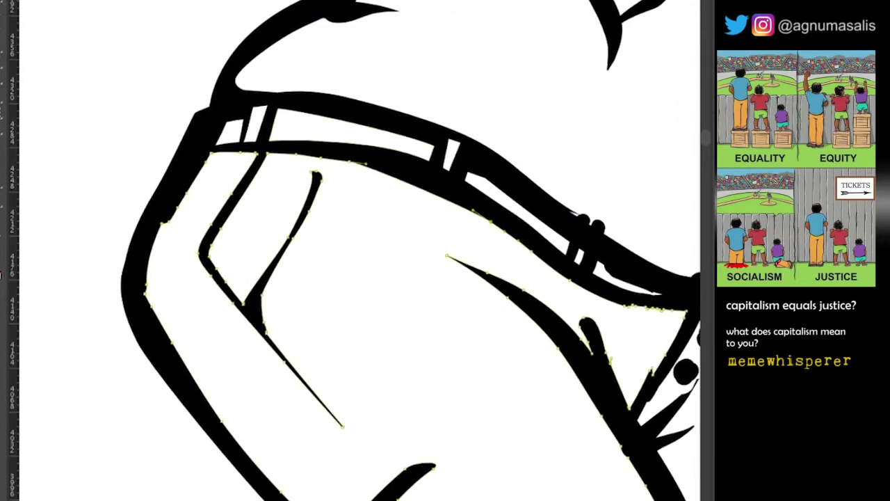
pyautogui.scroll(-3, 360, 251)
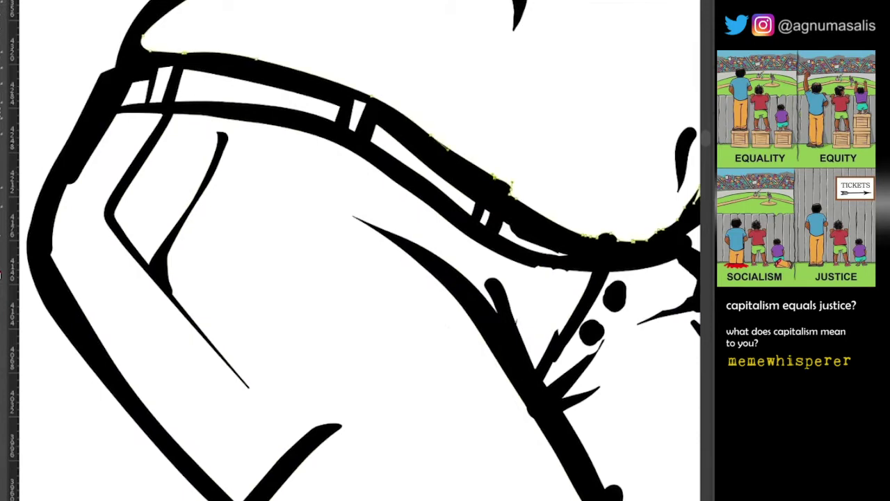
pyautogui.click(490, 207)
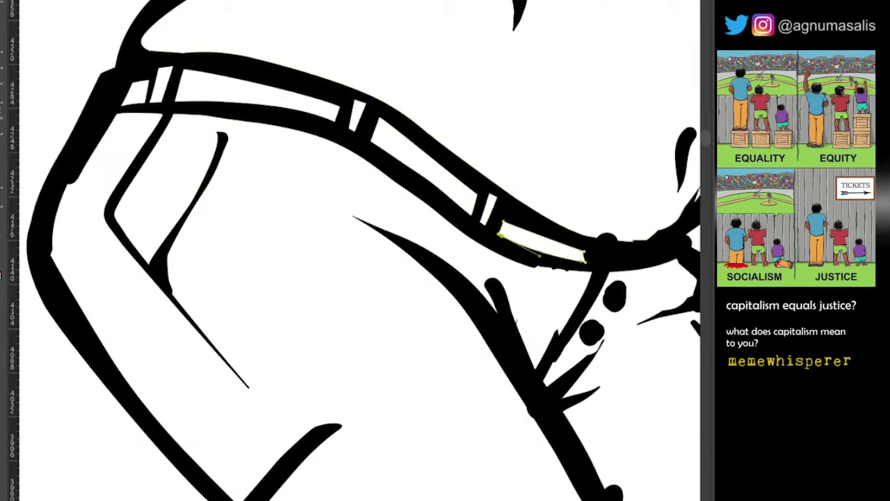
pyautogui.press('Delete')
# Remove the bumps from the fly line and front knee corner, and smooth the belly's lower outline
pyautogui.scroll(-3, 359, 250)
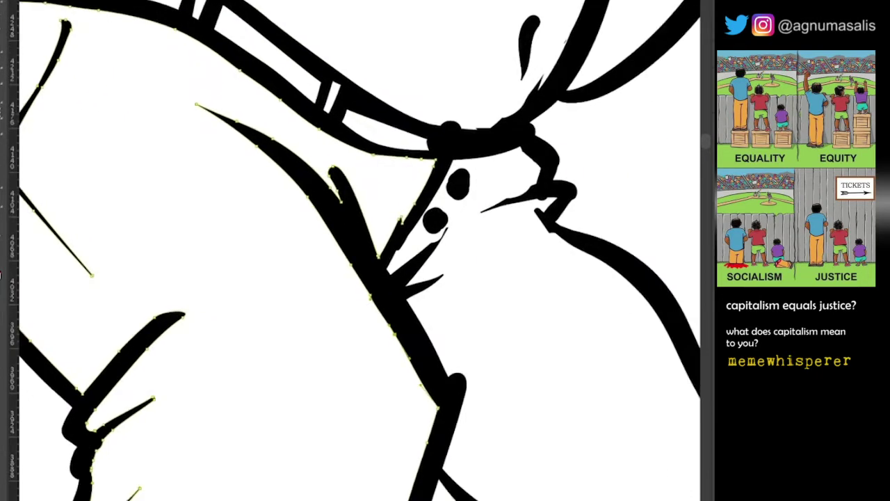
pyautogui.scroll(-3, 359, 251)
pyautogui.scroll(3, 359, 250)
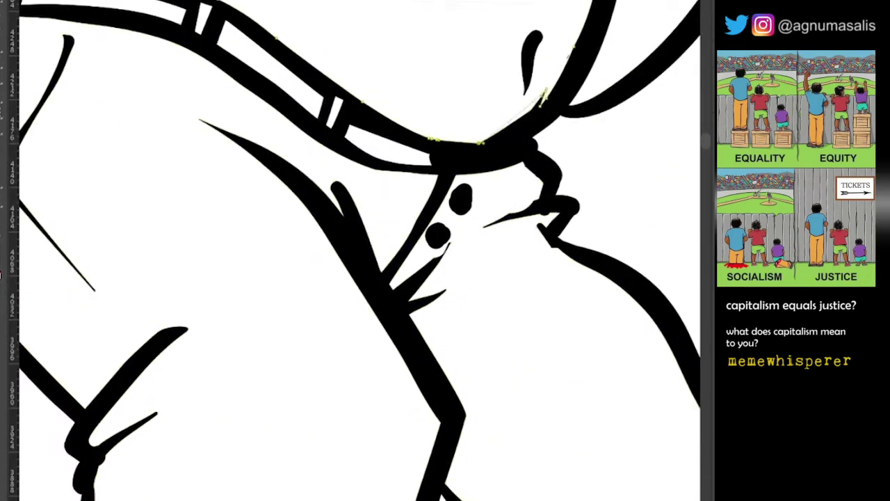
pyautogui.scroll(3, 360, 250)
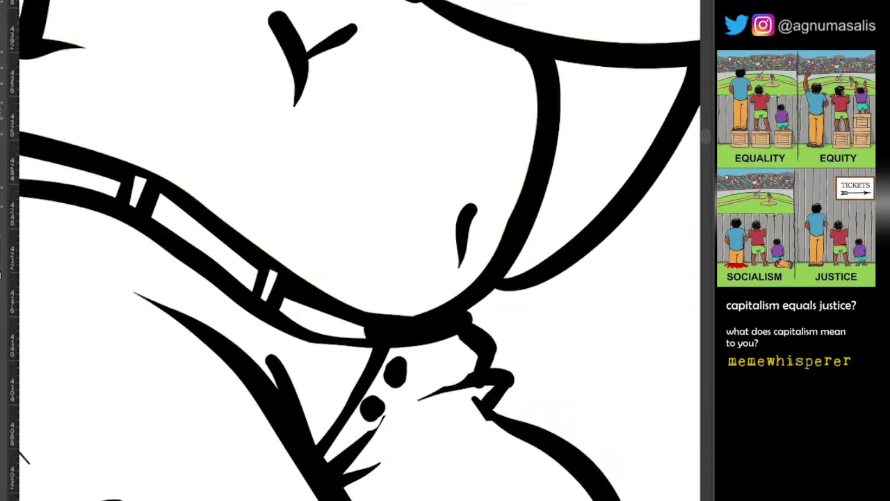
pyautogui.scroll(1, 360, 250)
# Sharpen the blunt end of the Y-shaped crease and smooth the bump on the upper edge of the shape with the spiral
pyautogui.scroll(3, 360, 251)
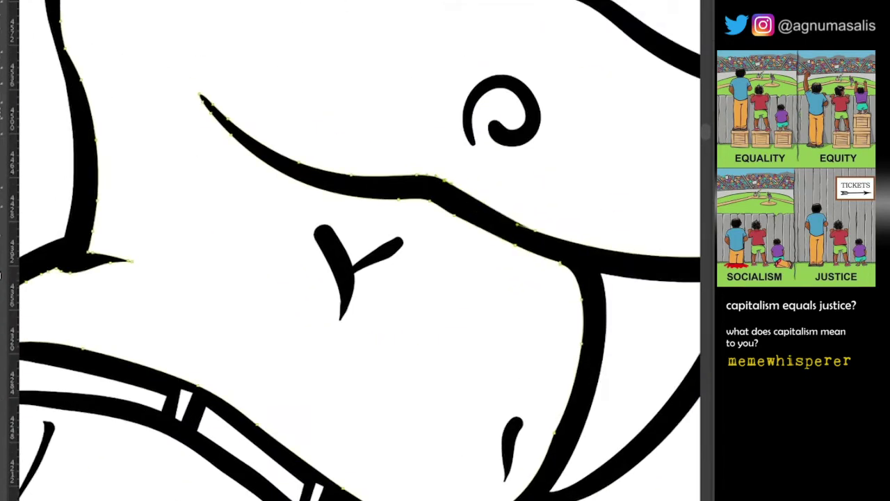
pyautogui.scroll(3, 360, 250)
pyautogui.hscroll(3, 360, 251)
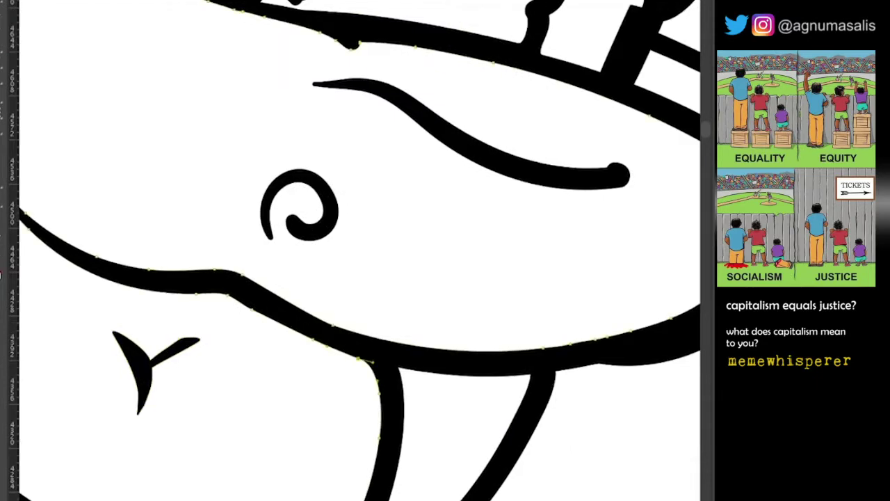
pyautogui.scroll(3, 359, 251)
pyautogui.scroll(-2, 360, 250)
pyautogui.hscroll(3, 359, 250)
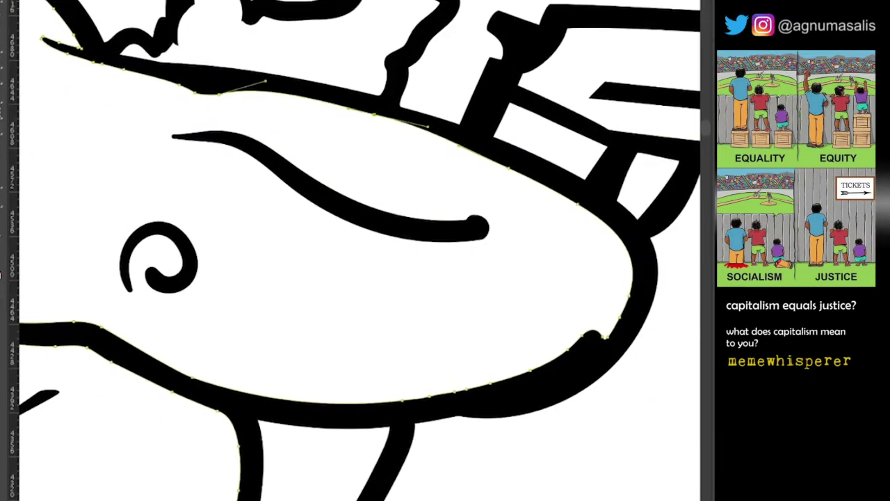
# Remove the excess anchors and bump from the lower outline of the shape with the spiral, and curve it smoothly
pyautogui.scroll(-3, 359, 250)
pyautogui.hotkey('ctrl', 'z')
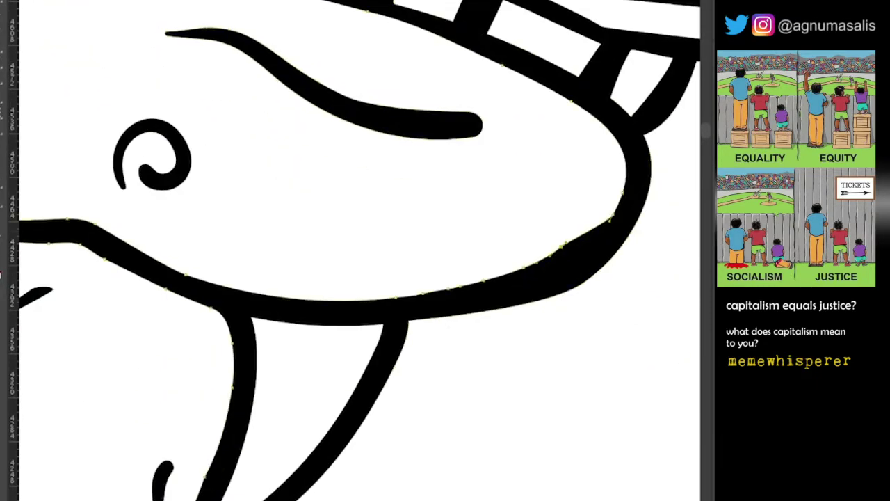
pyautogui.moveTo(396, 297); pyautogui.dragTo(588, 271)
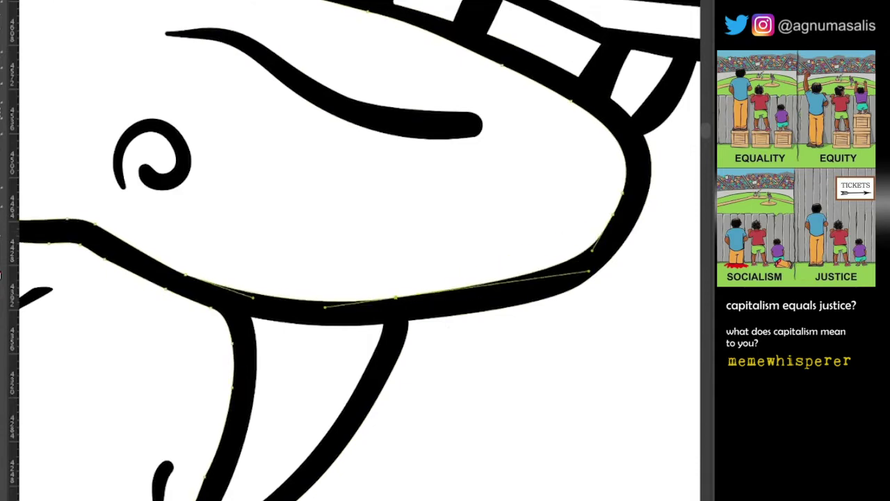
pyautogui.scroll(-2, 359, 250)
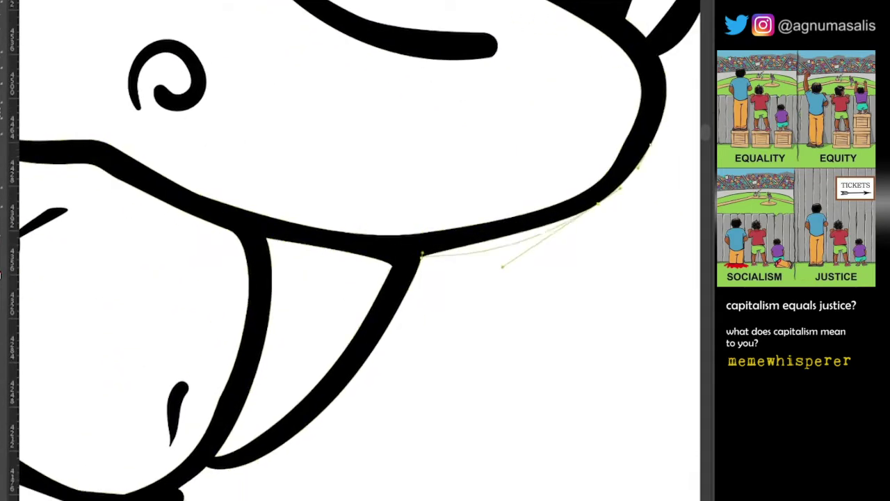
# Round the two dots beside the fly and simplify the adjacent crease spikes and the folds on the rear hip outline
pyautogui.hotkey('ctrl', '-')
pyautogui.scroll(5, 360, 250)
pyautogui.scroll(-5, 360, 250)
pyautogui.scroll(5, 360, 251)
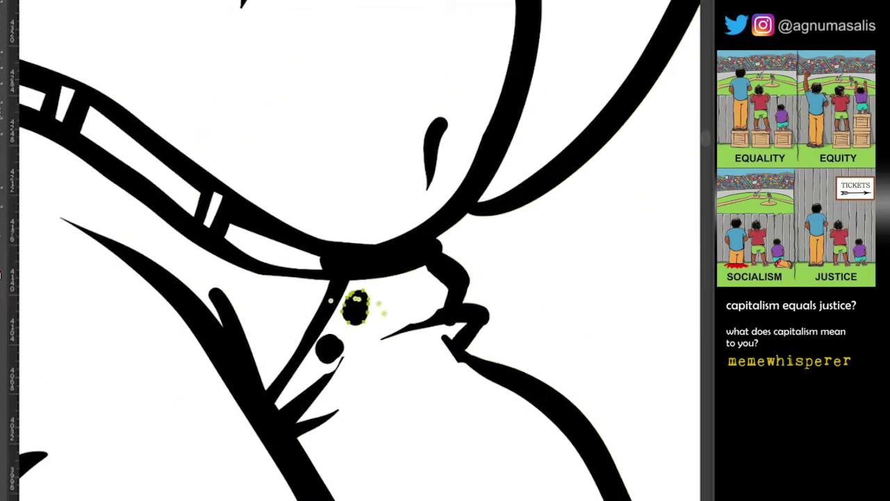
pyautogui.click(306, 393)
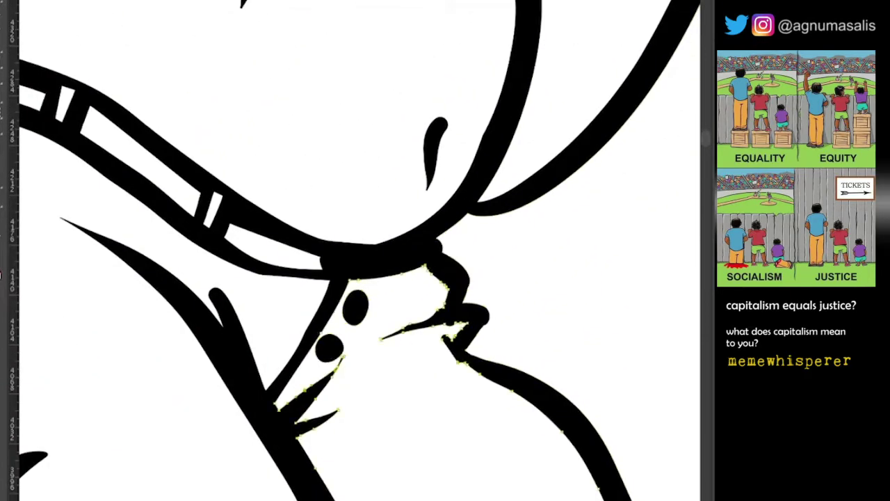
pyautogui.click(417, 278)
pyautogui.hscroll(2, 359, 251)
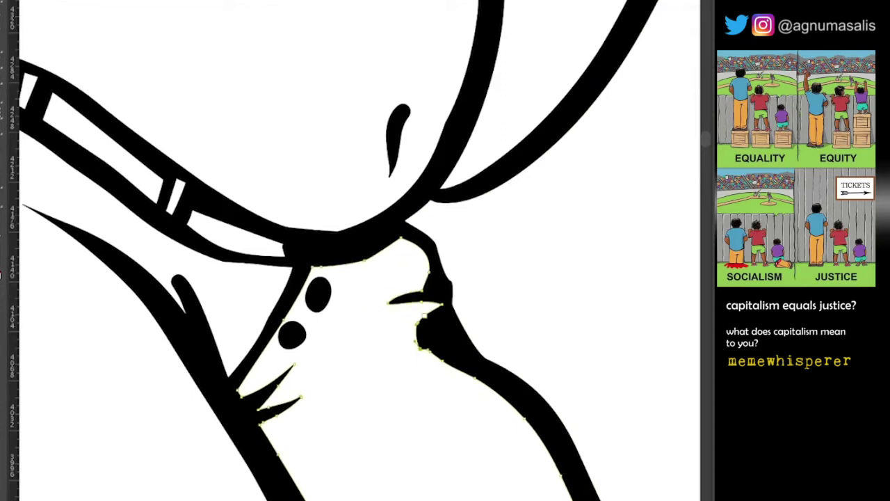
# Extend the last white belt section to a point and smooth the belly edge above it
pyautogui.hscroll(-3, 355, 250)
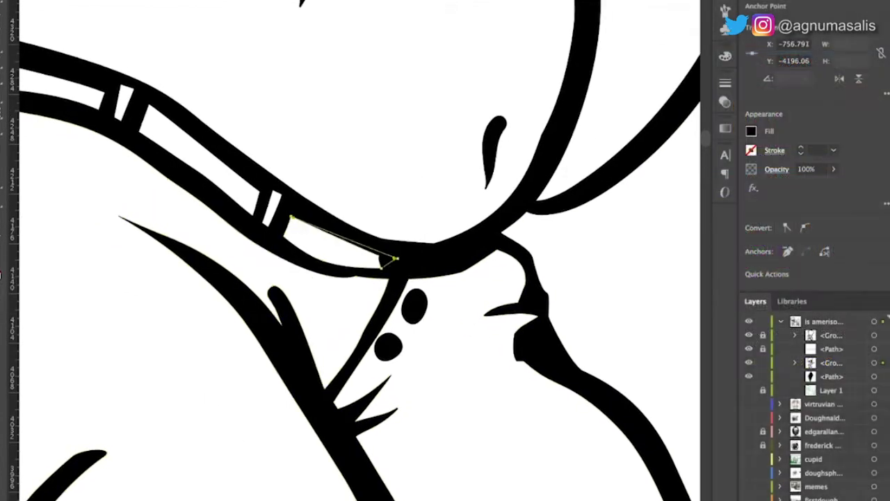
pyautogui.click(411, 245)
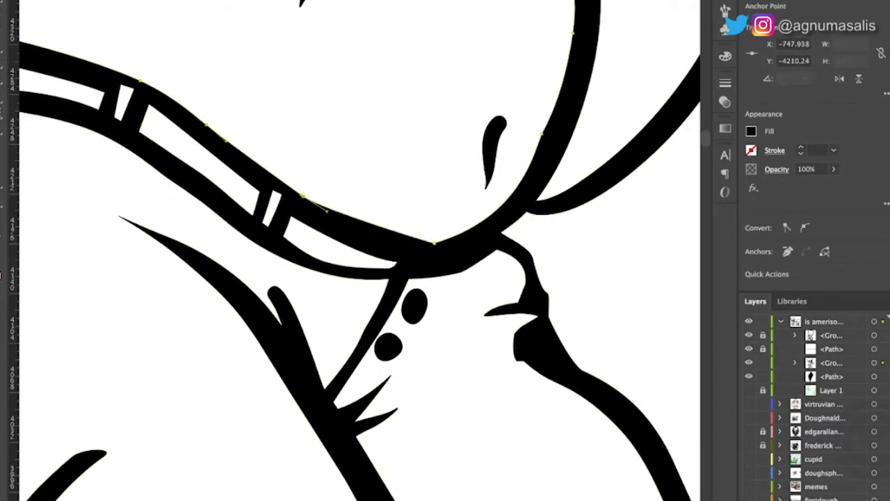
pyautogui.scroll(-3, 355, 251)
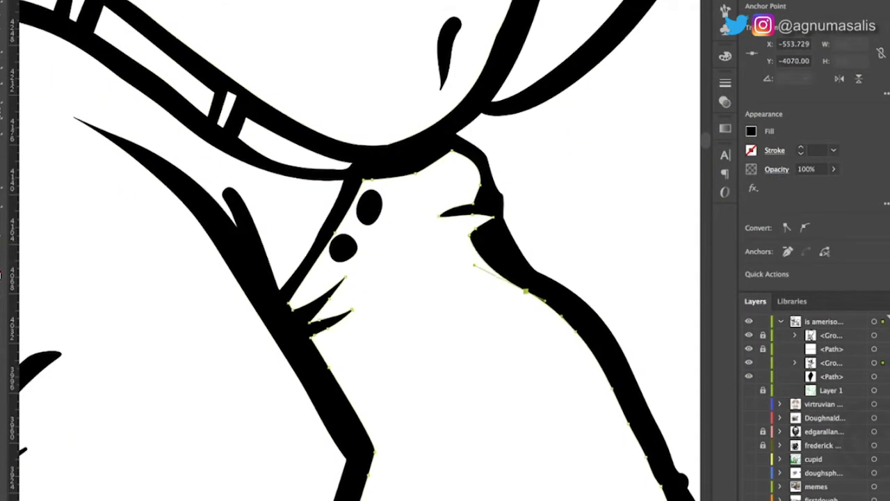
# Reshape the rear leg's outer outline below the hip fold, bulging the thigh outward and removing the knee bump
pyautogui.hscroll(3, 354, 250)
pyautogui.scroll(-3, 355, 251)
pyautogui.hscroll(2, 355, 251)
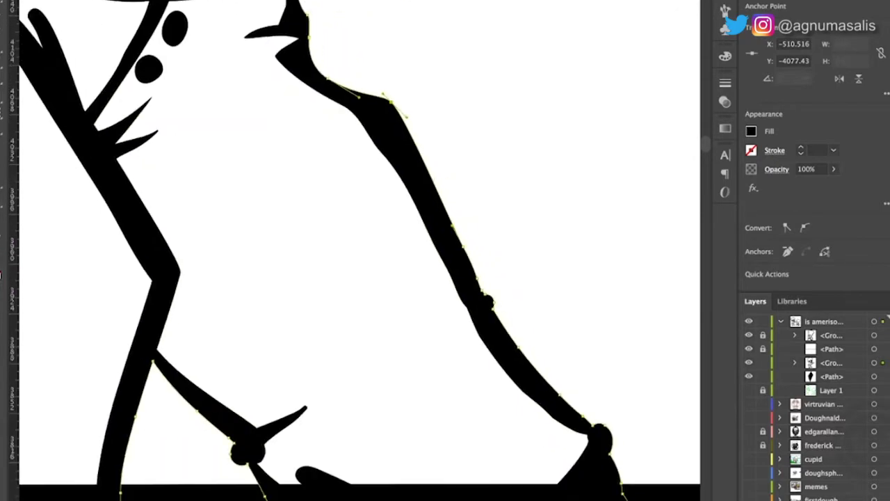
pyautogui.moveTo(445, 201); pyautogui.dragTo(487, 170)
pyautogui.scroll(1, 355, 251)
pyautogui.moveTo(431, 230); pyautogui.dragTo(473, 223)
pyautogui.hotkey('ctrl', 'z')
pyautogui.scroll(-3, 355, 251)
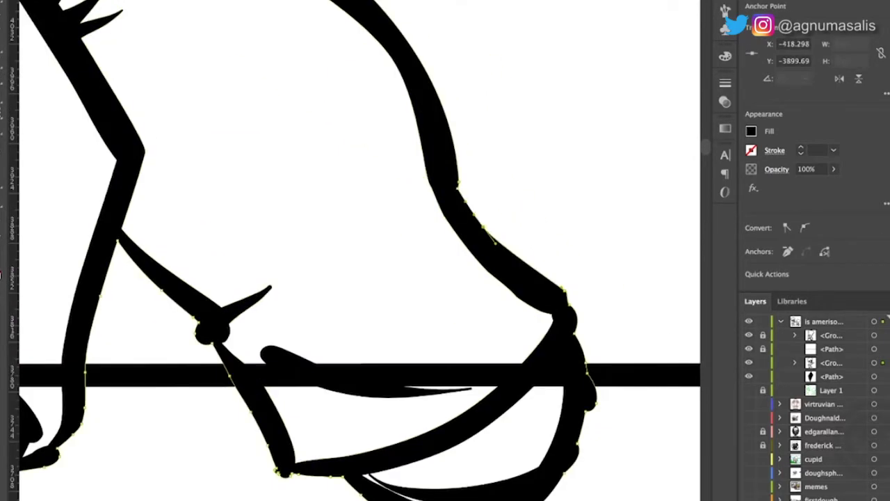
# Straighten the rear leg's outer line down to the ankle and clean up the lower corners of both trouser cuffs
pyautogui.hotkey('ctrl', 'z')
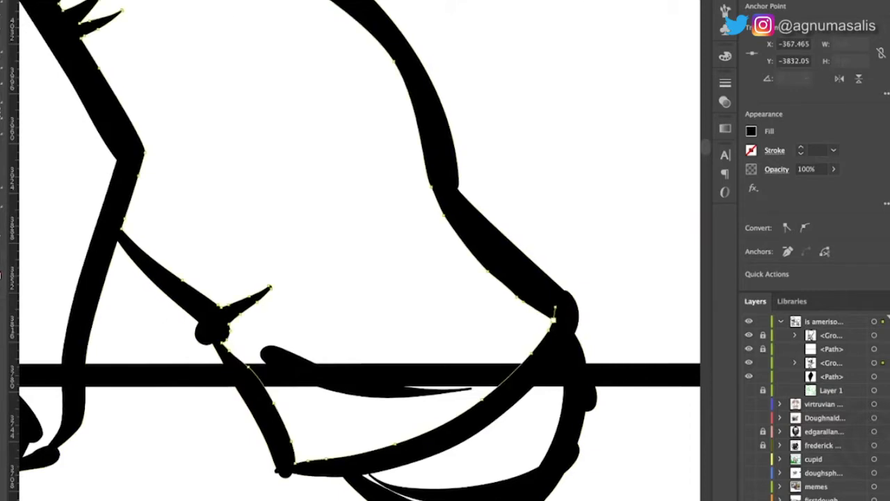
pyautogui.hscroll(-5, 355, 251)
pyautogui.scroll(-5, 355, 250)
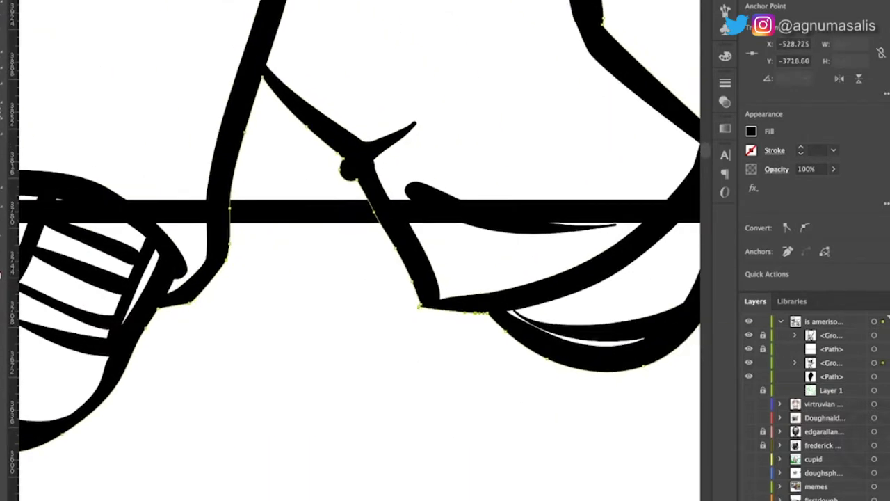
pyautogui.hotkey('ctrl', 'z')
pyautogui.hscroll(4, 355, 251)
pyautogui.scroll(-2, 355, 250)
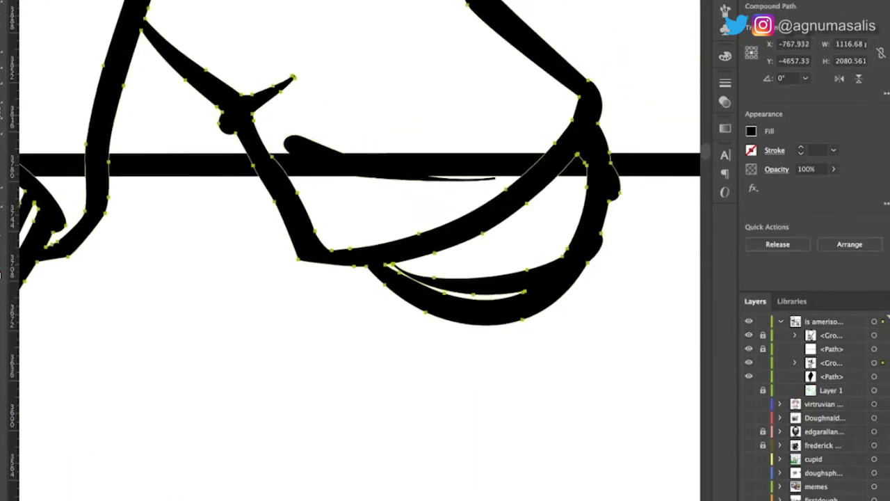
# Remove the bumps from the rear shoe's heel outline and clean up the inner sole line's starting corner
pyautogui.hotkey('ctrl', 'z')
pyautogui.hotkey('ctrl', 'z')
pyautogui.hotkey('ctrl', 'z')
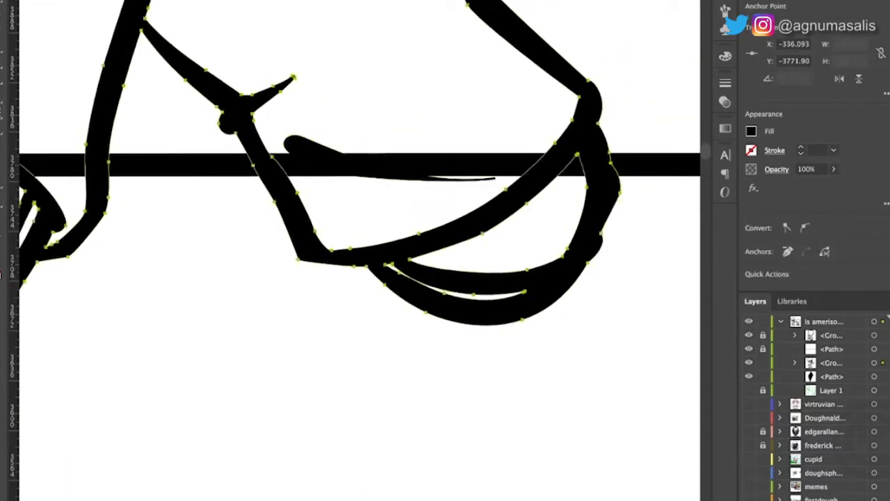
pyautogui.hotkey('ctrl', 'z')
pyautogui.hotkey('ctrl', 'z')
pyautogui.hotkey('ctrl', 'z')
pyautogui.hotkey('ctrl', 'z')
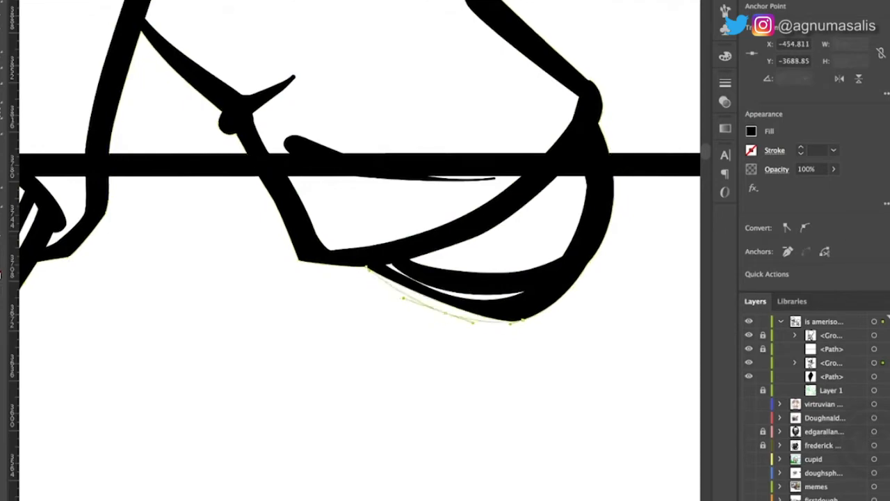
# Reshape the bottom edge of the rear shoe's sole and widen the white crescent inside it
pyautogui.hotkey('ctrl', 'z')
pyautogui.hotkey('ctrl', 'z')
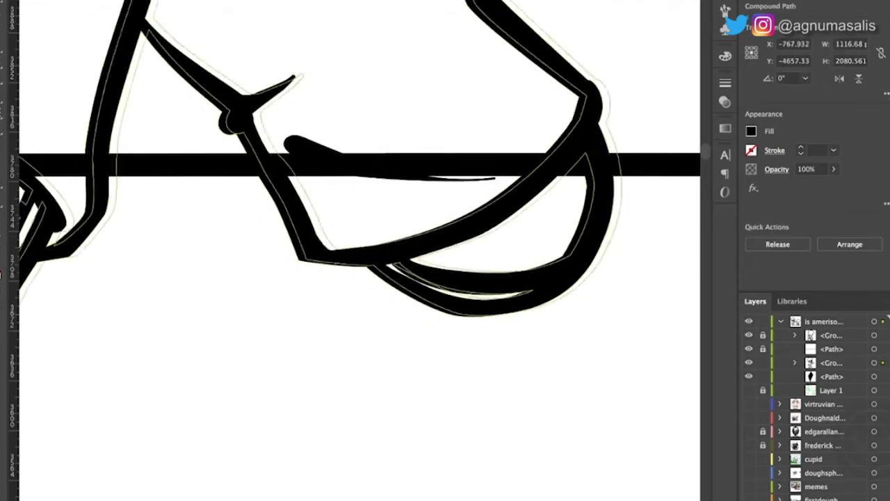
pyautogui.hotkey('ctrl', 'z')
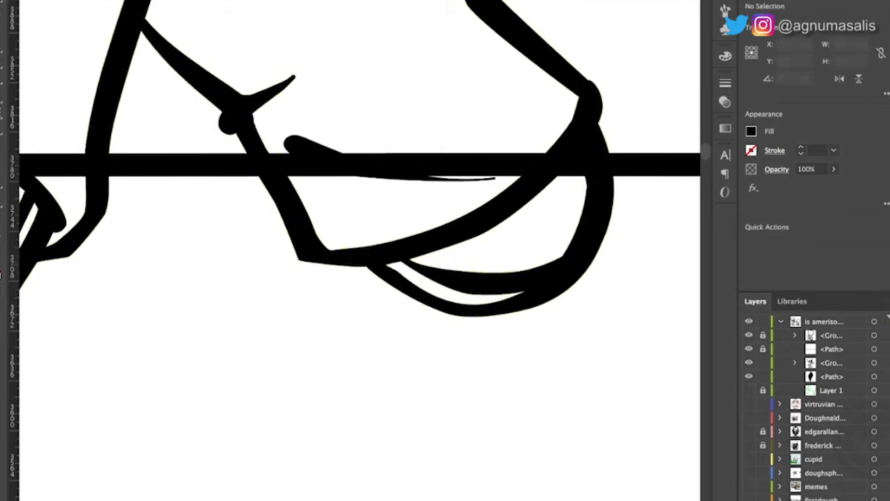
# Redraw the rear leg's outer contour as one smooth curve from hip to ankle and fit its inner edge to match
pyautogui.scroll(-5, 355, 251)
pyautogui.scroll(5, 355, 251)
pyautogui.hotkey('ctrl', 'z')
pyautogui.hotkey('ctrl', 'z')
pyautogui.hotkey('ctrl', 'z')
pyautogui.hotkey('ctrl', 'z')
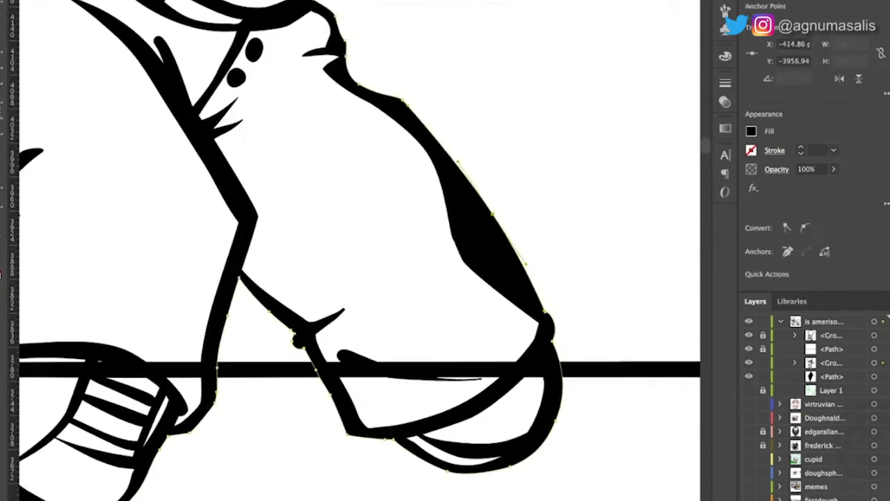
pyautogui.scroll(-5, 355, 251)
pyautogui.scroll(5, 424, 288)
pyautogui.scroll(5, 431, 278)
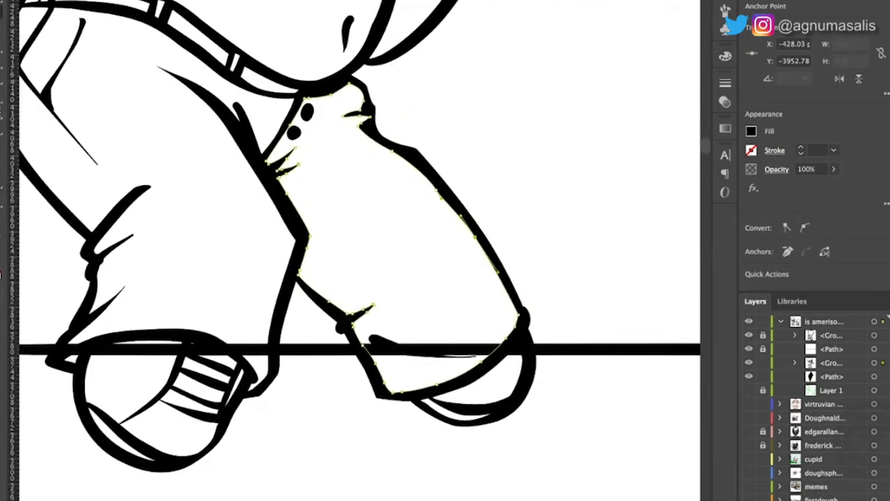
# Thicken the rear leg's outer thigh line and smooth the bumps from its inner line above the cuff
pyautogui.moveTo(327, 275)
pyautogui.mouseDown()
pyautogui.moveTo(487, 229)
pyautogui.moveTo(334, 271)
pyautogui.mouseUp()
pyautogui.scroll(1, 354, 250)
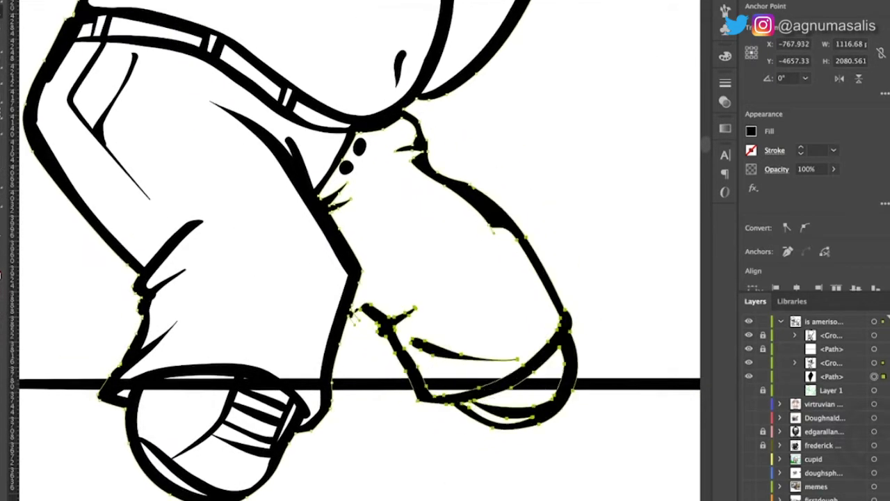
pyautogui.click(471, 258)
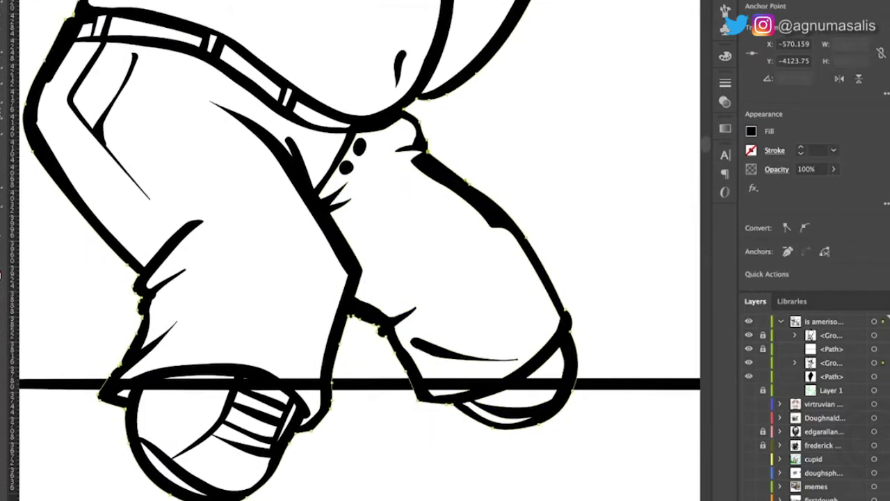
pyautogui.click(375, 326)
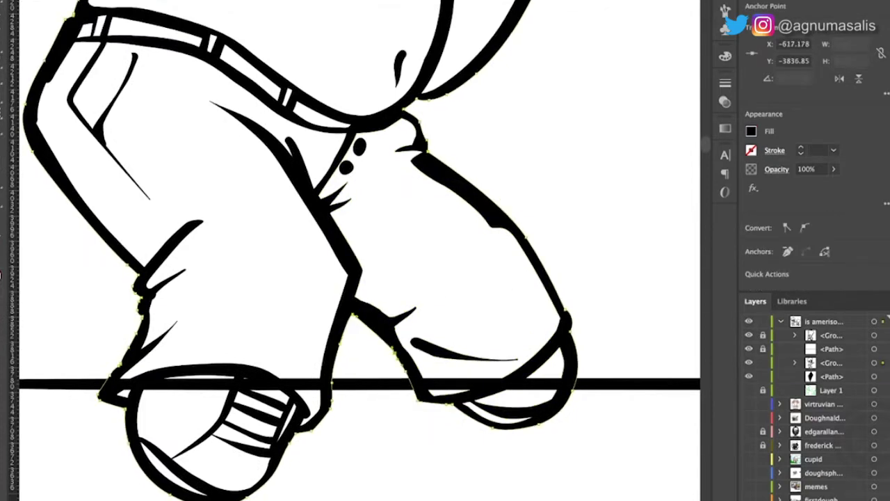
pyautogui.hotkey('ctrl', '0')
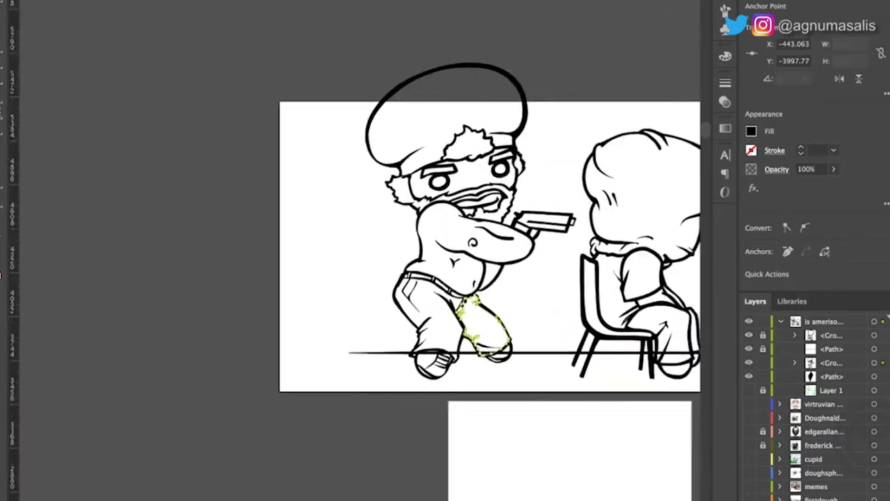
# Paint a short curved brush line between the beard and the gun grip, just above the forearm
pyautogui.scroll(5, 376, 279)
pyautogui.scroll(-5, 389, 264)
pyautogui.hotkey('ctrl', 'shift', 'a')
pyautogui.scroll(4, 424, 290)
pyautogui.press('b')
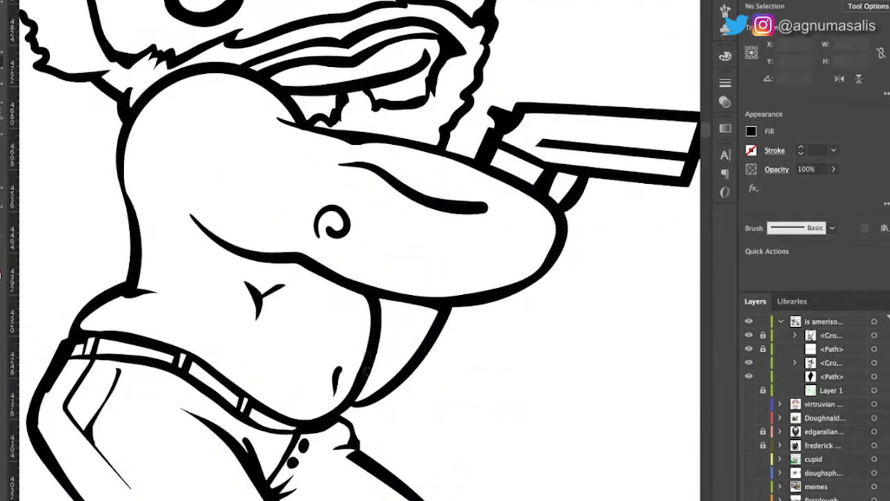
pyautogui.scroll(2, 389, 356)
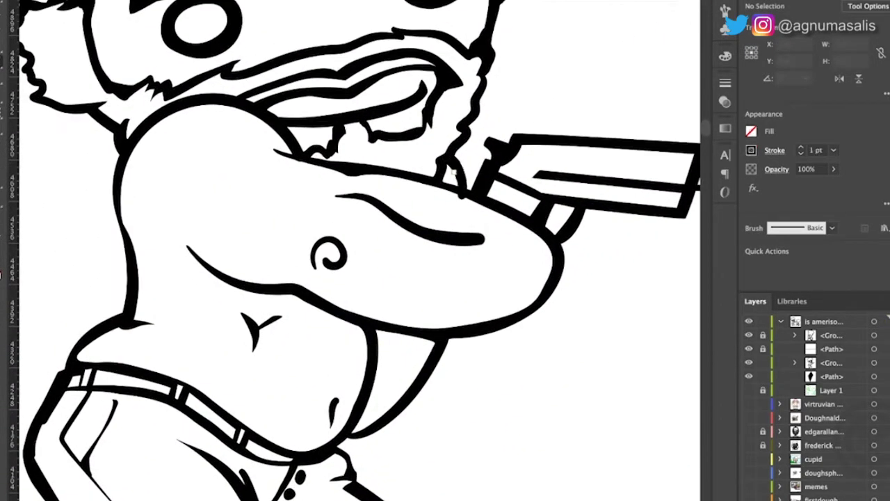
# Paint over the far arm's outer outline below the forearm and smooth the resulting inner and outer edges
pyautogui.scroll(-5, 461, 190)
pyautogui.moveTo(366, 393)
pyautogui.mouseDown()
pyautogui.moveTo(384, 383)
pyautogui.moveTo(459, 270)
pyautogui.mouseUp()
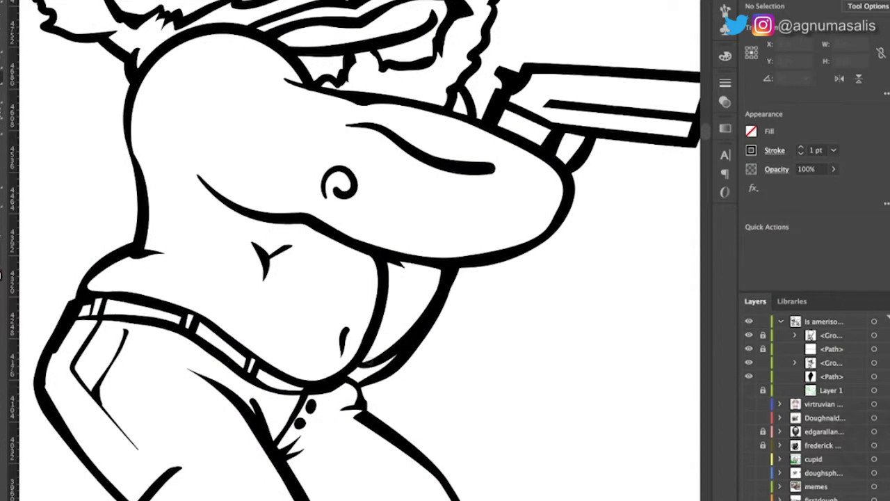
pyautogui.click(390, 355)
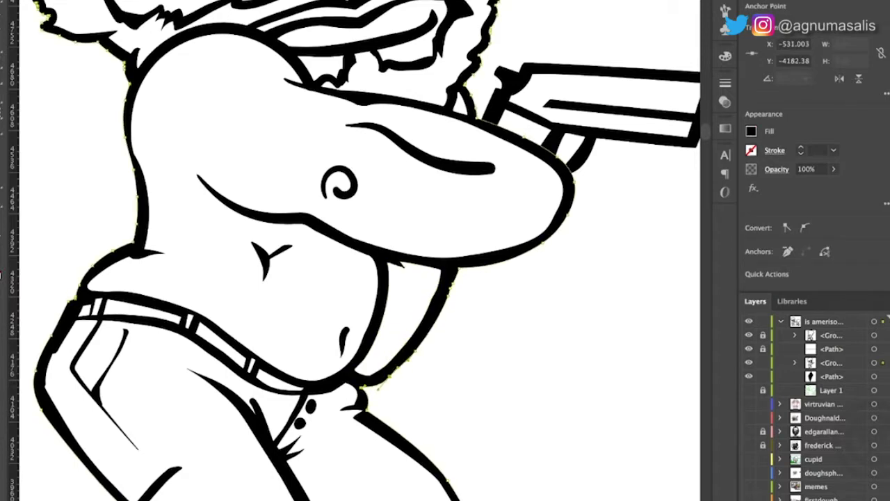
pyautogui.click(434, 292)
pyautogui.hotkey('ctrl', '-')
pyautogui.hotkey('ctrl', '-')
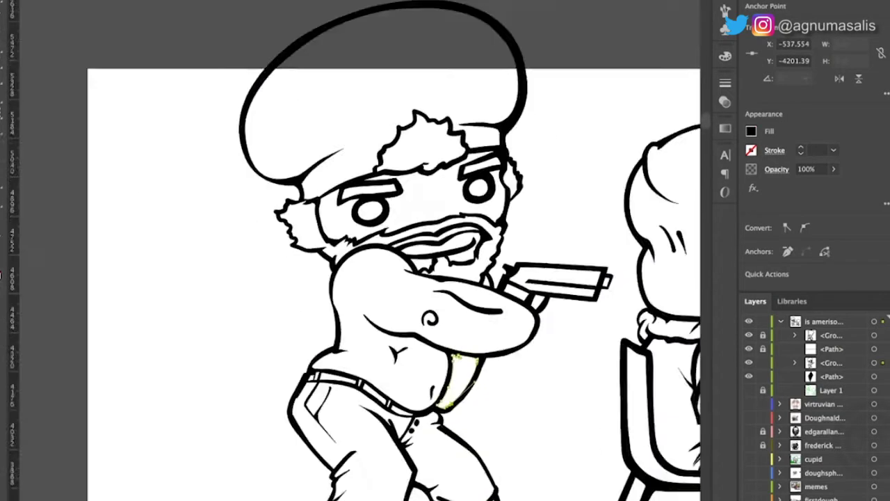
# Enlarge and slightly rotate the near eye together with its eyebrow
pyautogui.scroll(1, 358, 278)
pyautogui.scroll(4, 407, 267)
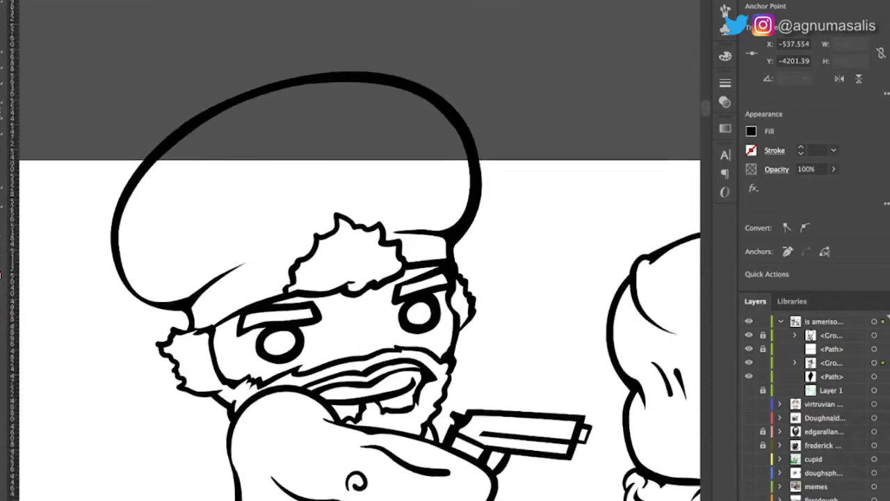
pyautogui.scroll(-3, 407, 268)
pyautogui.scroll(4, 407, 267)
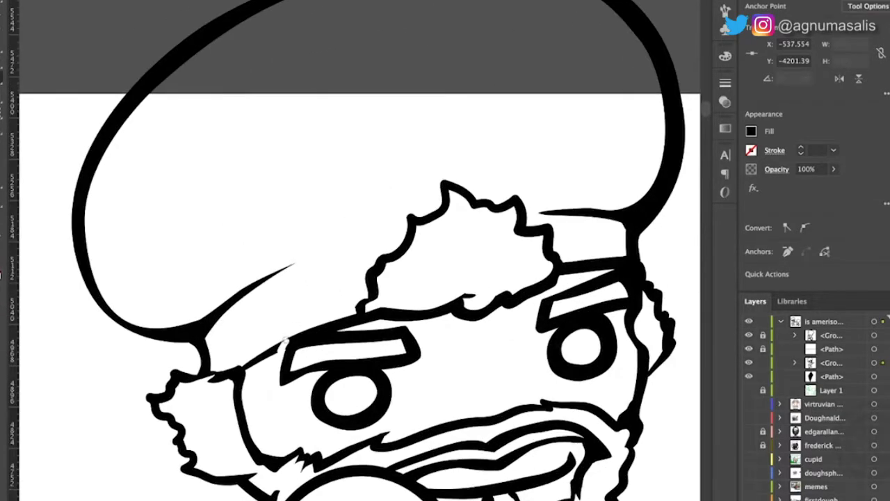
pyautogui.click(284, 342)
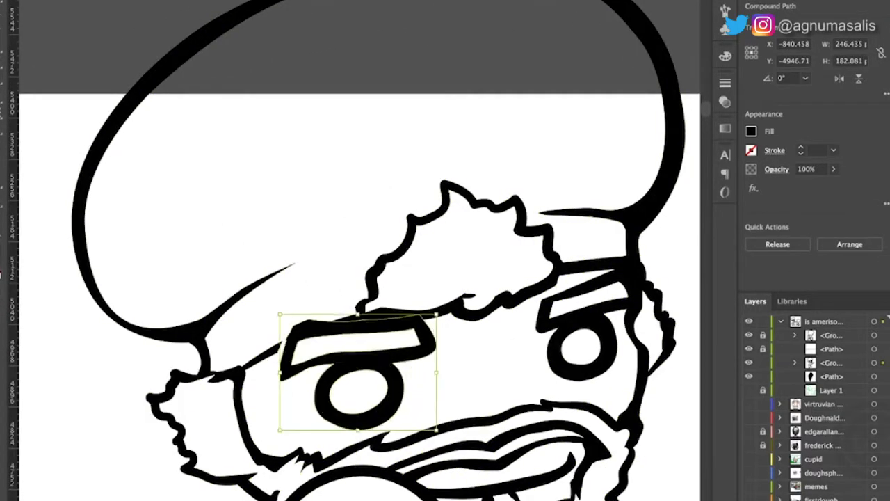
pyautogui.hotkey('ctrl', 'shift', 'a')
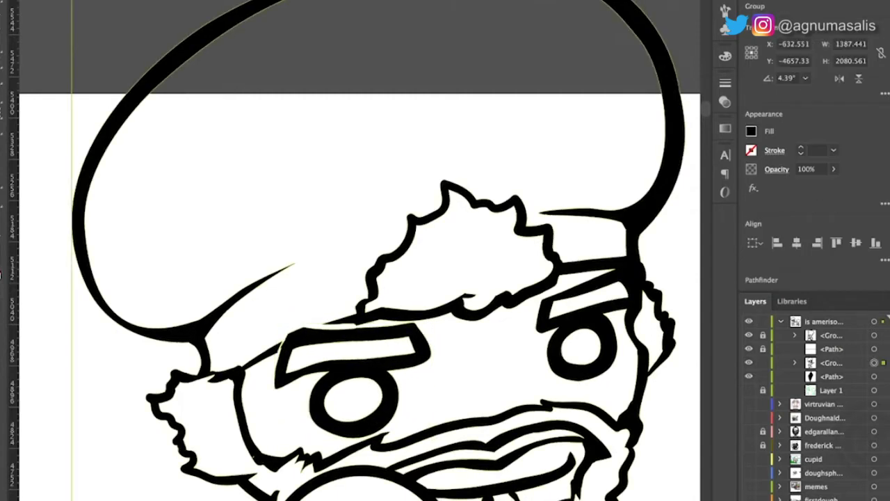
# Reshape the upper edge of the face to close the hat's brim line above the near eyebrow
pyautogui.click(209, 341)
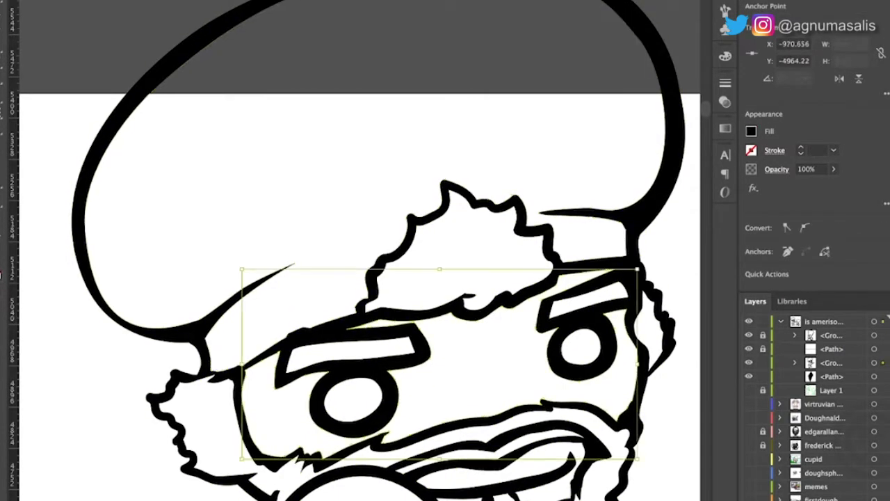
pyautogui.hotkey('ctrl', 'shift', 'a')
pyautogui.hotkey('ctrl', '0')
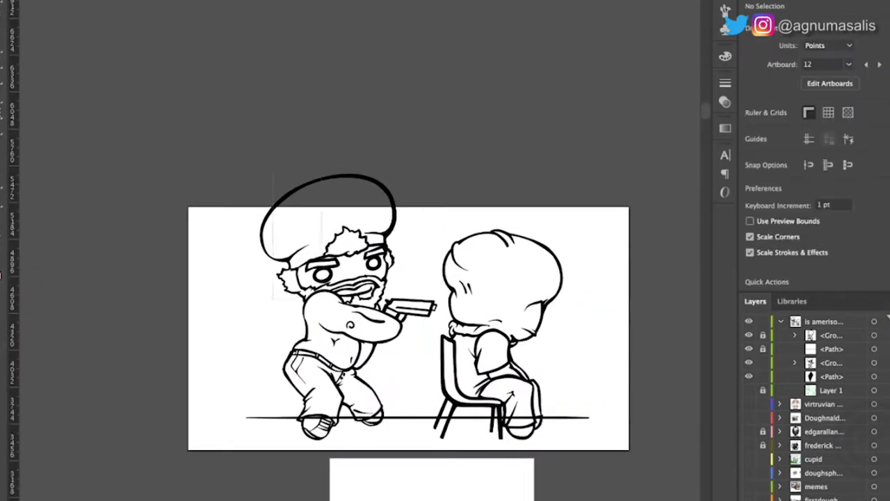
# Convert the standing figure's line art to a Live Paint group and fill the hat with white
pyautogui.click(334, 327)
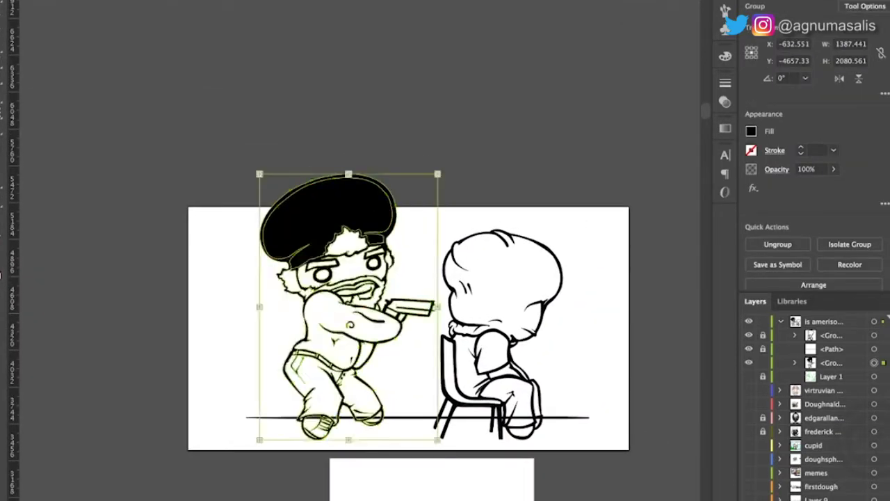
pyautogui.hotkey('ctrl', 'shift', 'a')
pyautogui.hotkey('ctrl', 'z')
pyautogui.scroll(4, 351, 255)
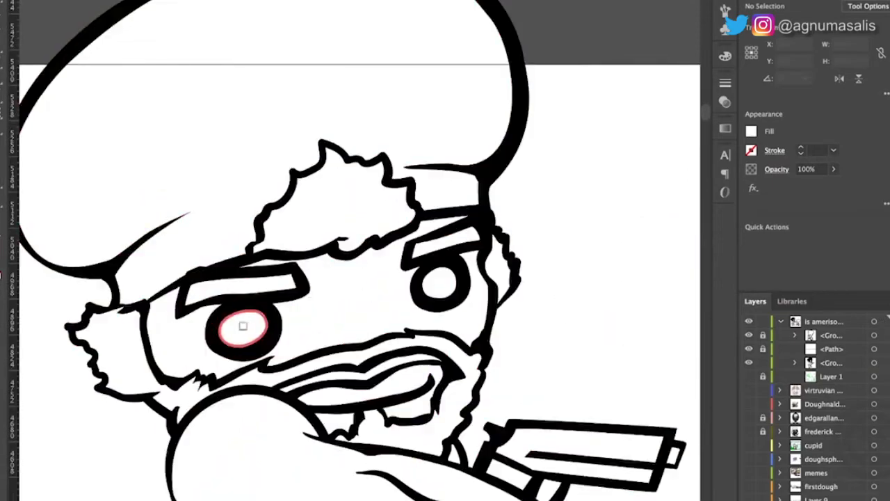
# Fill the standing figure's enclosed areas with white, including the lips, the gun muzzle and the belt segments
pyautogui.scroll(-5, 356, 313)
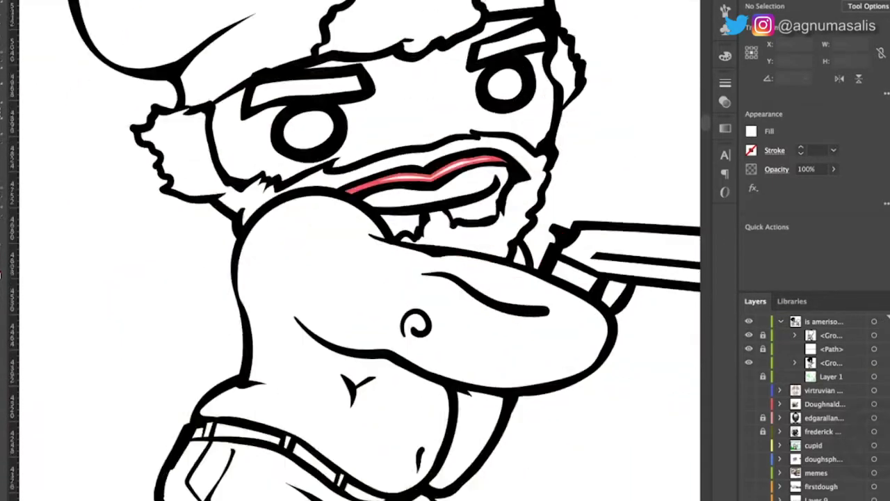
pyautogui.scroll(-2, 482, 320)
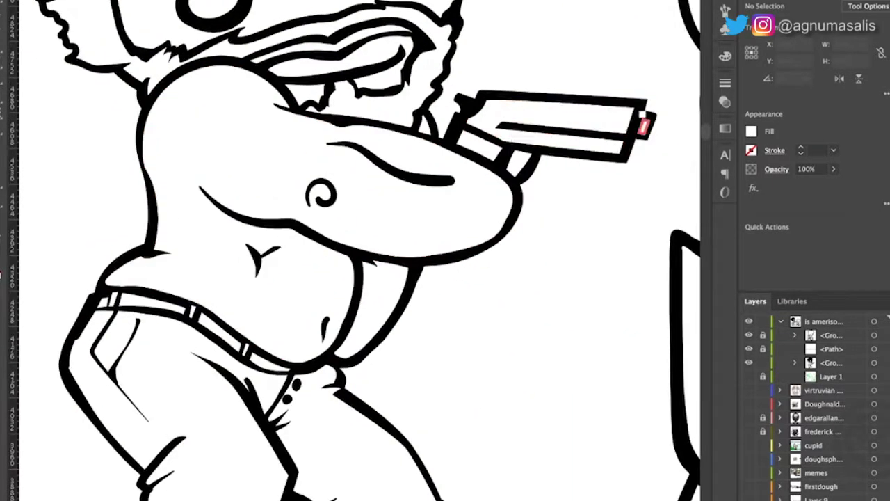
pyautogui.scroll(3, 365, 297)
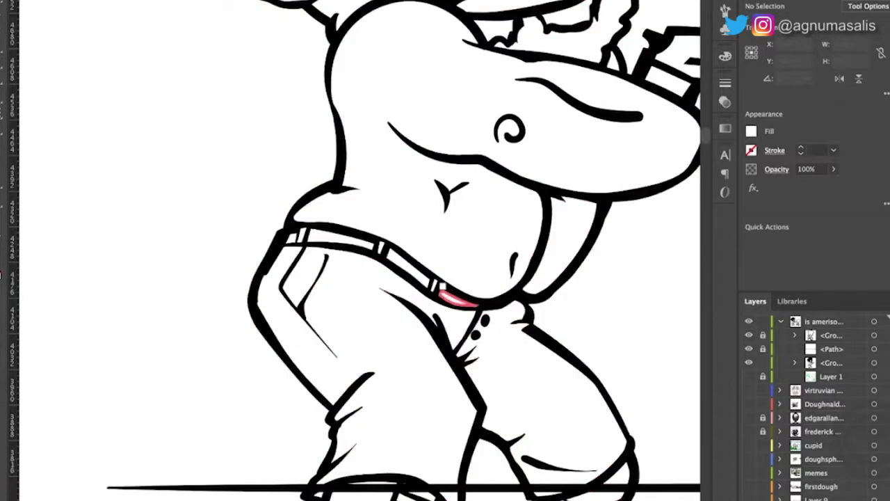
# Move the standing figure's group above the ground line and finish filling its lower areas with white
pyautogui.scroll(-4, 477, 388)
pyautogui.hscroll(3, 477, 387)
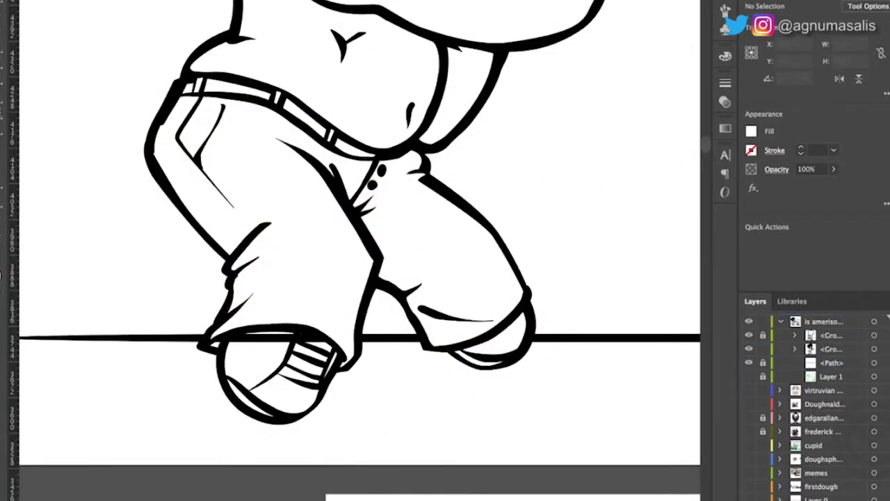
pyautogui.press('super+z')
pyautogui.scroll(-2, 240, 391)
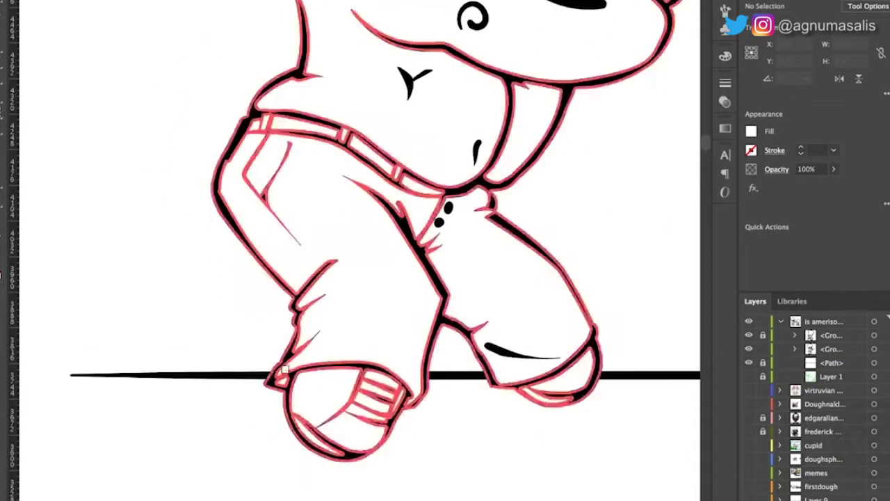
pyautogui.scroll(5, 240, 391)
pyautogui.scroll(-2, 239, 391)
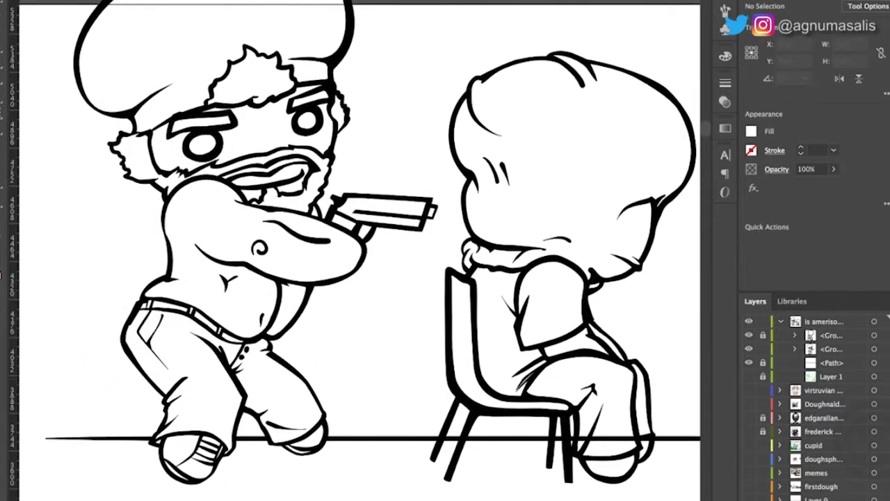
# Unlock the seated figure's group, make it a Live Paint group and fill its enclosed areas with white
pyautogui.click(763, 335)
pyautogui.click(577, 230)
pyautogui.hscroll(2, 576, 229)
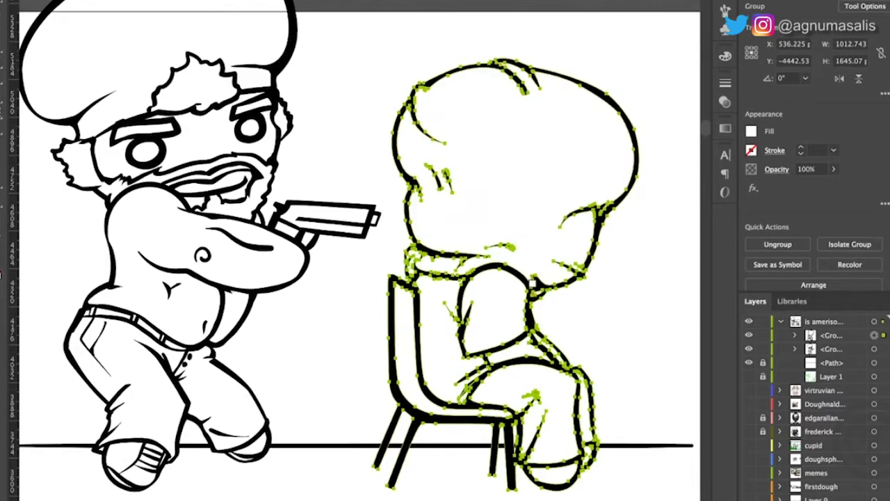
pyautogui.scroll(-3, 628, 222)
pyautogui.scroll(3, 480, 299)
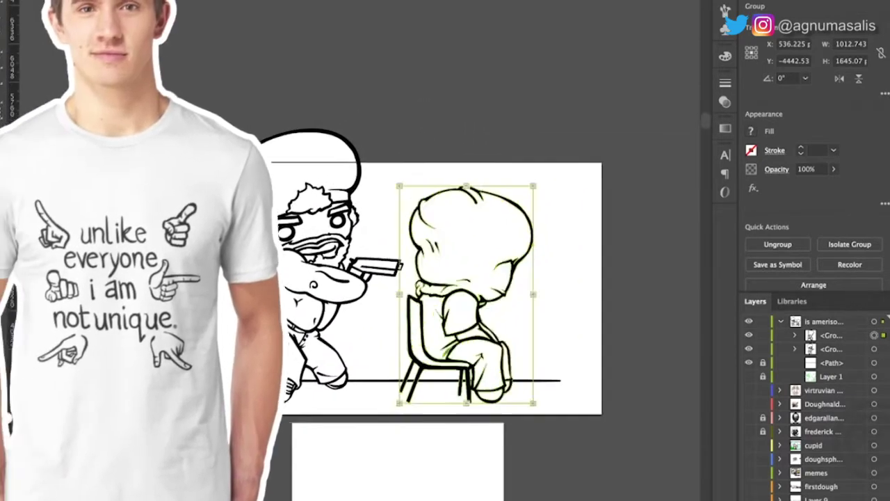
pyautogui.hotkey('ctrl', 'shift', 'a')
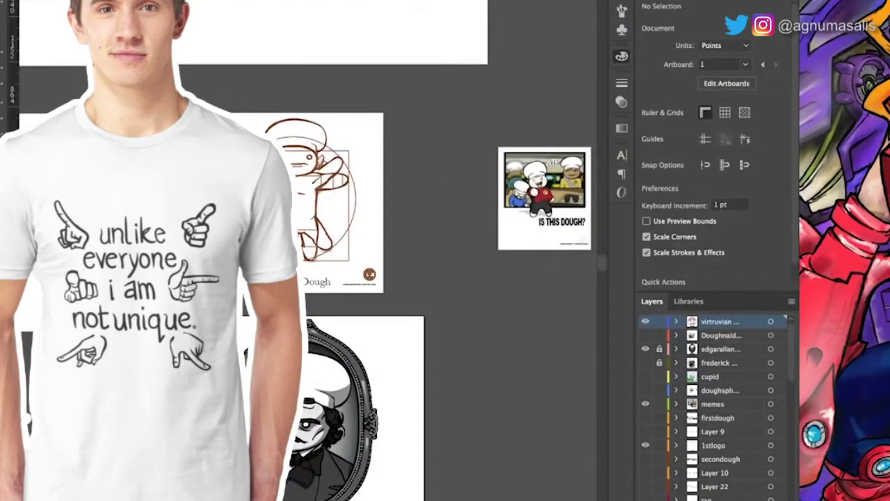
# Go to the large empty artboard and add a new layer directly above the tag layer
pyautogui.scroll(-3, 389, 250)
pyautogui.scroll(3, 390, 250)
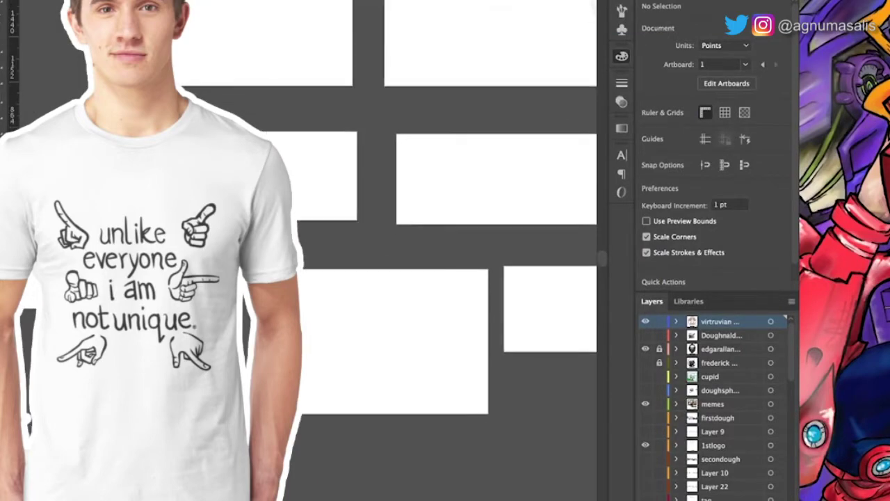
pyautogui.scroll(-3, 390, 250)
pyautogui.scroll(2, 389, 250)
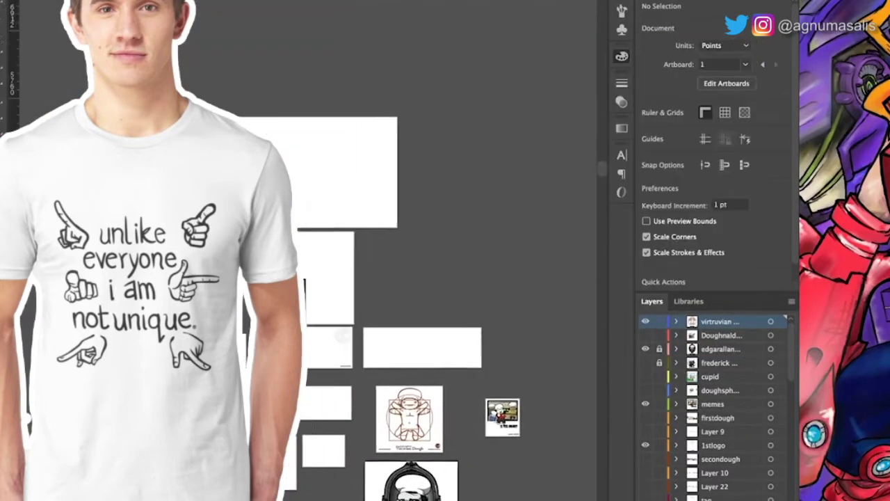
pyautogui.scroll(1, 390, 251)
pyautogui.scroll(-5, 716, 403)
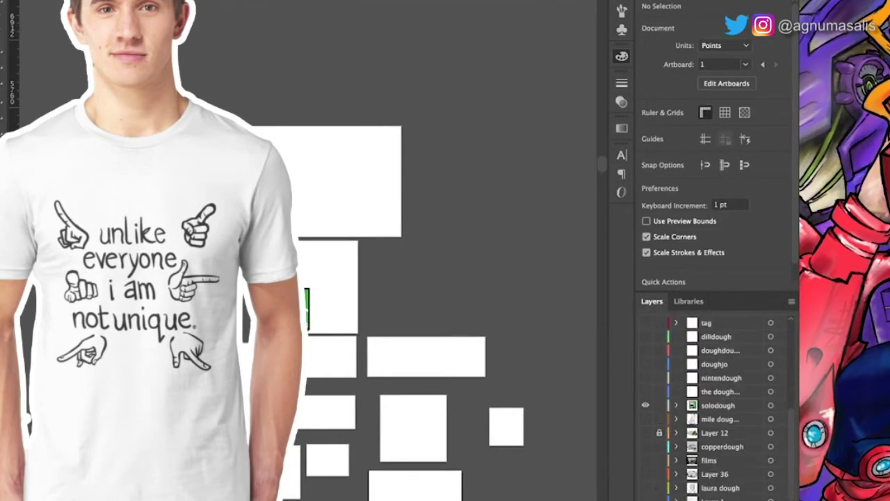
pyautogui.scroll(2, 389, 250)
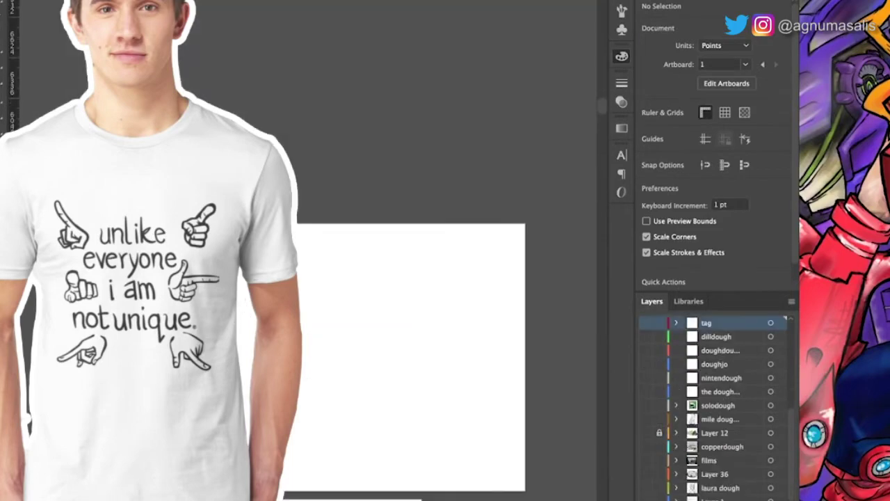
pyautogui.hotkey('ctrl', 'l')
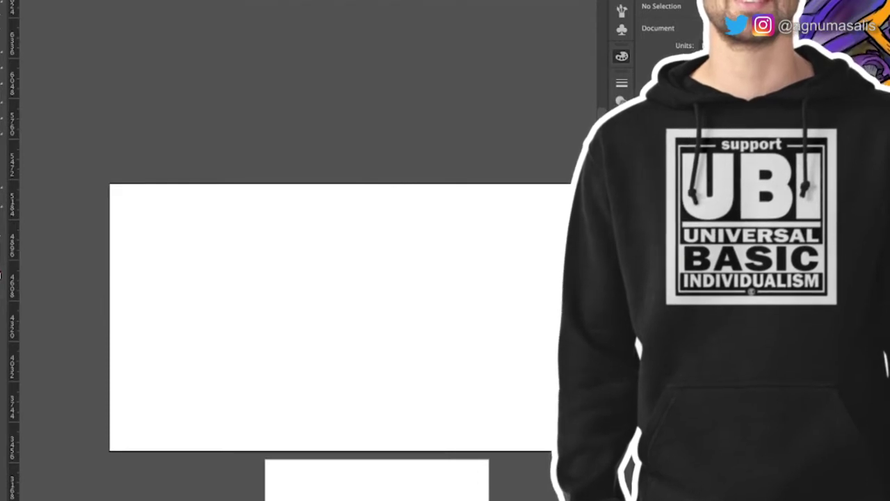
# Place the green sketch of the two figures on artboard 12 and lock it
pyautogui.hscroll(1, 292, 313)
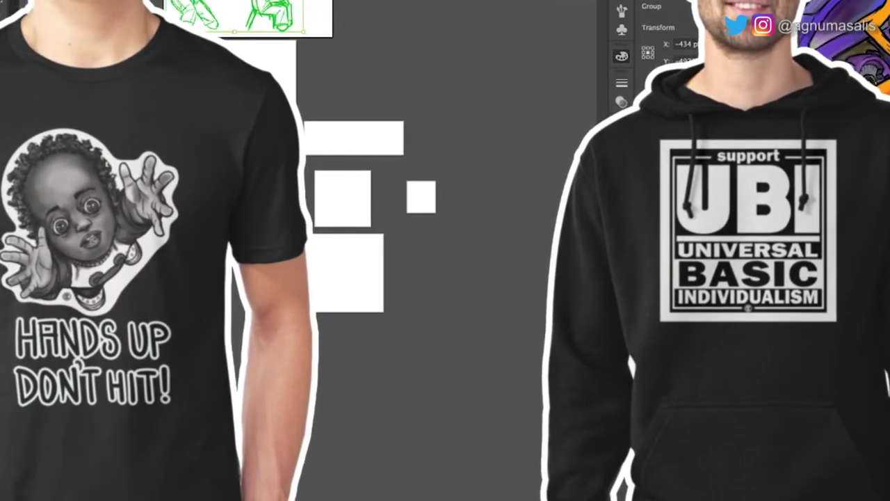
pyautogui.scroll(3, 347, 174)
pyautogui.scroll(2, 382, 209)
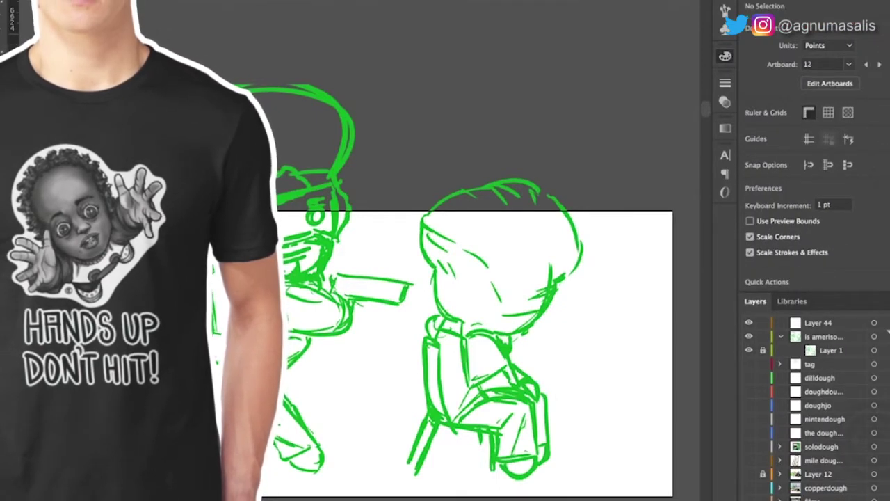
# Unlock the green sketch, shift it down so most of both figures sits on artboard 12, and lock it again
pyautogui.scroll(5, 480, 278)
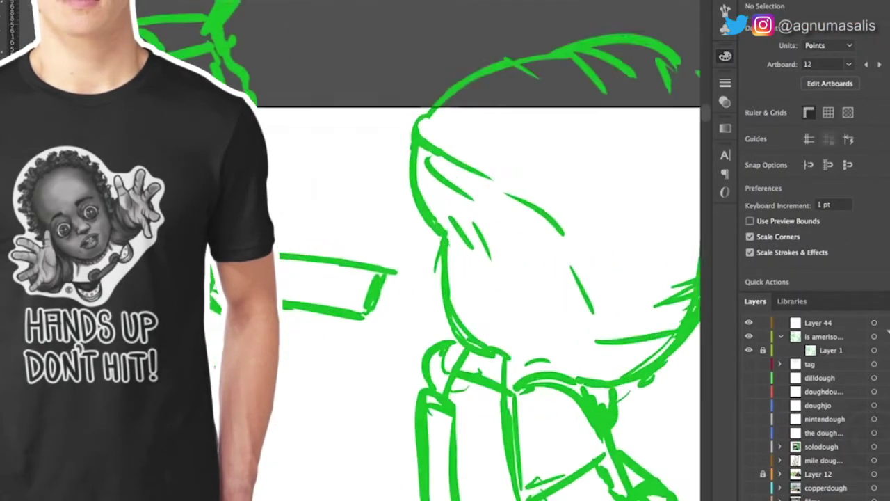
pyautogui.press('b')
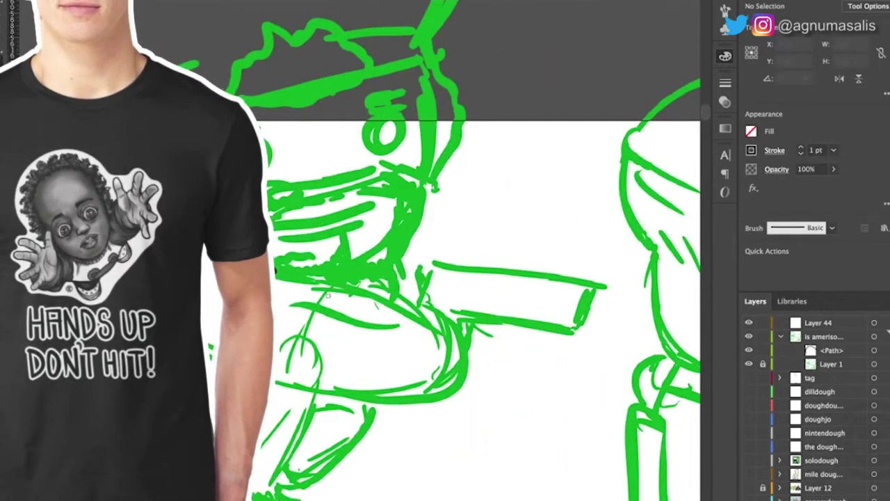
pyautogui.hotkey('ctrl', '-')
pyautogui.hotkey('ctrl', '-')
pyautogui.click(874, 350)
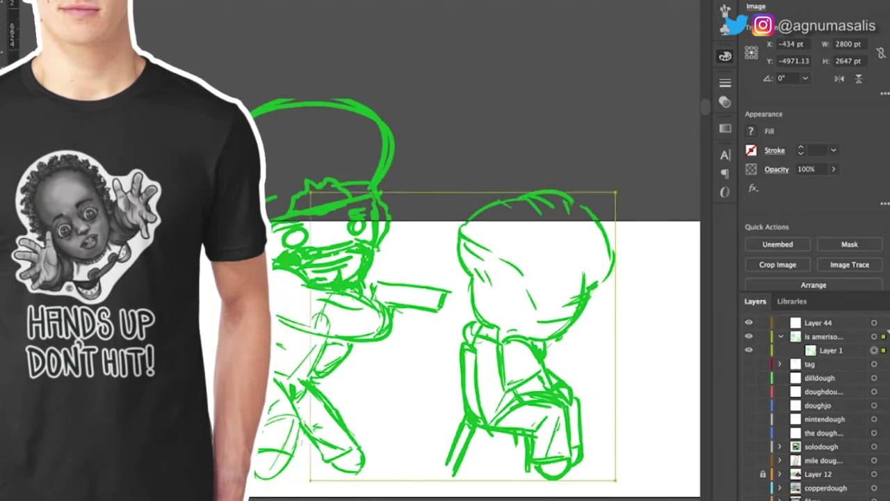
pyautogui.scroll(-1, 445, 278)
pyautogui.scroll(5, 445, 278)
pyautogui.press('Escape')
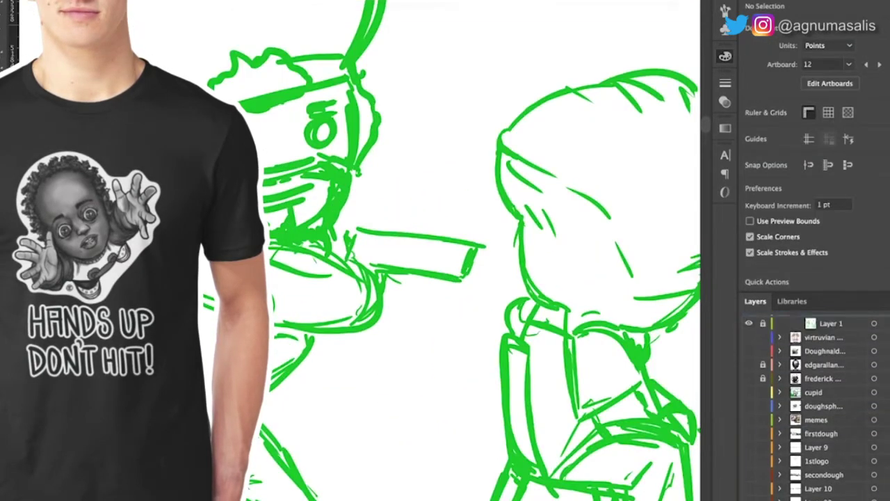
# Ink the standing figure's shoulder, back and jacket hem in black with the Blob Brush, following the green sketch
pyautogui.press('b')
pyautogui.moveTo(143, 296)
pyautogui.mouseDown()
pyautogui.moveTo(139, 265)
pyautogui.moveTo(239, 228)
pyautogui.mouseUp()
pyautogui.scroll(-2, 348, 250)
pyautogui.hscroll(-1, 348, 250)
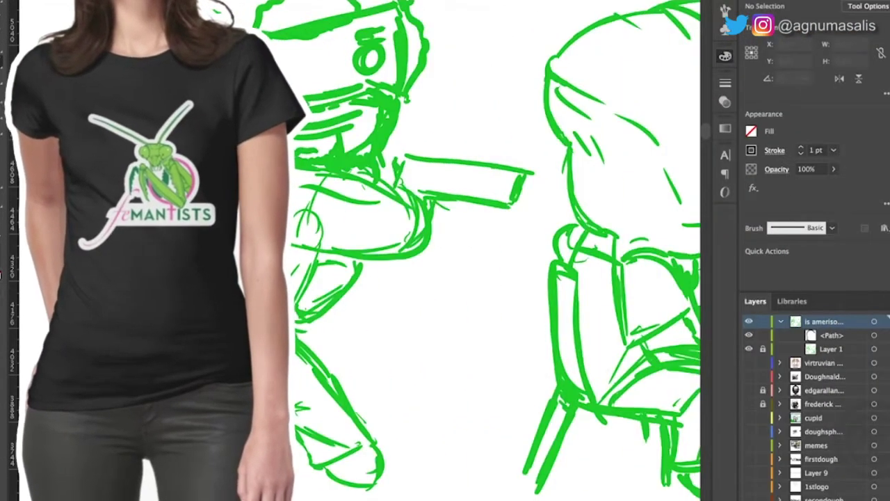
pyautogui.moveTo(255, 358); pyautogui.dragTo(278, 374)
pyautogui.scroll(2, 279, 374)
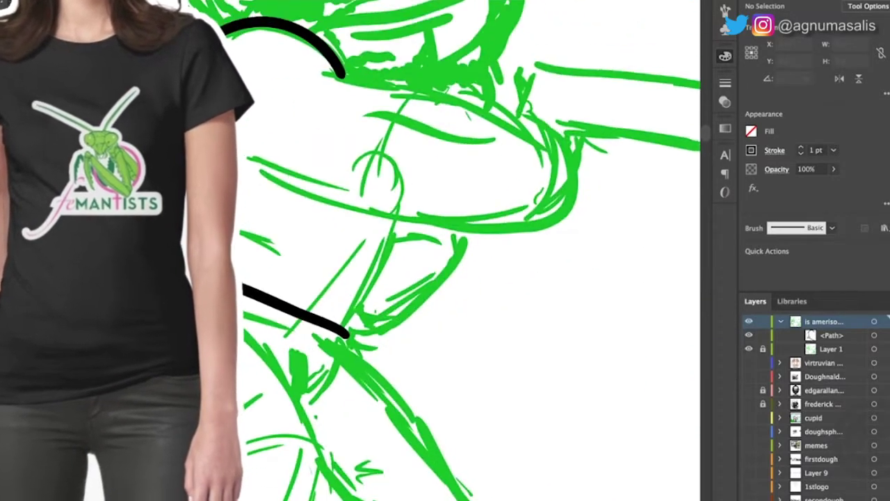
pyautogui.moveTo(344, 333)
pyautogui.mouseDown()
pyautogui.moveTo(313, 324)
pyautogui.moveTo(358, 348)
pyautogui.moveTo(396, 222)
pyautogui.mouseUp()
pyautogui.moveTo(353, 315); pyautogui.dragTo(356, 296)
# Ink the standing figure's bent front leg, trouser cuff and laced shoe over the sketch
pyautogui.scroll(-3, 480, 251)
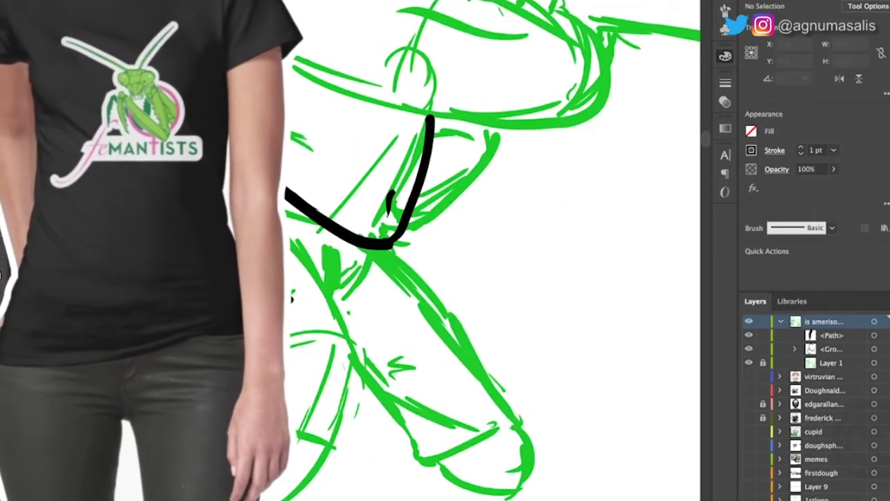
pyautogui.scroll(-3, 487, 251)
pyautogui.moveTo(313, 359)
pyautogui.mouseDown()
pyautogui.moveTo(332, 384)
pyautogui.moveTo(310, 416)
pyautogui.mouseUp()
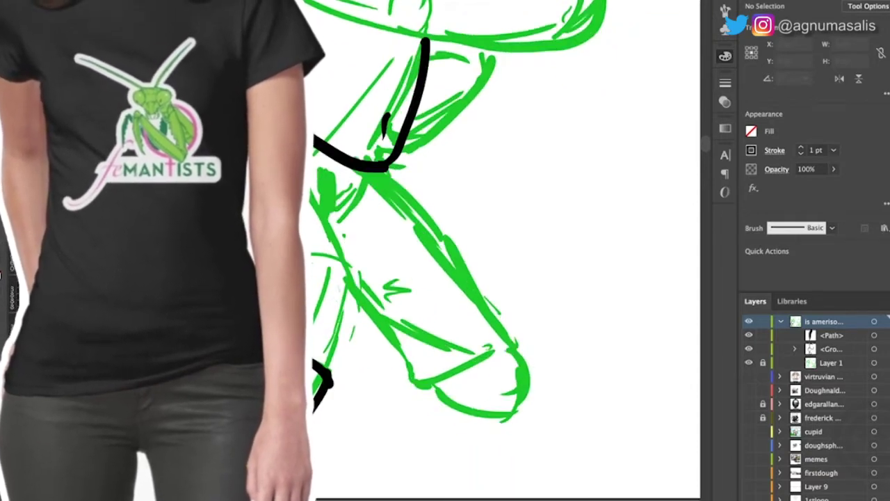
pyautogui.moveTo(296, 358)
pyautogui.mouseDown()
pyautogui.moveTo(327, 369)
pyautogui.moveTo(327, 390)
pyautogui.moveTo(372, 270)
pyautogui.mouseUp()
pyautogui.scroll(3, 487, 251)
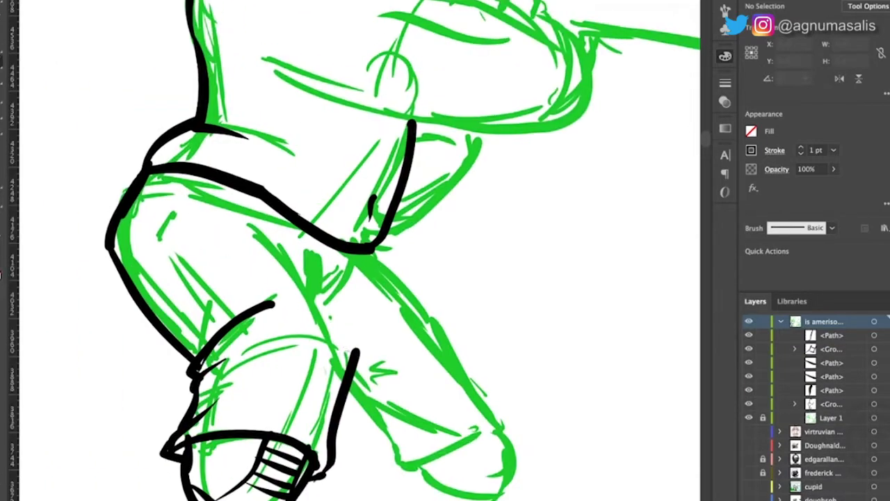
# Ink the inner thigh, the rear leg with its cuff and shoe, and the small round buttons at the crotch
pyautogui.moveTo(245, 233); pyautogui.dragTo(356, 353)
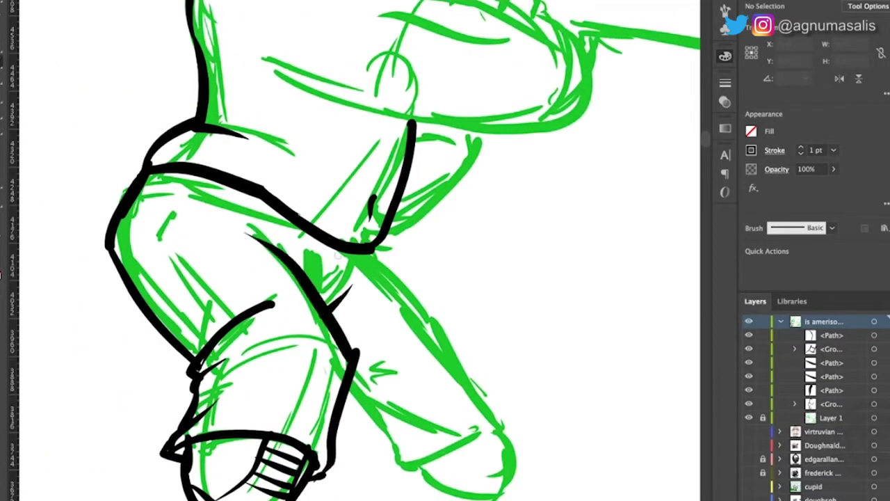
pyautogui.moveTo(330, 260); pyautogui.dragTo(327, 255)
pyautogui.moveTo(321, 273)
pyautogui.mouseDown()
pyautogui.moveTo(351, 264)
pyautogui.moveTo(345, 282)
pyautogui.moveTo(382, 262)
pyautogui.moveTo(401, 269)
pyautogui.moveTo(442, 343)
pyautogui.mouseUp()
pyautogui.scroll(-2, 417, 278)
pyautogui.moveTo(346, 361)
pyautogui.mouseDown()
pyautogui.moveTo(374, 414)
pyautogui.moveTo(437, 401)
pyautogui.moveTo(486, 357)
pyautogui.mouseUp()
pyautogui.moveTo(416, 281); pyautogui.dragTo(484, 356)
pyautogui.moveTo(397, 436); pyautogui.dragTo(486, 361)
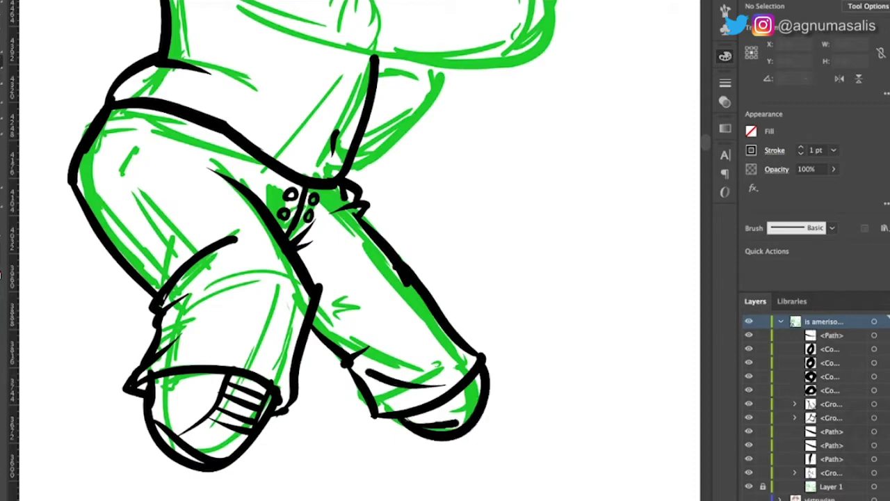
# Ink the outstretched arm's upper and lower edges and rounded end, with a sleeve fold and a small elbow curl
pyautogui.scroll(8, 214, 249)
pyautogui.moveTo(224, 247)
pyautogui.mouseDown()
pyautogui.moveTo(337, 292)
pyautogui.moveTo(550, 285)
pyautogui.mouseUp()
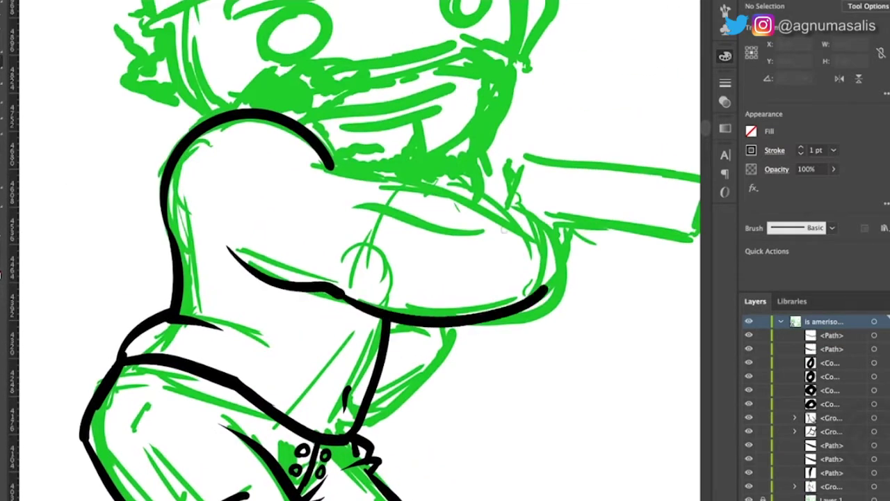
pyautogui.scroll(-3, 445, 278)
pyautogui.moveTo(402, 185)
pyautogui.mouseDown()
pyautogui.moveTo(514, 224)
pyautogui.moveTo(533, 241)
pyautogui.mouseUp()
pyautogui.moveTo(518, 207); pyautogui.dragTo(497, 273)
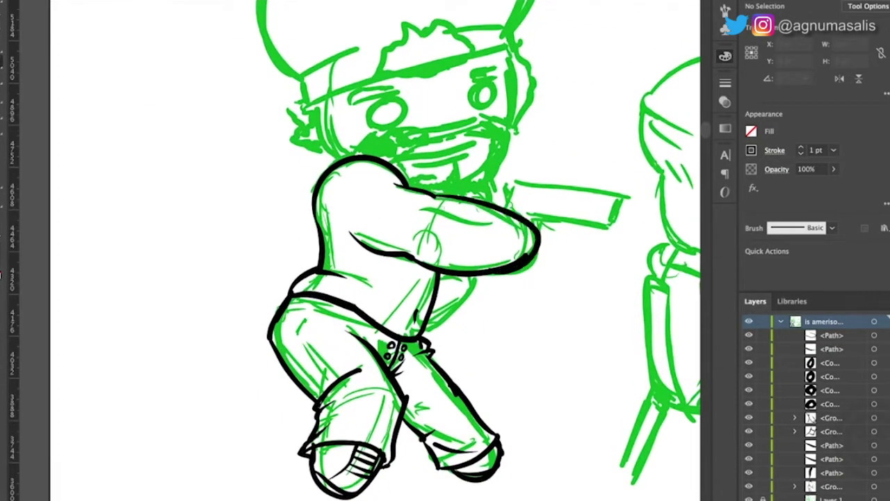
pyautogui.moveTo(424, 205); pyautogui.dragTo(502, 232)
pyautogui.moveTo(413, 227); pyautogui.dragTo(432, 244)
pyautogui.moveTo(422, 237); pyautogui.dragTo(375, 275)
pyautogui.scroll(1, 356, 250)
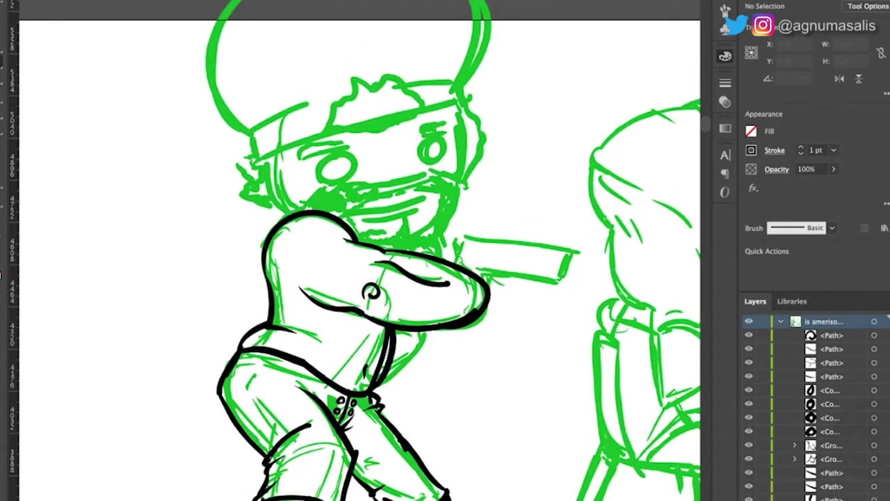
pyautogui.scroll(3, 446, 345)
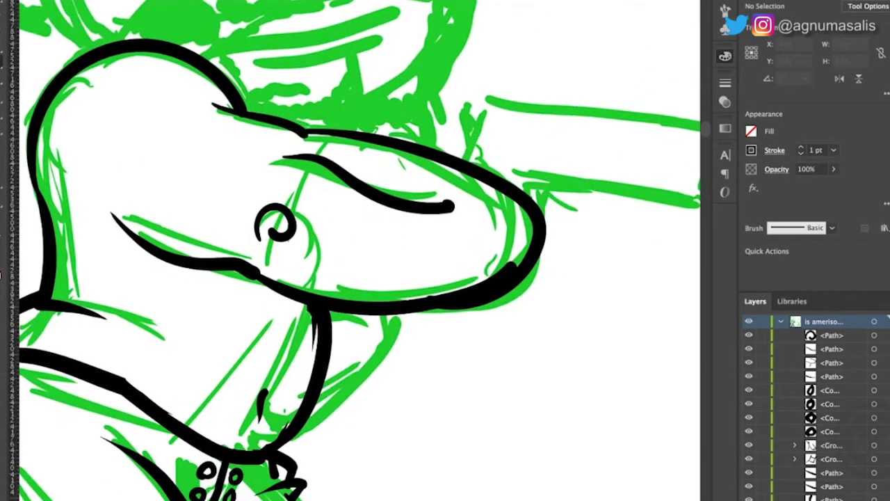
pyautogui.scroll(5, 354, 251)
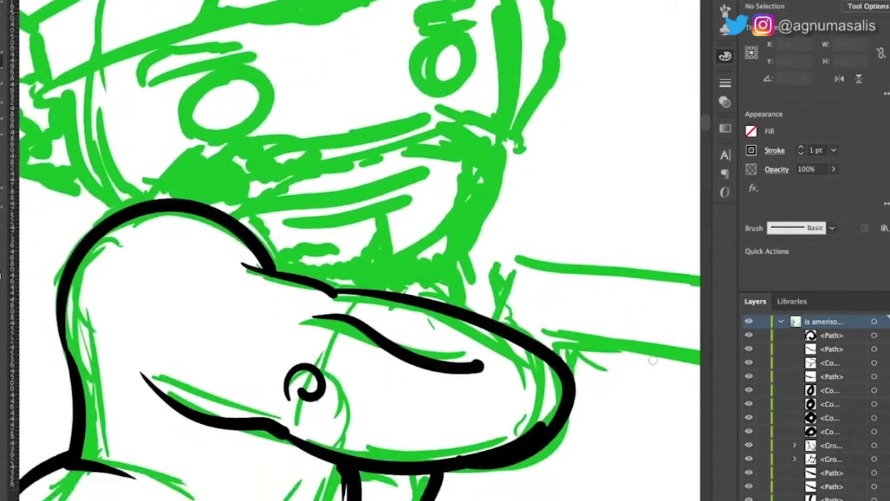
# Group all of the standing figure's body line art and lock the group
pyautogui.hotkey('ctrl', '0')
pyautogui.hotkey('ctrl', 'a')
pyautogui.hotkey('ctrl', 'g')
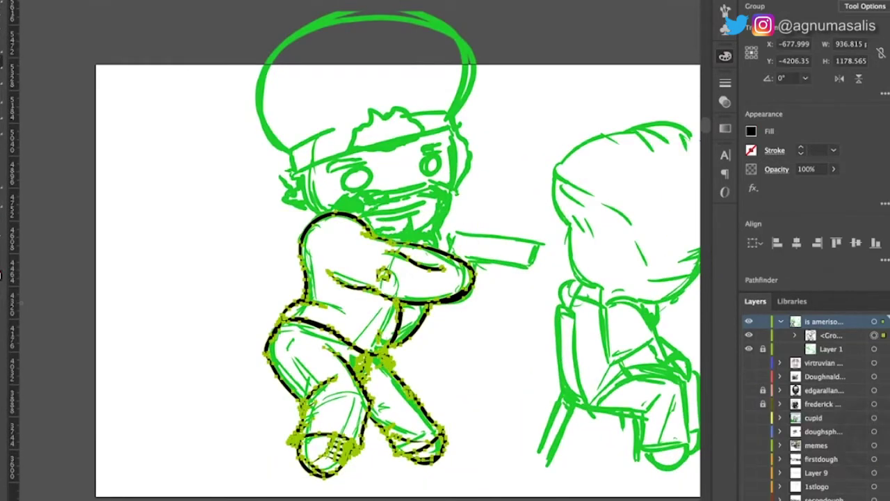
pyautogui.hotkey('ctrl', 'shift', 'a')
# Ink the curved jaw outline of the standing figure's head and two thick ring-shaped eyes
pyautogui.scroll(5, 599, 213)
pyautogui.scroll(-2, 599, 213)
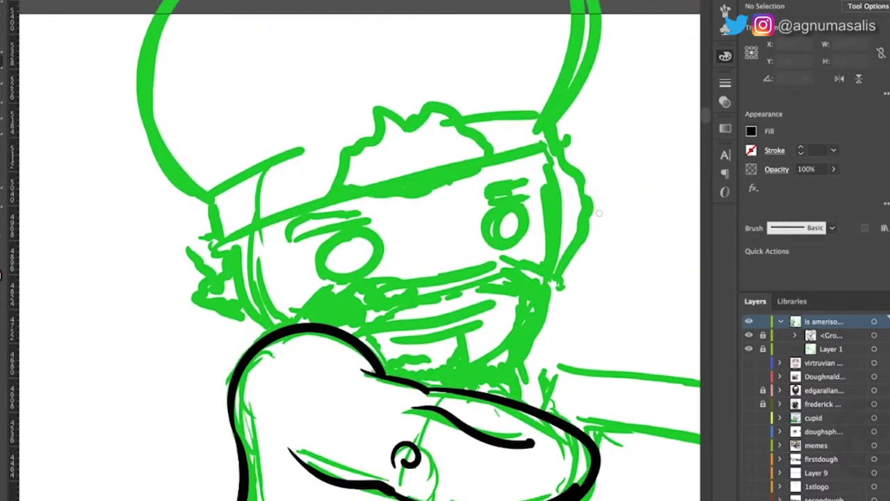
pyautogui.moveTo(219, 257)
pyautogui.mouseDown()
pyautogui.moveTo(264, 351)
pyautogui.moveTo(539, 327)
pyautogui.moveTo(535, 154)
pyautogui.mouseUp()
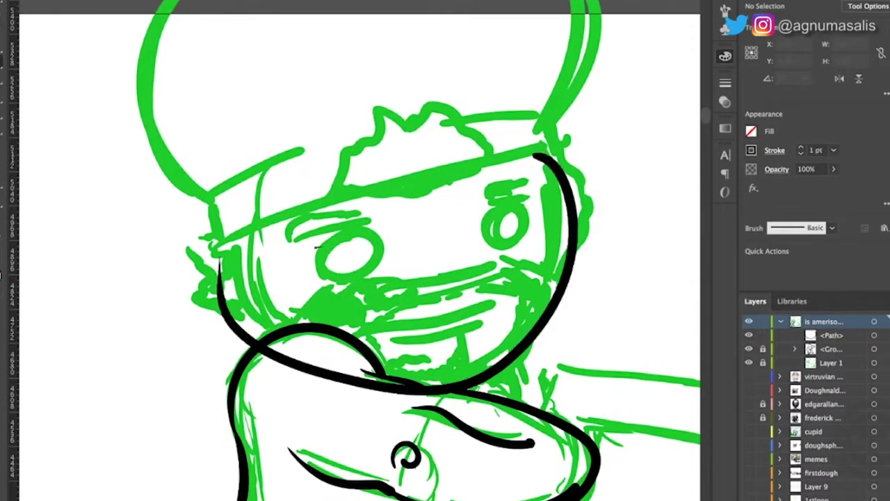
pyautogui.moveTo(317, 240); pyautogui.dragTo(321, 237)
pyautogui.moveTo(511, 202)
pyautogui.mouseDown()
pyautogui.moveTo(486, 233)
pyautogui.moveTo(513, 204)
pyautogui.mouseUp()
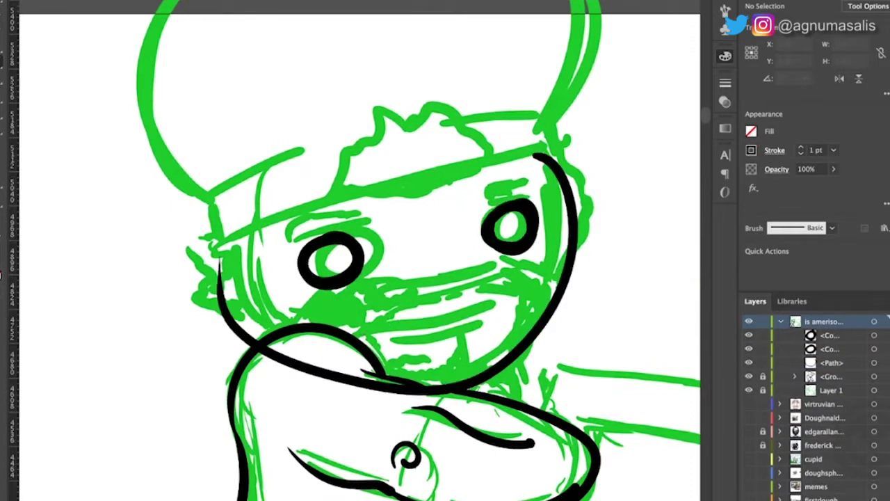
# Ink the open, snarling mouth with wavy lips and teeth inside the beard area
pyautogui.moveTo(360, 338); pyautogui.dragTo(529, 298)
pyautogui.moveTo(381, 345)
pyautogui.mouseDown()
pyautogui.moveTo(473, 332)
pyautogui.moveTo(518, 307)
pyautogui.mouseUp()
pyautogui.moveTo(445, 346)
pyautogui.mouseDown()
pyautogui.moveTo(446, 363)
pyautogui.moveTo(527, 316)
pyautogui.mouseUp()
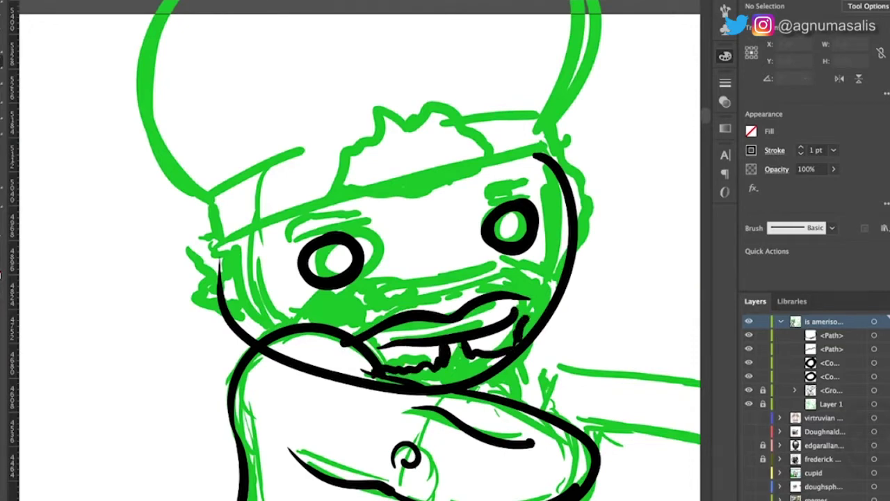
pyautogui.moveTo(333, 348); pyautogui.dragTo(341, 340)
# Ink the blocky slanted eyebrows, the sideburn line and the jagged hair tuft beside the face
pyautogui.moveTo(348, 278); pyautogui.dragTo(429, 239)
pyautogui.moveTo(317, 201)
pyautogui.mouseDown()
pyautogui.moveTo(332, 277)
pyautogui.moveTo(244, 229)
pyautogui.moveTo(313, 298)
pyautogui.mouseUp()
pyautogui.moveTo(348, 209); pyautogui.dragTo(317, 297)
pyautogui.moveTo(323, 295); pyautogui.dragTo(430, 287)
pyautogui.moveTo(331, 272)
pyautogui.mouseDown()
pyautogui.moveTo(430, 256)
pyautogui.moveTo(321, 300)
pyautogui.mouseUp()
pyautogui.moveTo(527, 264); pyautogui.dragTo(615, 207)
# Ink the moustache's edges across the face above the mouth, undoing and redrawing strokes that miss the sketch
pyautogui.moveTo(417, 278); pyautogui.dragTo(313, 247)
pyautogui.moveTo(295, 319); pyautogui.dragTo(417, 291)
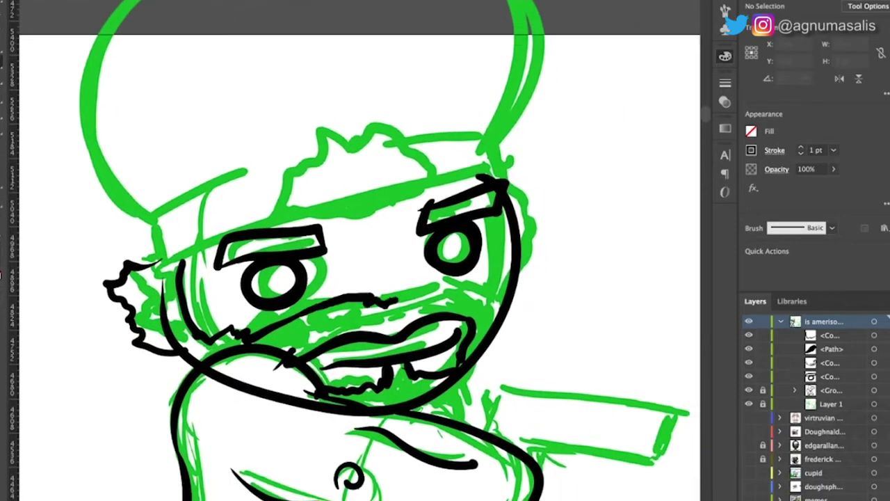
pyautogui.hotkey('ctrl', 'z')
pyautogui.moveTo(292, 323); pyautogui.dragTo(417, 294)
pyautogui.hotkey('ctrl', 'z')
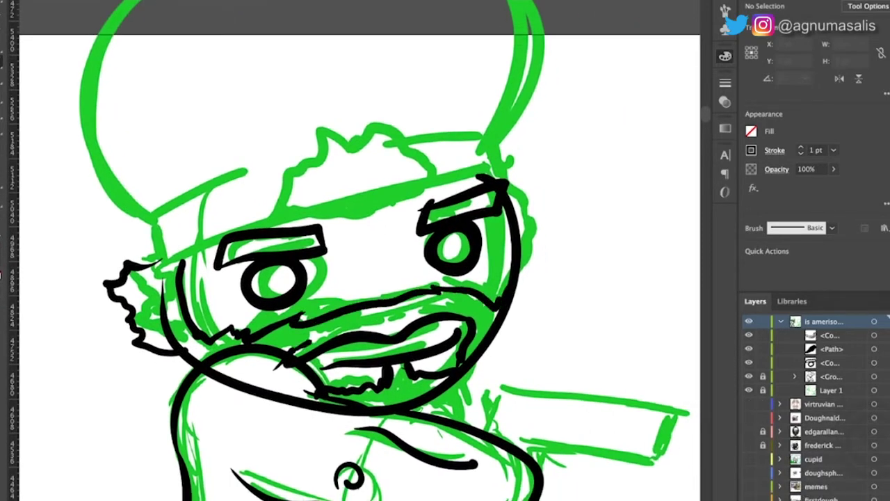
pyautogui.moveTo(381, 329); pyautogui.dragTo(481, 303)
# Ink the jagged beard edge below the jaw and the hair tuft on the face's gun side
pyautogui.moveTo(417, 313); pyautogui.dragTo(389, 281)
pyautogui.moveTo(465, 342); pyautogui.dragTo(437, 392)
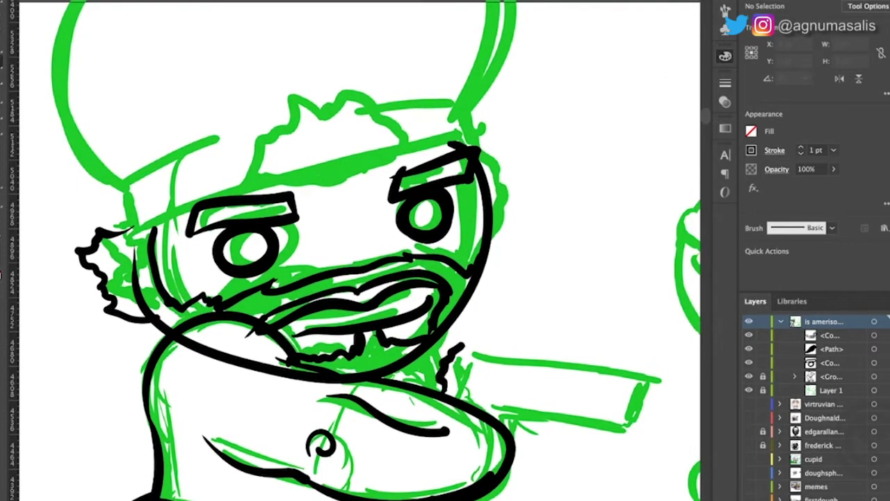
pyautogui.moveTo(484, 274); pyautogui.dragTo(458, 349)
pyautogui.hotkey('ctrl', 'z')
pyautogui.moveTo(495, 160); pyautogui.dragTo(512, 205)
pyautogui.moveTo(483, 163); pyautogui.dragTo(478, 212)
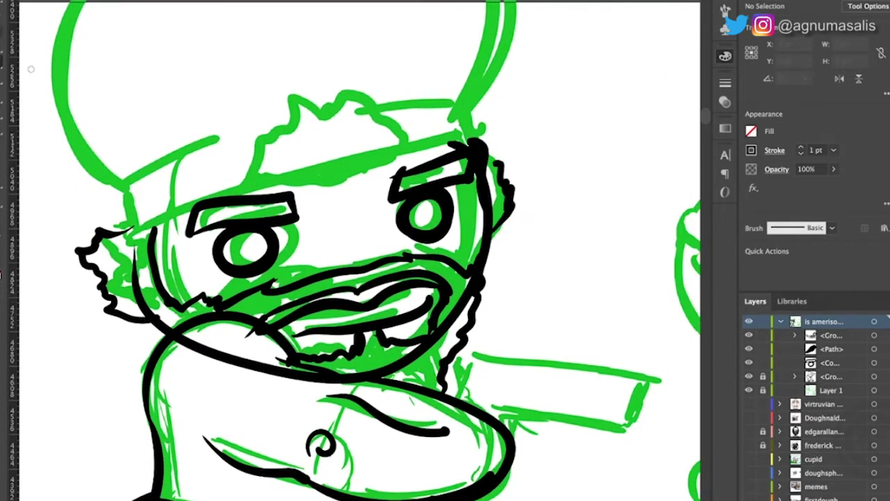
# Select the eye and eyebrow nearest the gun and nudge them slightly up and toward the face's outer edge
pyautogui.keyDown('ctrl'); pyautogui.click(480, 244); pyautogui.keyUp('ctrl')
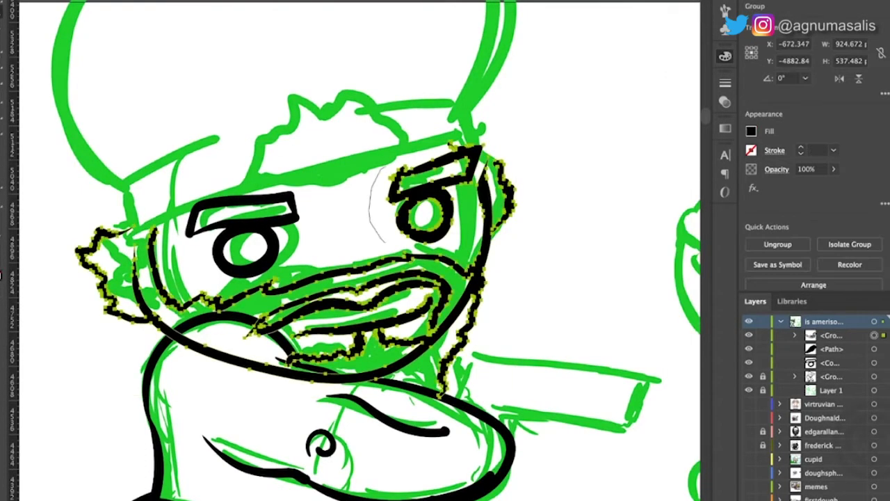
pyautogui.moveTo(480, 146); pyautogui.dragTo(462, 240)
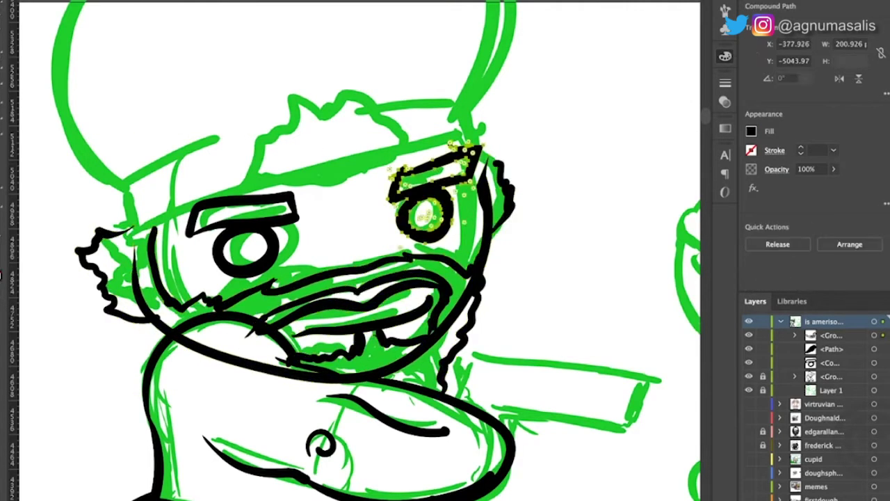
pyautogui.hotkey('ctrl', '0')
pyautogui.hotkey('ctrl', '=')
pyautogui.press('Up')
pyautogui.press('Up')
pyautogui.press('Up')
pyautogui.press('Right')
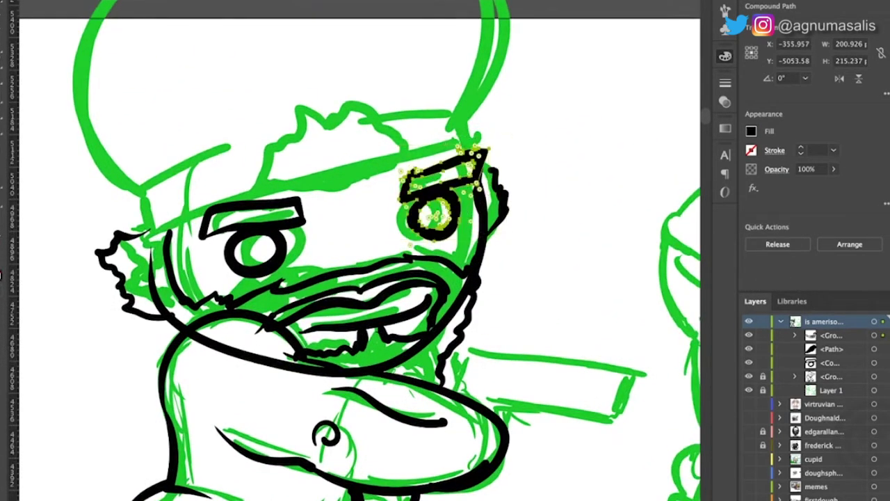
pyautogui.hotkey('ctrl', '-')
pyautogui.scroll(5, 355, 250)
pyautogui.hotkey('ctrl', 'shift', 'a')
pyautogui.hscroll(-3, 354, 250)
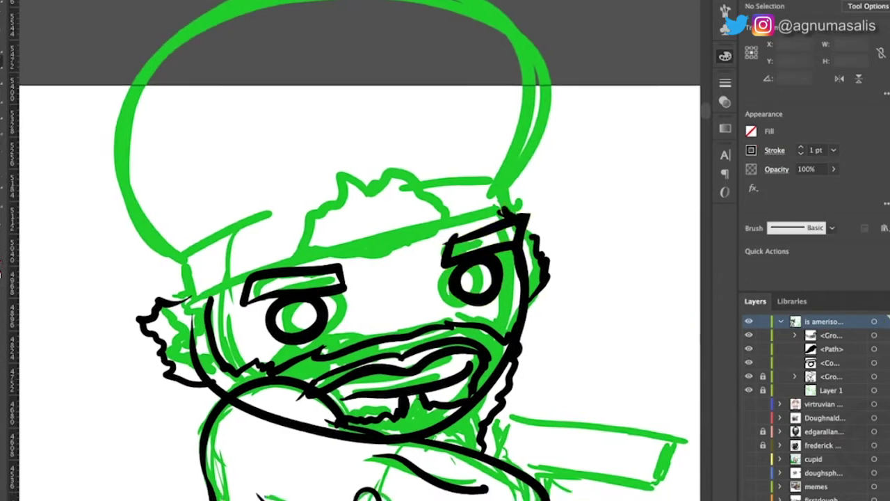
# Ink the hat's headband with a lower edge across the forehead and short upper-edge strokes at both ends
pyautogui.click(372, 340)
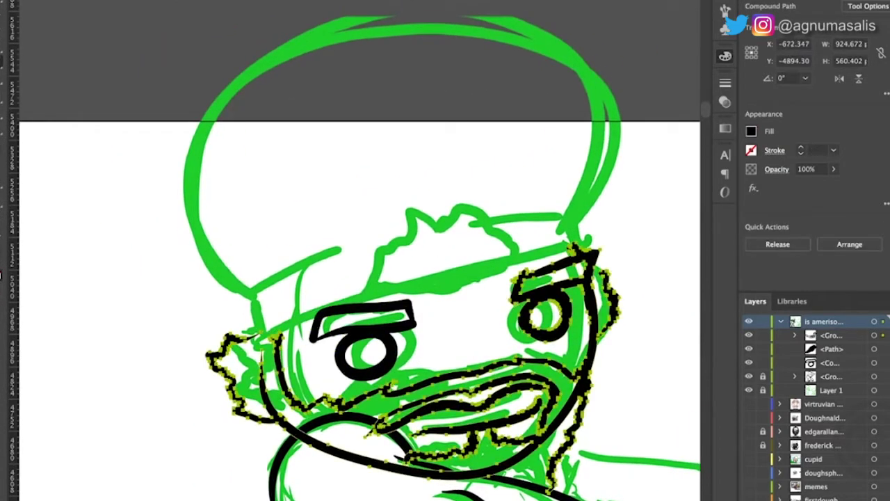
pyautogui.hotkey('ctrl', 'shift', 'a')
pyautogui.moveTo(275, 336); pyautogui.dragTo(582, 245)
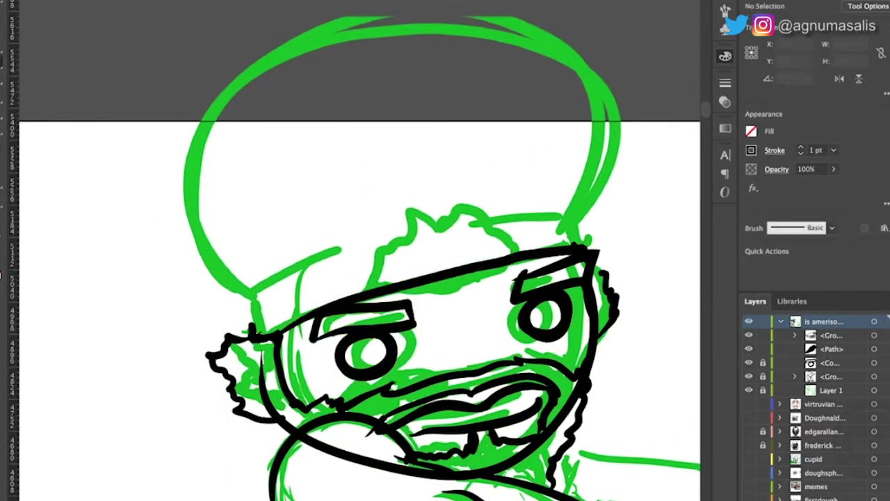
pyautogui.moveTo(254, 326)
pyautogui.mouseDown()
pyautogui.moveTo(317, 251)
pyautogui.moveTo(589, 210)
pyautogui.mouseUp()
pyautogui.hotkey('ctrl', '-')
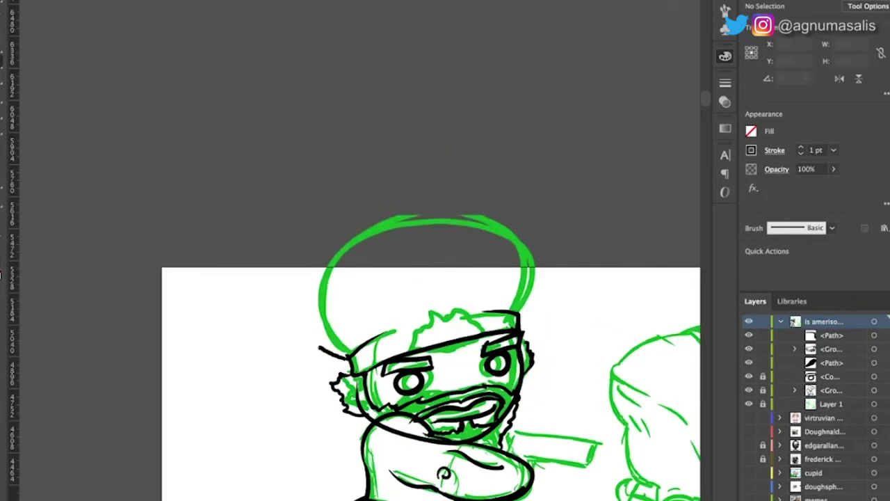
# Ink the large round crown of the gunman's hat and erase the doubled inner line along its gun side
pyautogui.moveTo(346, 360)
pyautogui.mouseDown()
pyautogui.moveTo(459, 217)
pyautogui.moveTo(523, 316)
pyautogui.mouseUp()
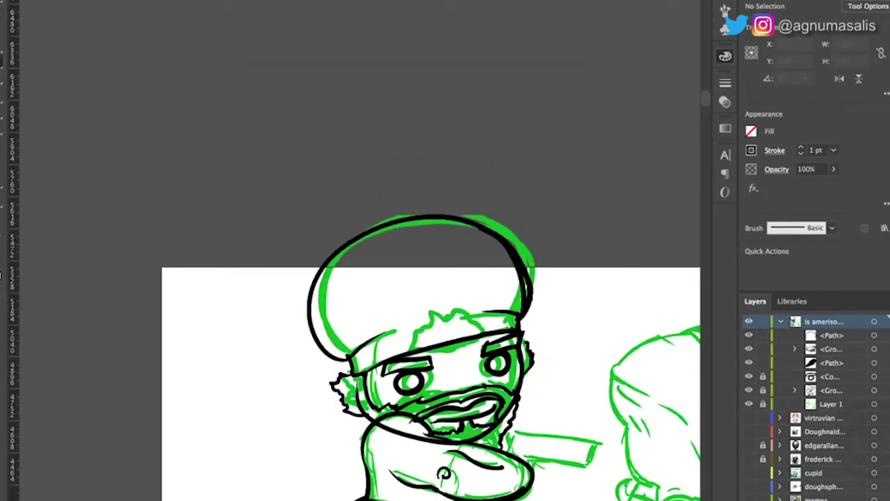
pyautogui.moveTo(532, 263); pyautogui.dragTo(437, 214)
pyautogui.scroll(3, 466, 332)
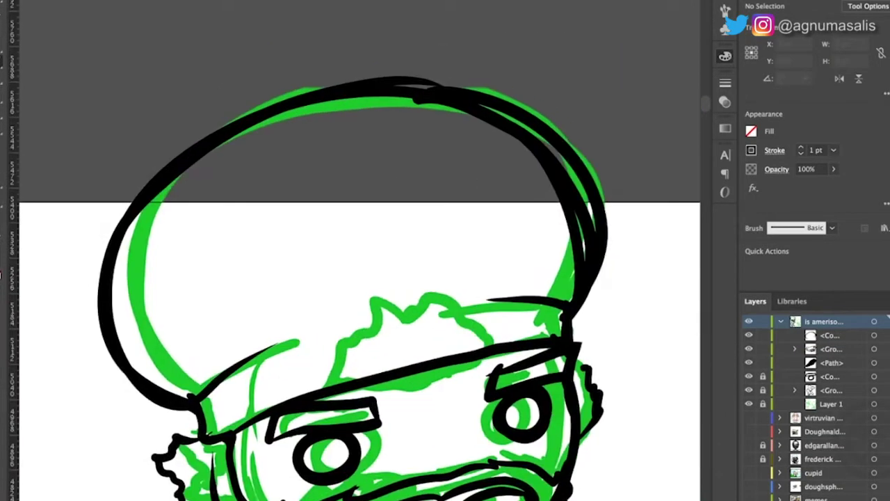
pyautogui.hscroll(2, 355, 251)
pyautogui.scroll(1, 355, 250)
pyautogui.hotkey('ctrl', 'z')
pyautogui.hotkey('ctrl', 'z')
pyautogui.hotkey('ctrl', 'z')
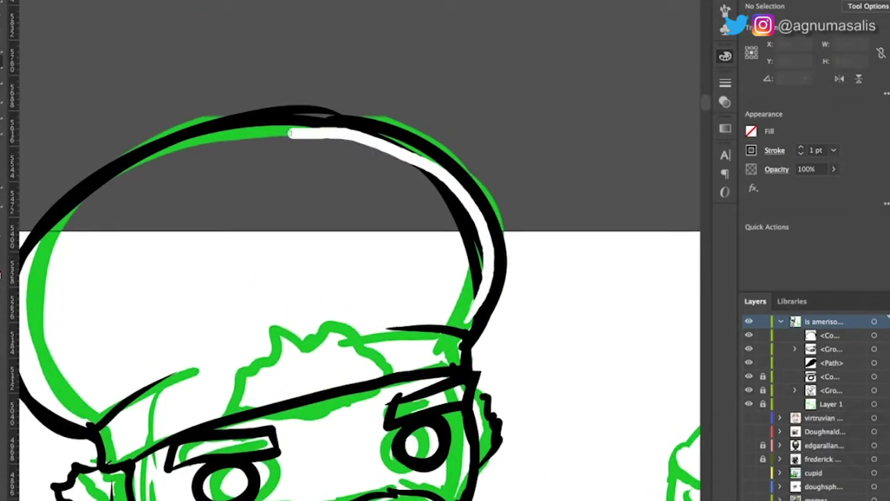
# Erase the face's lower outline where it crosses the raised shoulder and the beard
pyautogui.scroll(-3, 515, 299)
pyautogui.hscroll(-2, 515, 299)
pyautogui.scroll(-3, 360, 250)
pyautogui.hscroll(-1, 359, 250)
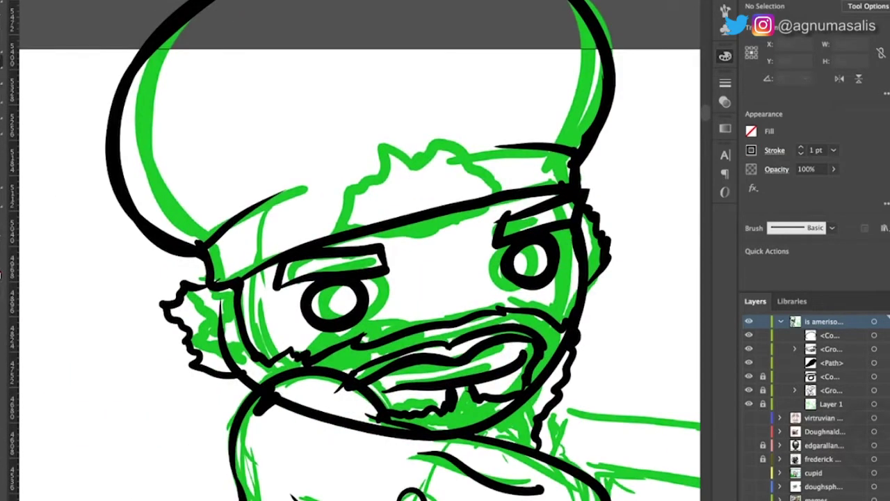
pyautogui.hotkey('shift', 'e')
pyautogui.moveTo(445, 432)
pyautogui.mouseDown()
pyautogui.moveTo(341, 423)
pyautogui.moveTo(423, 437)
pyautogui.moveTo(295, 400)
pyautogui.mouseUp()
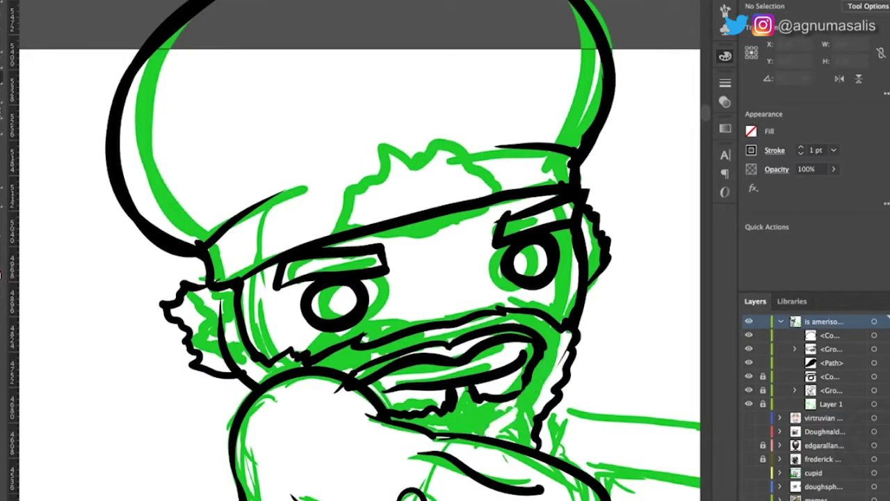
# Ink the jagged hair tuft rising in front of the hat and thicken the headband edge beneath it
pyautogui.scroll(1, 295, 401)
pyautogui.hscroll(-3, 295, 400)
pyautogui.scroll(-1, 360, 251)
pyautogui.hscroll(3, 360, 250)
pyautogui.hotkey('shift', 'b')
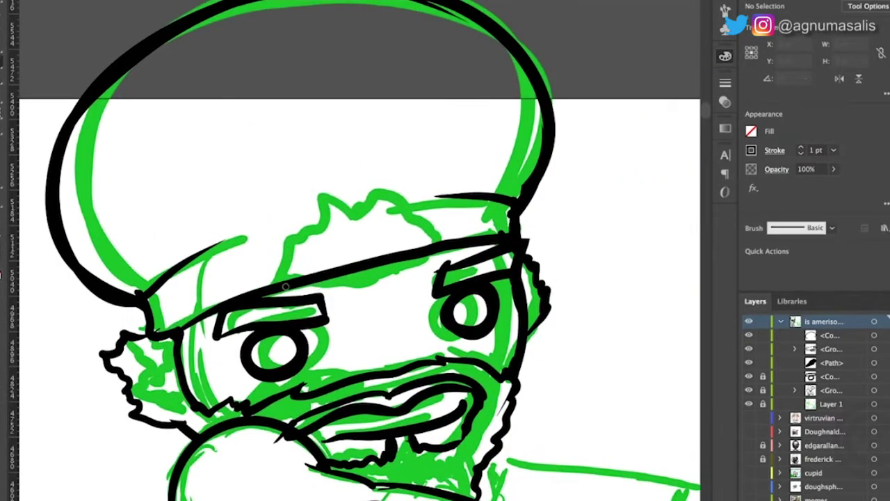
pyautogui.moveTo(285, 283)
pyautogui.mouseDown()
pyautogui.moveTo(291, 247)
pyautogui.moveTo(340, 203)
pyautogui.moveTo(391, 189)
pyautogui.moveTo(453, 242)
pyautogui.mouseUp()
pyautogui.moveTo(301, 287); pyautogui.dragTo(452, 252)
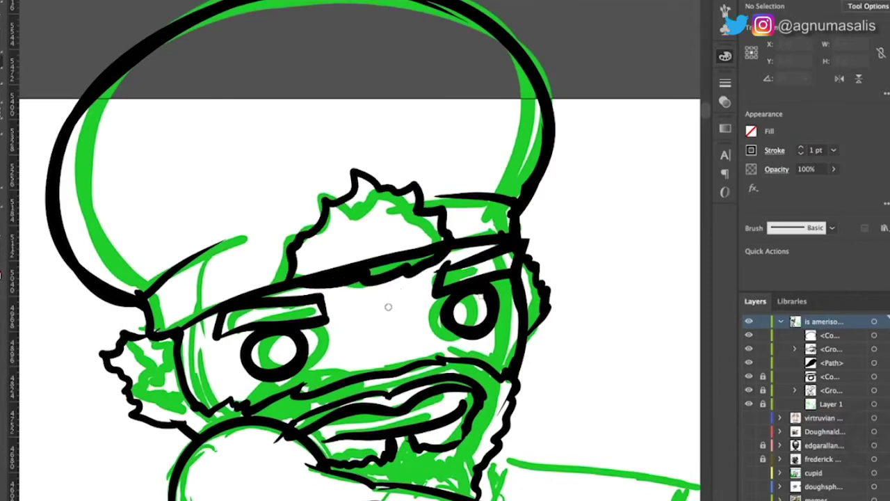
# Select the gunman's head and hat line art and shift it slightly away from the gun
pyautogui.scroll(-3, 452, 251)
pyautogui.hscroll(-1, 452, 252)
pyautogui.scroll(-4, 355, 250)
pyautogui.hscroll(2, 355, 250)
pyautogui.scroll(-2, 500, 302)
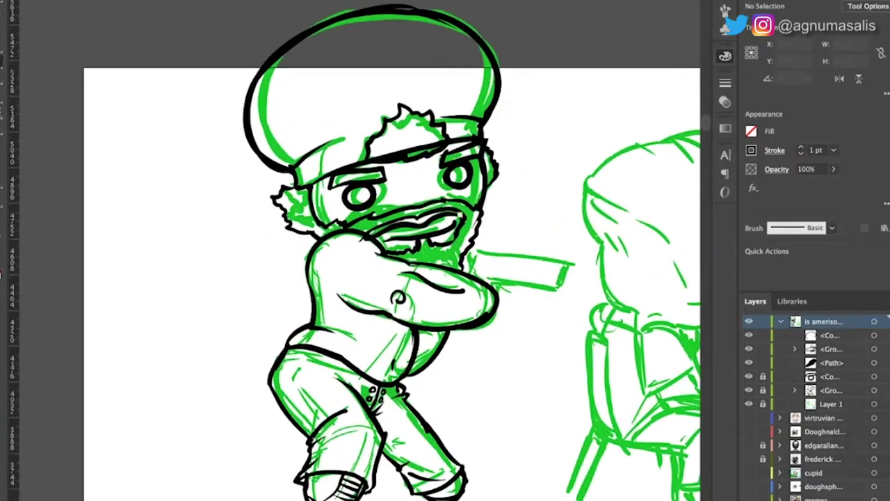
pyautogui.press('q')
pyautogui.moveTo(501, 265); pyautogui.dragTo(272, 209)
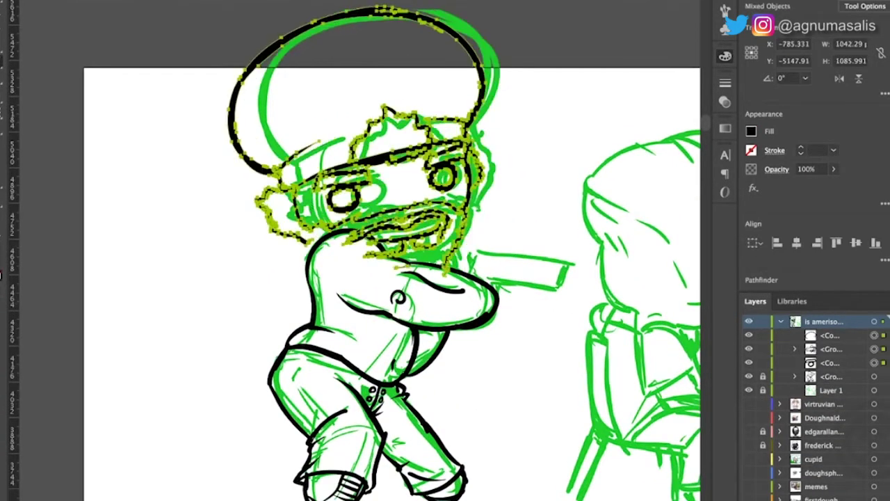
pyautogui.hotkey('ctrl', 'shift', 'a')
# Ink the pistol at the end of the gunman's arm, with its slide, muzzle, hammer and trigger guard
pyautogui.scroll(5, 389, 251)
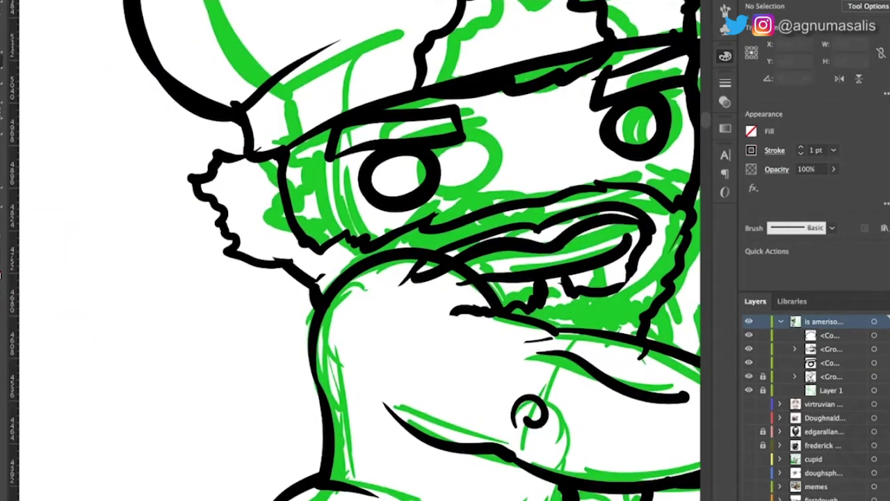
pyautogui.hscroll(5, 391, 302)
pyautogui.scroll(1, 391, 302)
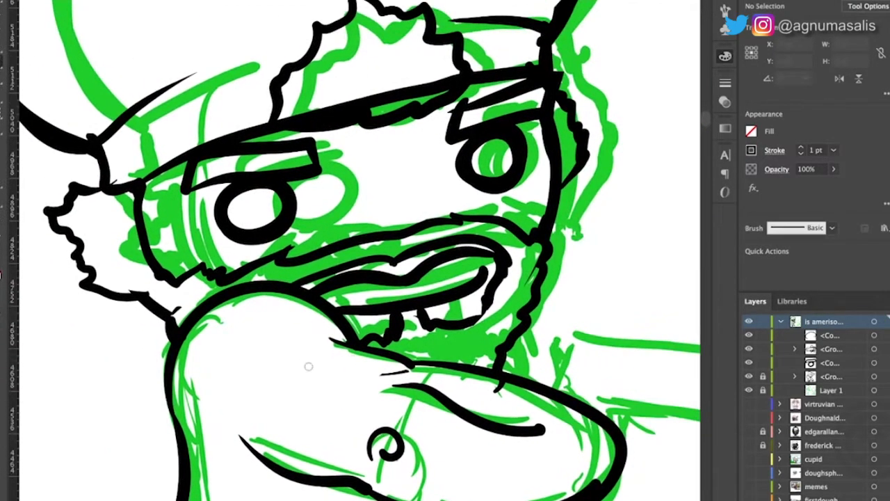
pyautogui.hscroll(5, 308, 367)
pyautogui.scroll(-2, 308, 366)
pyautogui.moveTo(403, 339)
pyautogui.mouseDown()
pyautogui.moveTo(431, 290)
pyautogui.moveTo(501, 282)
pyautogui.moveTo(653, 304)
pyautogui.mouseUp()
pyautogui.moveTo(456, 341)
pyautogui.mouseDown()
pyautogui.moveTo(508, 347)
pyautogui.moveTo(643, 306)
pyautogui.mouseUp()
pyautogui.moveTo(510, 354)
pyautogui.mouseDown()
pyautogui.moveTo(480, 391)
pyautogui.moveTo(421, 310)
pyautogui.moveTo(606, 339)
pyautogui.mouseUp()
pyautogui.scroll(-4, 355, 251)
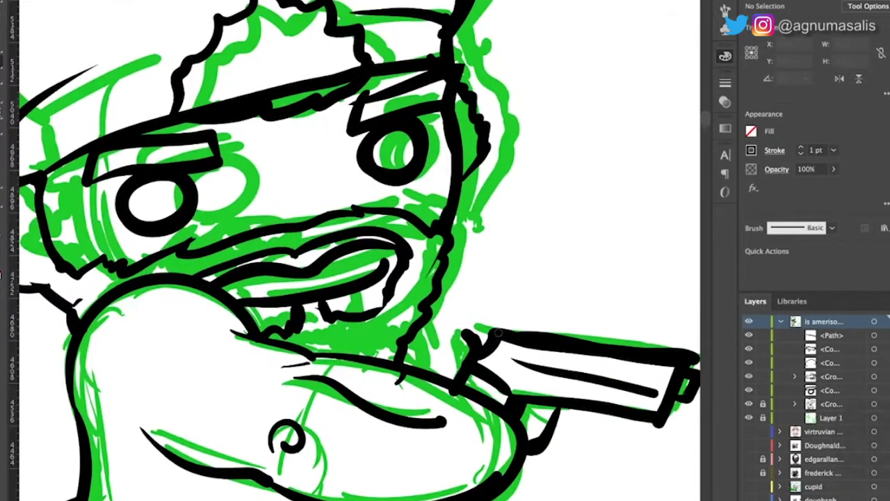
# Ink the lower edge of the gunman's belt parallel to the waistline
pyautogui.scroll(4, 445, 250)
pyautogui.scroll(3, 248, 321)
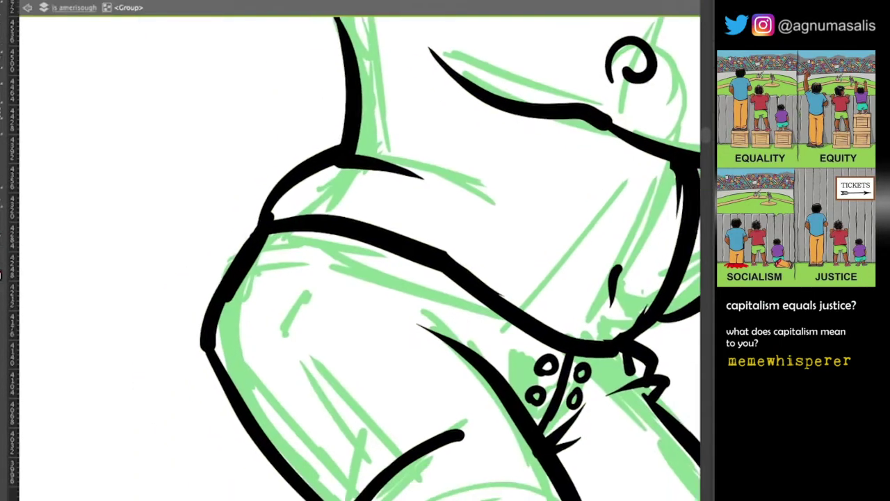
pyautogui.moveTo(258, 251)
pyautogui.mouseDown()
pyautogui.moveTo(334, 254)
pyautogui.moveTo(562, 347)
pyautogui.mouseUp()
pyautogui.hscroll(-3, 390, 292)
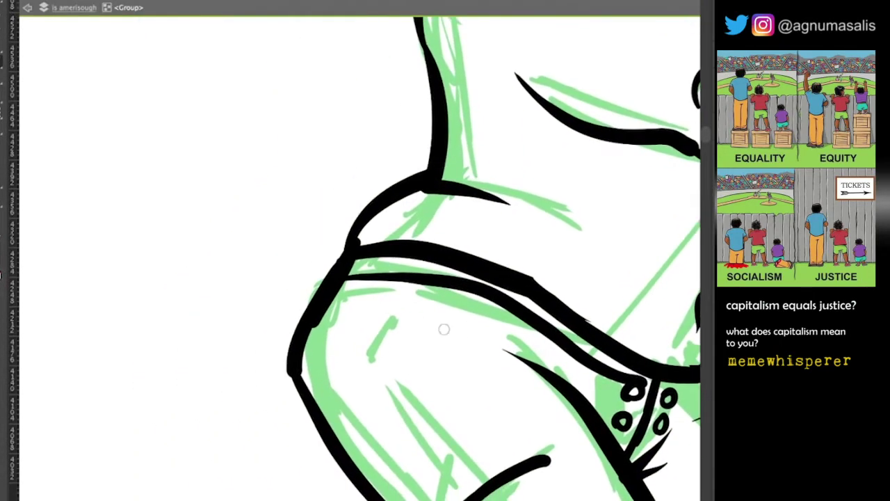
# Ink the hip pocket on the trousers and redraw the fly with two solid buttons
pyautogui.moveTo(431, 462)
pyautogui.mouseDown()
pyautogui.moveTo(378, 279)
pyautogui.moveTo(367, 411)
pyautogui.mouseUp()
pyautogui.hscroll(5, 389, 292)
pyautogui.moveTo(402, 331)
pyautogui.mouseDown()
pyautogui.moveTo(431, 384)
pyautogui.moveTo(487, 333)
pyautogui.moveTo(426, 389)
pyautogui.mouseUp()
pyautogui.hotkey('ctrl', 'z')
pyautogui.moveTo(517, 332)
pyautogui.mouseDown()
pyautogui.moveTo(446, 359)
pyautogui.moveTo(459, 318)
pyautogui.mouseUp()
pyautogui.moveTo(462, 327); pyautogui.dragTo(422, 402)
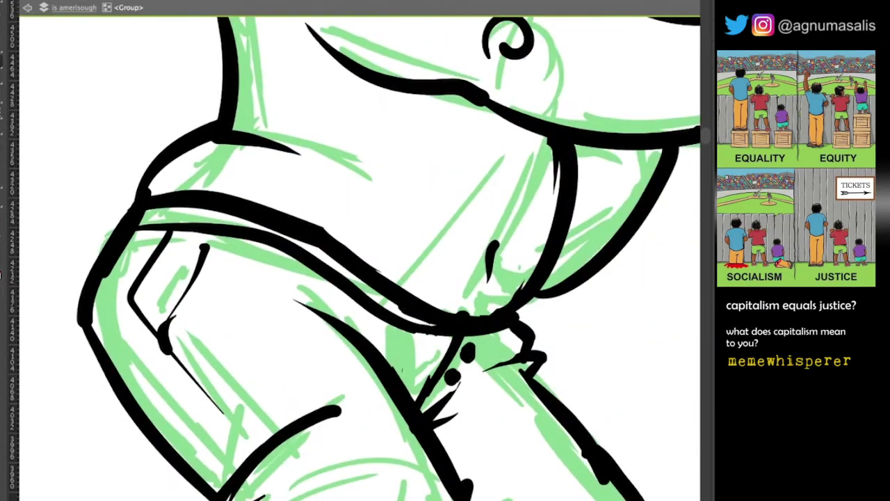
# Ink a crease beside the trouser fly and add short belt loops across the belt
pyautogui.moveTo(384, 342); pyautogui.dragTo(411, 396)
pyautogui.hscroll(-3, 390, 293)
pyautogui.scroll(1, 389, 292)
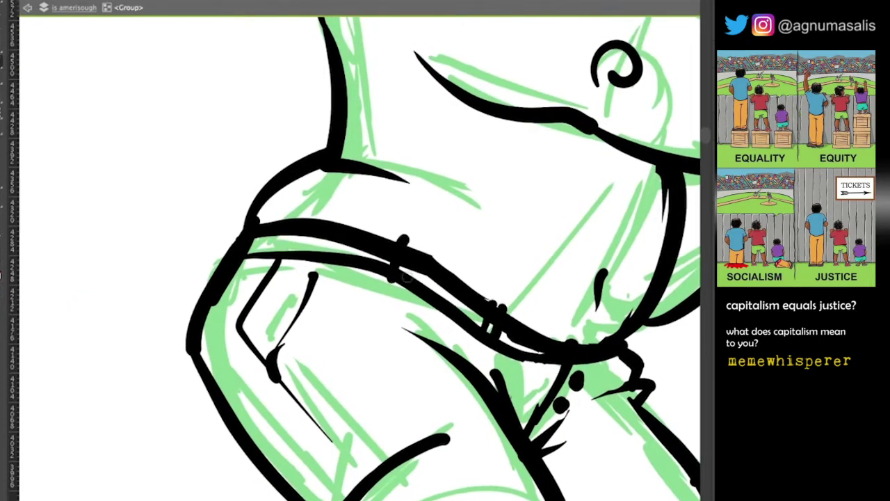
pyautogui.hscroll(3, 527, 313)
pyautogui.scroll(1, 527, 313)
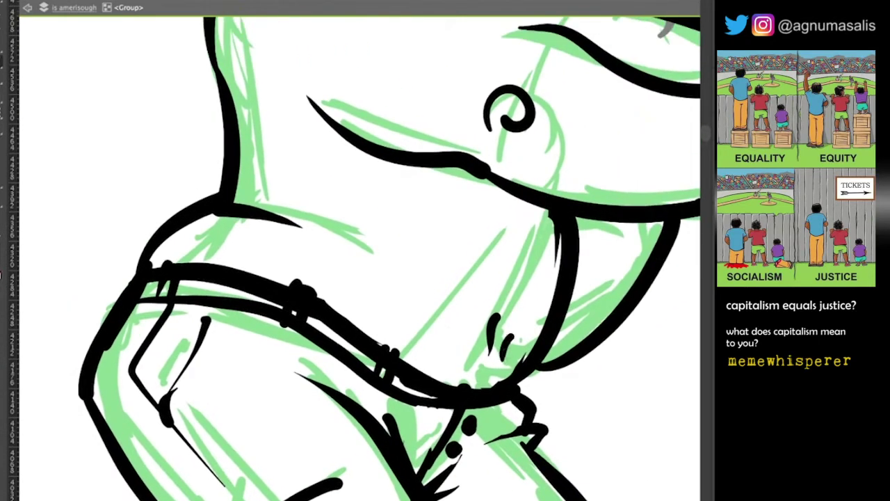
# Redraw the small curved mark with a dot near the belly's front and ink a Y-shaped crease below the arm
pyautogui.hotkey('ctrl', 'z')
pyautogui.moveTo(519, 314); pyautogui.dragTo(513, 351)
pyautogui.click(537, 326)
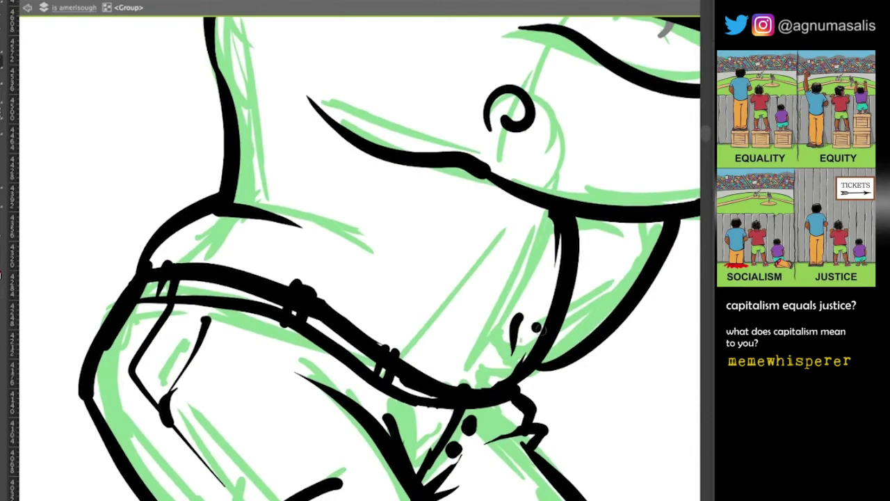
pyautogui.scroll(1, 389, 279)
pyautogui.moveTo(409, 202)
pyautogui.mouseDown()
pyautogui.moveTo(417, 250)
pyautogui.moveTo(416, 226)
pyautogui.mouseUp()
pyautogui.hscroll(3, 390, 278)
pyautogui.scroll(1, 390, 279)
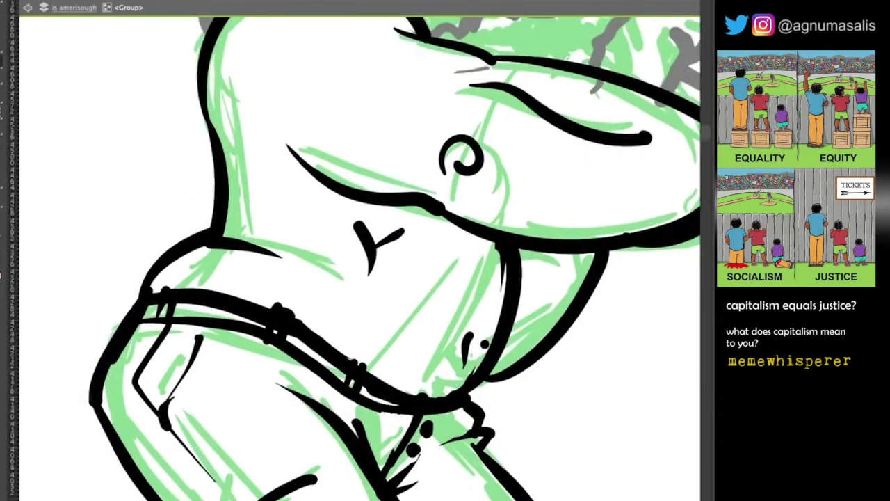
# Examine the inked torso, belt and legs of the gunman against the sketch
pyautogui.scroll(-1, 389, 254)
pyautogui.hscroll(-1, 389, 254)
pyautogui.hscroll(-2, 389, 254)
pyautogui.scroll(1, 390, 254)
pyautogui.scroll(-3, 452, 249)
pyautogui.hscroll(-2, 453, 248)
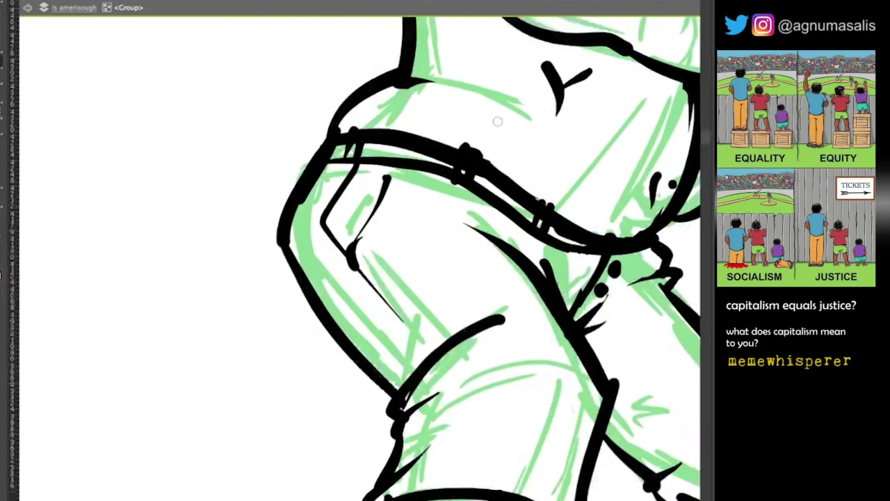
pyautogui.scroll(-3, 497, 121)
pyautogui.hscroll(2, 497, 122)
pyautogui.scroll(-3, 493, 276)
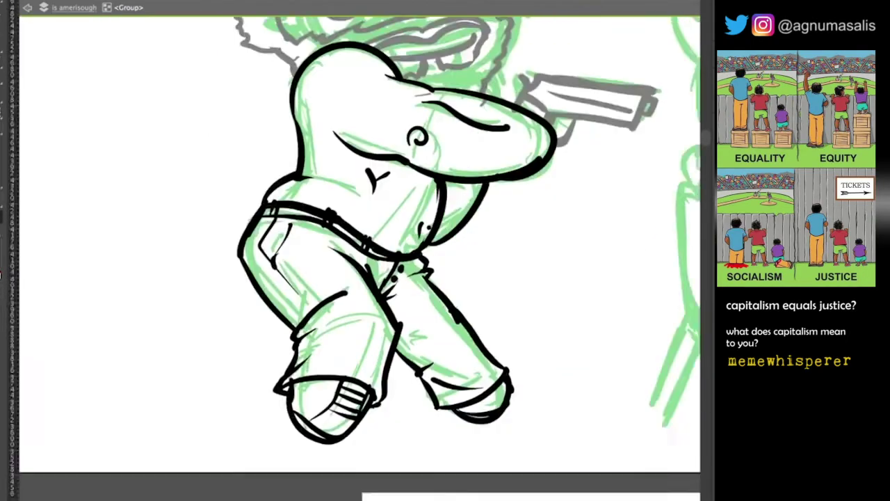
# Draw a straight horizontal ground line across the artboard at the level of the gunman's feet
pyautogui.scroll(4, 492, 277)
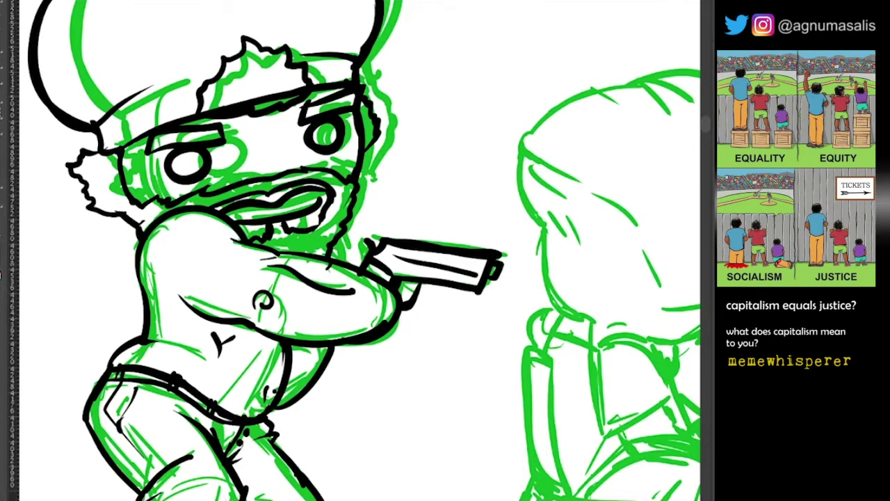
pyautogui.moveTo(602, 452); pyautogui.dragTo(334, 379)
pyautogui.scroll(-2, 358, 294)
pyautogui.scroll(-2, 394, 405)
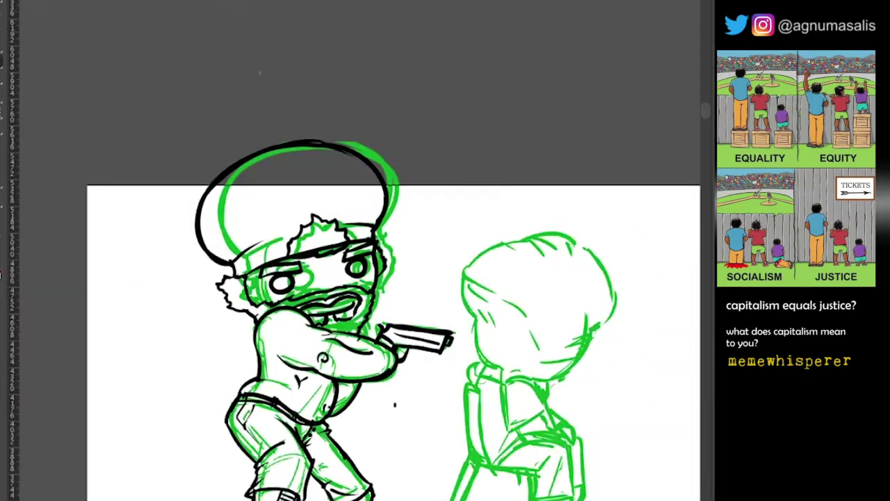
pyautogui.hotkey('ctrl', 't')
pyautogui.press('Return')
pyautogui.moveTo(394, 313)
pyautogui.mouseDown()
pyautogui.moveTo(303, 293)
pyautogui.moveTo(398, 231)
pyautogui.mouseUp()
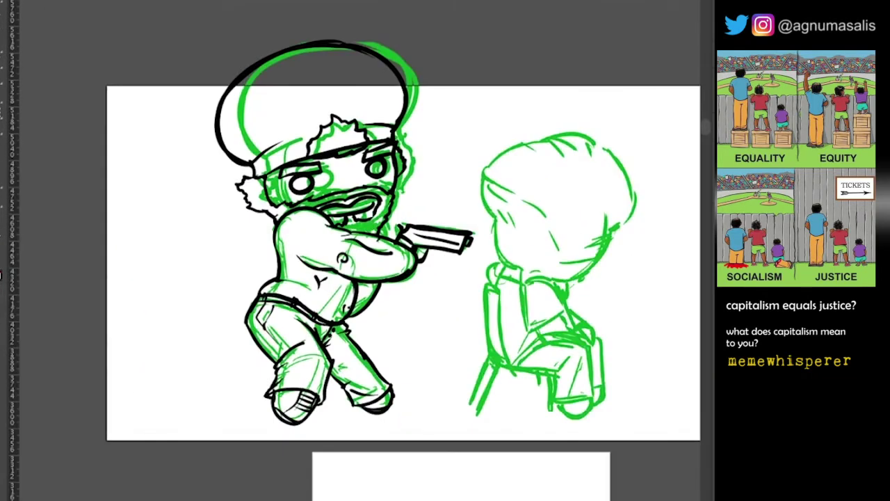
pyautogui.moveTo(189, 392); pyautogui.dragTo(691, 392)
# Ink the chair's seat and legs under the seated figure
pyautogui.moveTo(417, 313); pyautogui.dragTo(299, 325)
pyautogui.scroll(2, 230, 257)
pyautogui.scroll(-2, 355, 251)
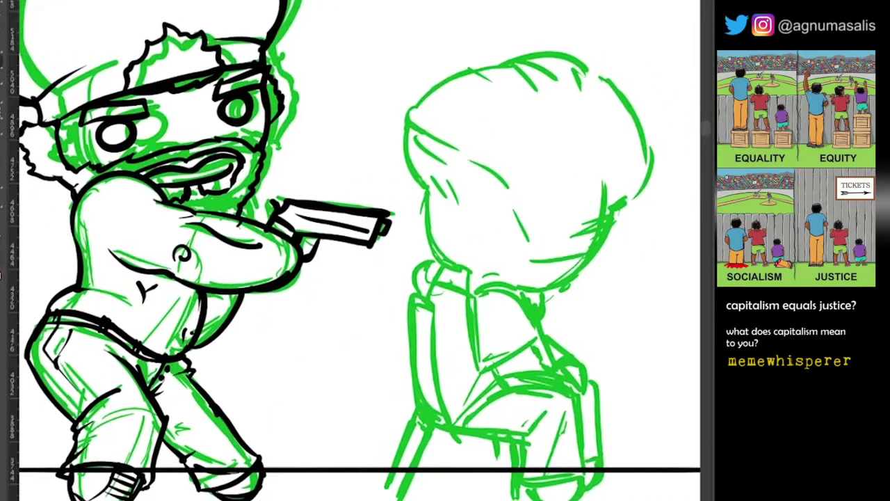
pyautogui.scroll(-1, 354, 250)
pyautogui.moveTo(417, 370)
pyautogui.mouseDown()
pyautogui.moveTo(387, 441)
pyautogui.moveTo(400, 462)
pyautogui.moveTo(514, 394)
pyautogui.mouseUp()
pyautogui.moveTo(435, 383); pyautogui.dragTo(532, 420)
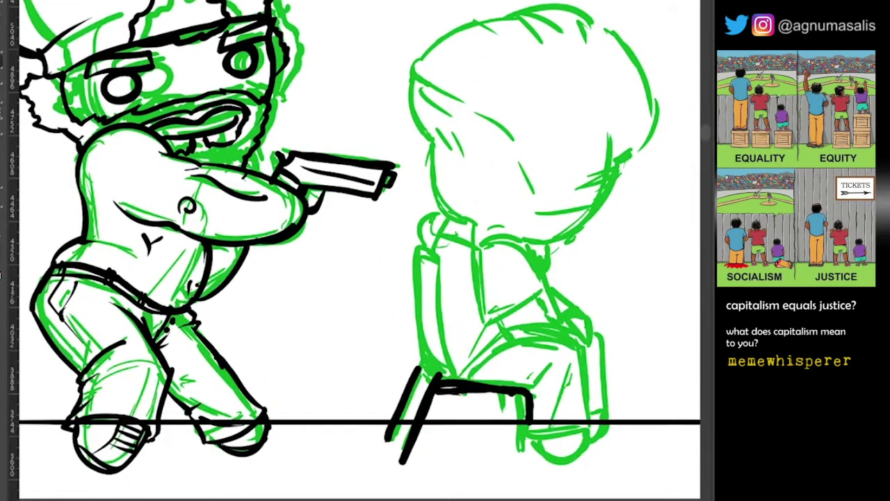
pyautogui.moveTo(530, 382); pyautogui.dragTo(532, 465)
pyautogui.moveTo(514, 385); pyautogui.dragTo(515, 449)
# Ink the chair's curved backrest and fine-tune the whole chair's fit over the sketch
pyautogui.moveTo(482, 374); pyautogui.dragTo(434, 243)
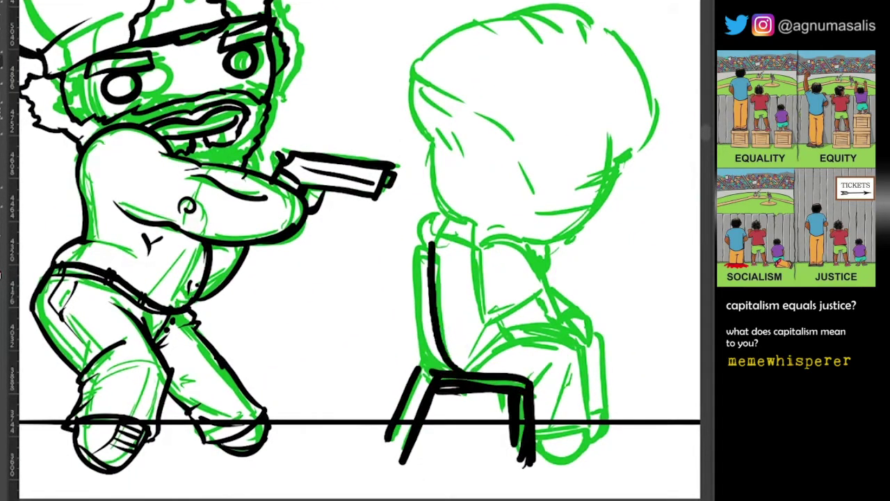
pyautogui.moveTo(431, 382)
pyautogui.mouseDown()
pyautogui.moveTo(403, 238)
pyautogui.moveTo(434, 248)
pyautogui.mouseUp()
pyautogui.moveTo(348, 250); pyautogui.dragTo(405, 289)
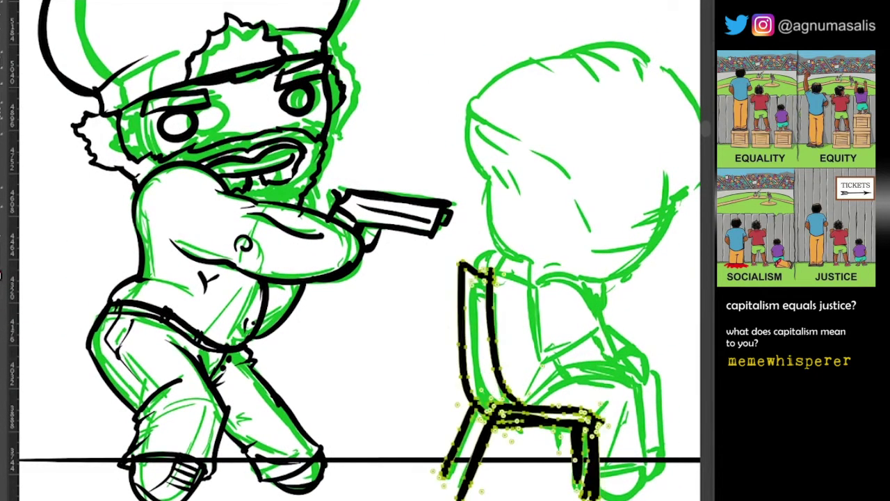
pyautogui.scroll(-3, 348, 250)
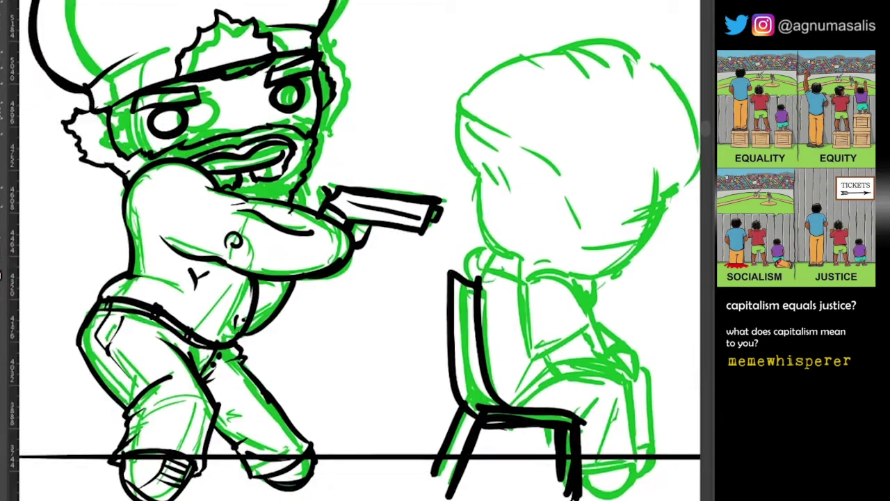
# Rotate the pistol line art slightly so its barrel sits closer to horizontal
pyautogui.scroll(3, 278, 209)
pyautogui.hotkey('ctrl', 't')
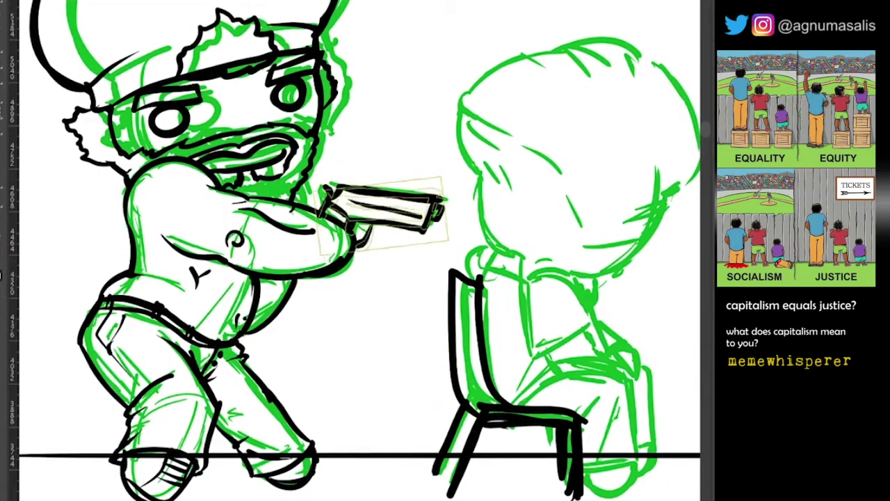
pyautogui.press('Return')
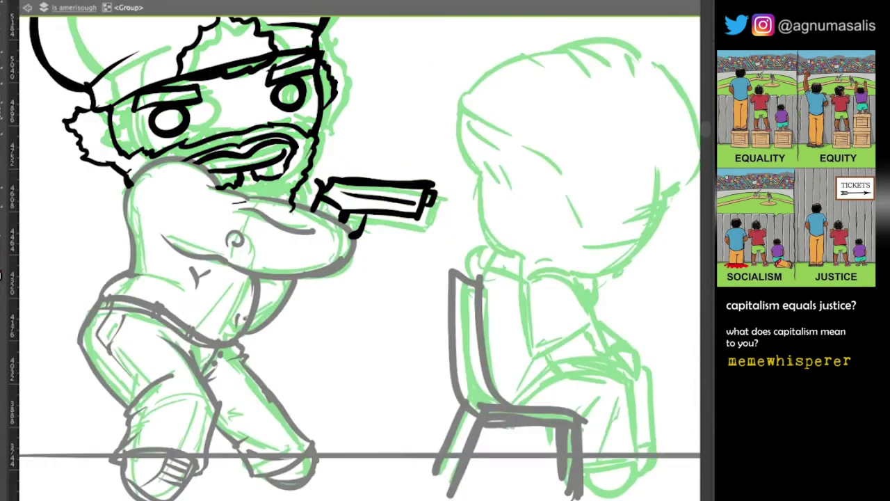
# Try inking the seated figure's trouser leg with a wide thigh, shin, hem and creases, and undo the strokes
pyautogui.hscroll(5, 355, 250)
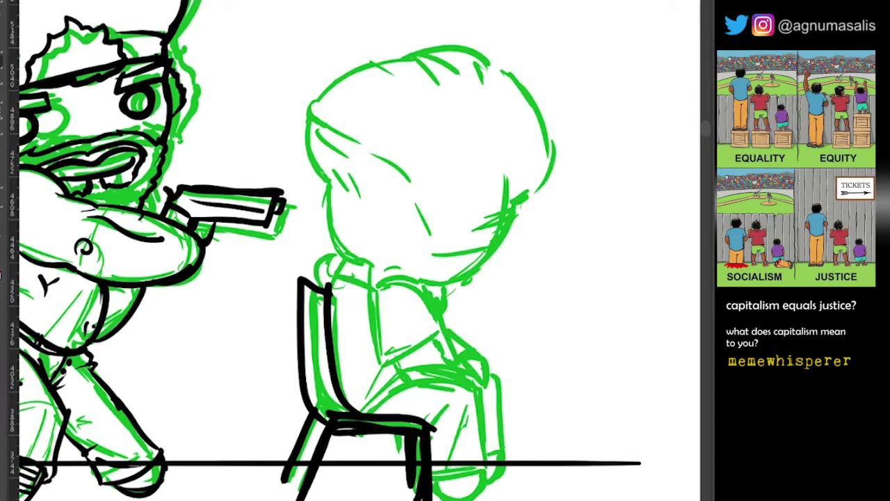
pyautogui.scroll(3, 408, 359)
pyautogui.moveTo(309, 333)
pyautogui.mouseDown()
pyautogui.moveTo(372, 262)
pyautogui.moveTo(469, 254)
pyautogui.mouseUp()
pyautogui.hotkey('ctrl', 'z')
pyautogui.scroll(-2, 527, 209)
pyautogui.moveTo(396, 209); pyautogui.dragTo(536, 215)
pyautogui.scroll(-2, 484, 256)
pyautogui.moveTo(458, 259)
pyautogui.mouseDown()
pyautogui.moveTo(422, 291)
pyautogui.moveTo(419, 344)
pyautogui.moveTo(514, 332)
pyautogui.mouseUp()
pyautogui.moveTo(502, 214); pyautogui.dragTo(513, 320)
pyautogui.moveTo(475, 268); pyautogui.dragTo(448, 314)
pyautogui.hotkey('ctrl', 'z')
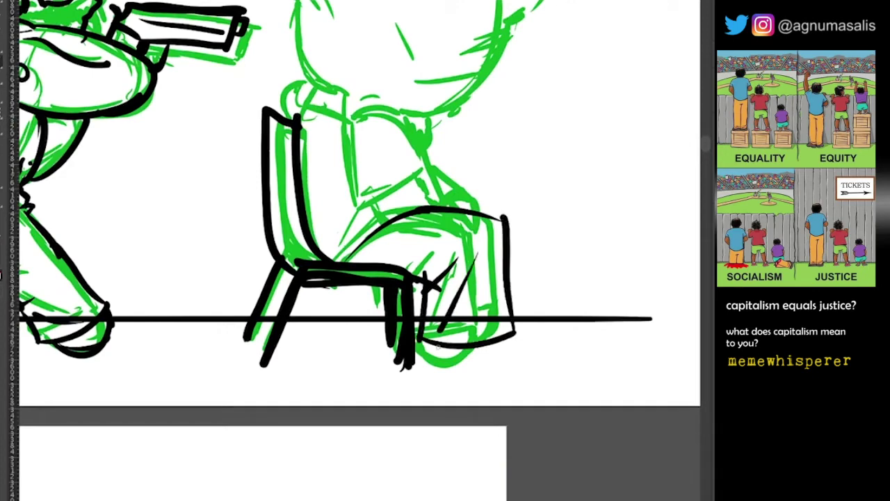
pyautogui.moveTo(431, 348); pyautogui.dragTo(507, 345)
pyautogui.moveTo(445, 209); pyautogui.dragTo(414, 257)
pyautogui.hotkey('ctrl', 'z')
pyautogui.hotkey('ctrl', 'z')
pyautogui.hotkey('ctrl', 'z')
pyautogui.hotkey('ctrl', 'z')
pyautogui.hotkey('ctrl', 'z')
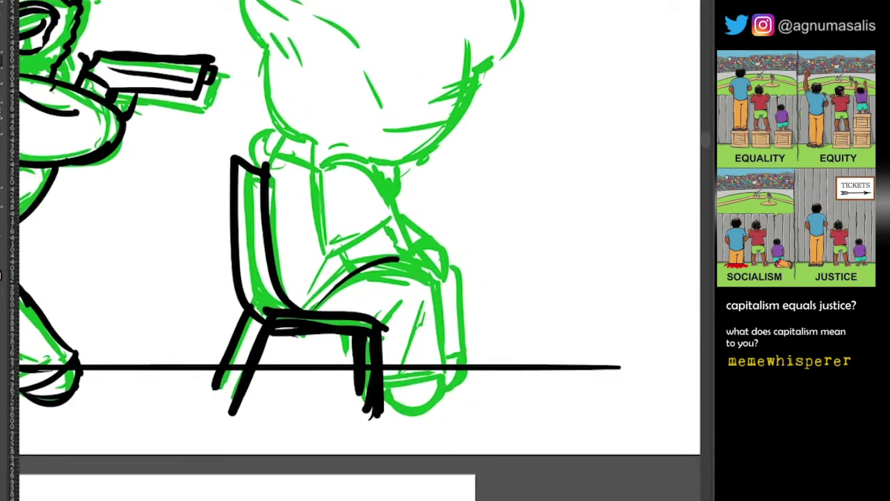
# Ink the seated figure's trouser leg following the sketch, with thigh, knee, shin, hem and two creases
pyautogui.moveTo(318, 300)
pyautogui.mouseDown()
pyautogui.moveTo(445, 271)
pyautogui.moveTo(444, 263)
pyautogui.moveTo(473, 373)
pyautogui.mouseUp()
pyautogui.hotkey('ctrl', 'z')
pyautogui.hotkey('ctrl', 'z')
pyautogui.moveTo(456, 268)
pyautogui.mouseDown()
pyautogui.moveTo(466, 360)
pyautogui.moveTo(424, 384)
pyautogui.mouseUp()
pyautogui.hotkey('ctrl', 'z')
pyautogui.moveTo(473, 369); pyautogui.dragTo(387, 387)
pyautogui.moveTo(392, 329); pyautogui.dragTo(388, 383)
pyautogui.moveTo(417, 338); pyautogui.dragTo(402, 363)
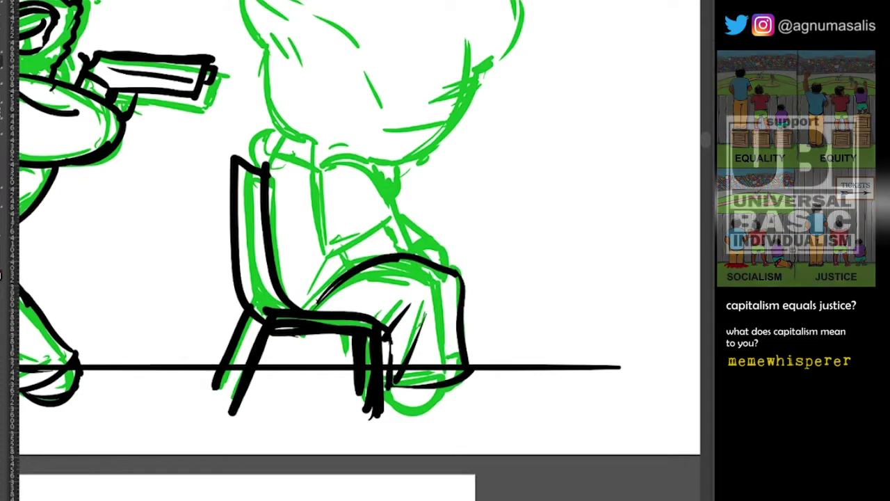
# Ink the seated figure's rounded shoe below the hem and the narrow far trouser leg in front of the knee
pyautogui.moveTo(413, 302); pyautogui.dragTo(310, 306)
pyautogui.moveTo(394, 329)
pyautogui.mouseDown()
pyautogui.moveTo(407, 387)
pyautogui.moveTo(469, 379)
pyautogui.mouseUp()
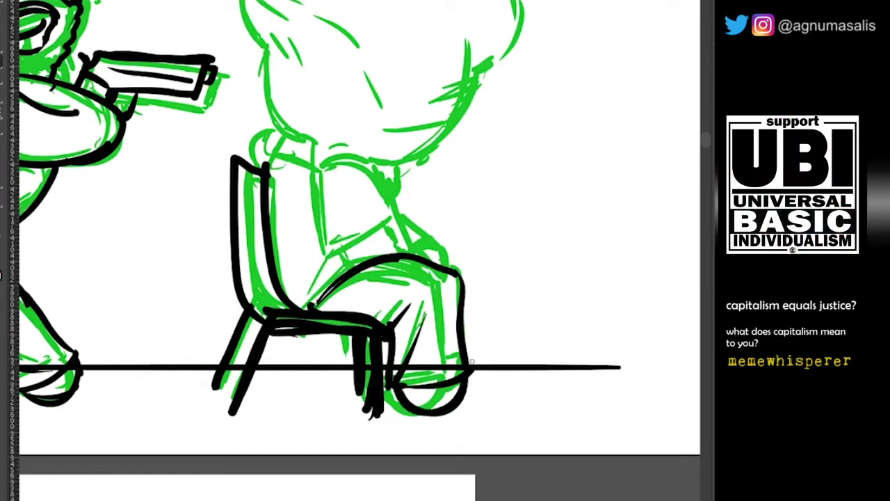
pyautogui.moveTo(477, 332); pyautogui.dragTo(484, 361)
pyautogui.moveTo(472, 280)
pyautogui.mouseDown()
pyautogui.moveTo(483, 333)
pyautogui.moveTo(465, 391)
pyautogui.mouseUp()
# Ink the seated figure's sleeve edge and hem, the short arm line below it, and the back line along the chair
pyautogui.moveTo(348, 250)
pyautogui.mouseDown()
pyautogui.moveTo(365, 292)
pyautogui.moveTo(421, 263)
pyautogui.mouseUp()
pyautogui.moveTo(363, 211); pyautogui.dragTo(338, 285)
pyautogui.moveTo(297, 185); pyautogui.dragTo(306, 348)
pyautogui.moveTo(278, 248); pyautogui.dragTo(287, 348)
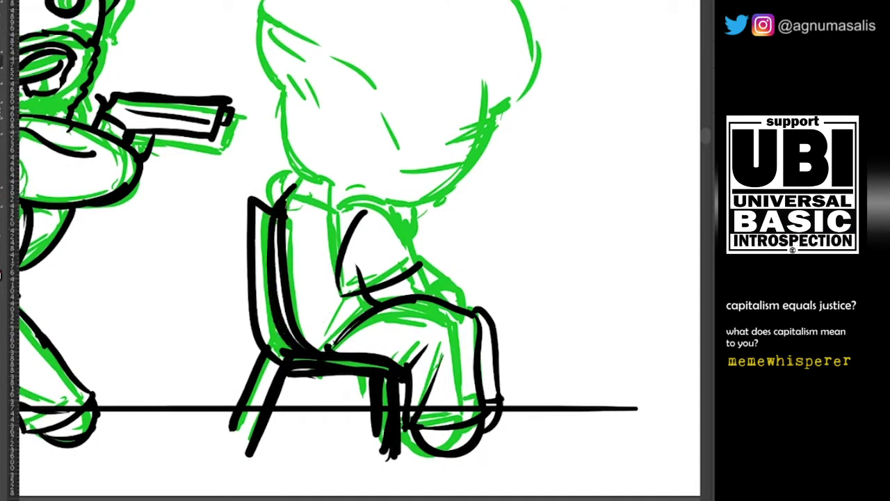
# Ink the seated figure's forearms reaching from the sleeve to the knee, redoing the strokes that miss the sketch
pyautogui.moveTo(373, 302)
pyautogui.mouseDown()
pyautogui.moveTo(320, 337)
pyautogui.moveTo(358, 327)
pyautogui.moveTo(452, 351)
pyautogui.mouseUp()
pyautogui.hotkey('ctrl', 'z')
pyautogui.moveTo(456, 313)
pyautogui.mouseDown()
pyautogui.moveTo(427, 332)
pyautogui.moveTo(430, 349)
pyautogui.mouseUp()
pyautogui.hotkey('ctrl', 'z')
pyautogui.moveTo(480, 330); pyautogui.dragTo(456, 353)
pyautogui.moveTo(479, 314); pyautogui.dragTo(449, 346)
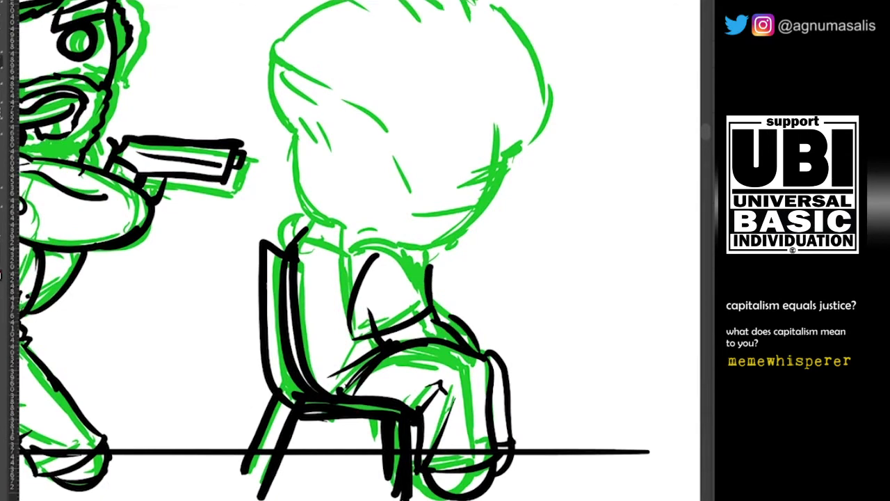
# Ink the seated figure's rounded shoulder and sleeve front, along with the collar and the back of the head
pyautogui.moveTo(432, 265)
pyautogui.mouseDown()
pyautogui.moveTo(347, 331)
pyautogui.moveTo(435, 271)
pyautogui.moveTo(423, 295)
pyautogui.mouseUp()
pyautogui.hotkey('ctrl', 'z')
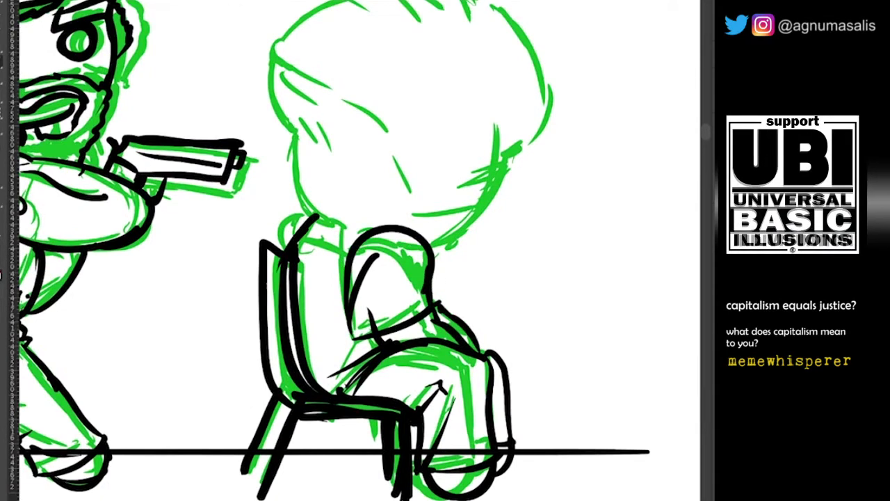
pyautogui.moveTo(360, 237)
pyautogui.mouseDown()
pyautogui.moveTo(301, 244)
pyautogui.moveTo(284, 206)
pyautogui.moveTo(372, 221)
pyautogui.moveTo(410, 213)
pyautogui.mouseUp()
pyautogui.scroll(2, 334, 250)
pyautogui.hotkey('ctrl', 'z')
pyautogui.moveTo(299, 202)
pyautogui.mouseDown()
pyautogui.moveTo(293, 281)
pyautogui.moveTo(268, 125)
pyautogui.moveTo(327, 153)
pyautogui.mouseUp()
pyautogui.hotkey('ctrl', 'z')
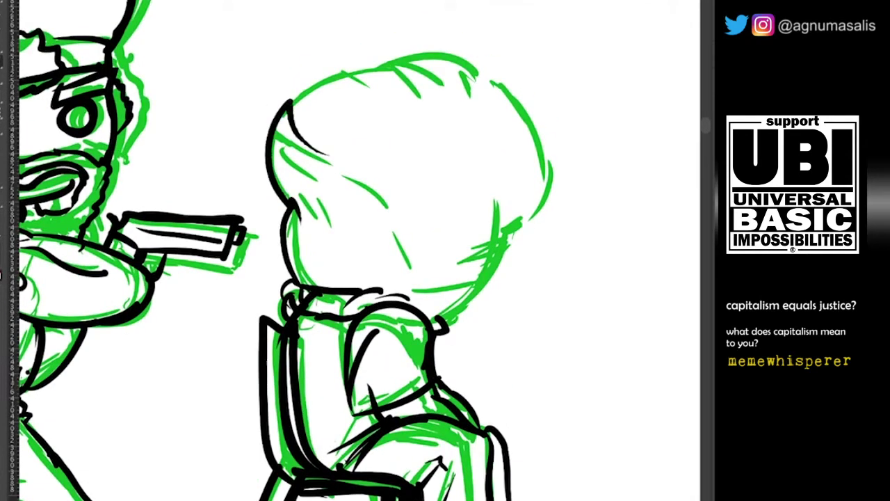
# Ink the rest of the seated figure's head outline, from crown and hair tufts around the forehead to the chin
pyautogui.moveTo(309, 85); pyautogui.dragTo(343, 72)
pyautogui.moveTo(445, 341)
pyautogui.mouseDown()
pyautogui.moveTo(479, 322)
pyautogui.moveTo(513, 244)
pyautogui.mouseUp()
pyautogui.moveTo(390, 209); pyautogui.dragTo(334, 251)
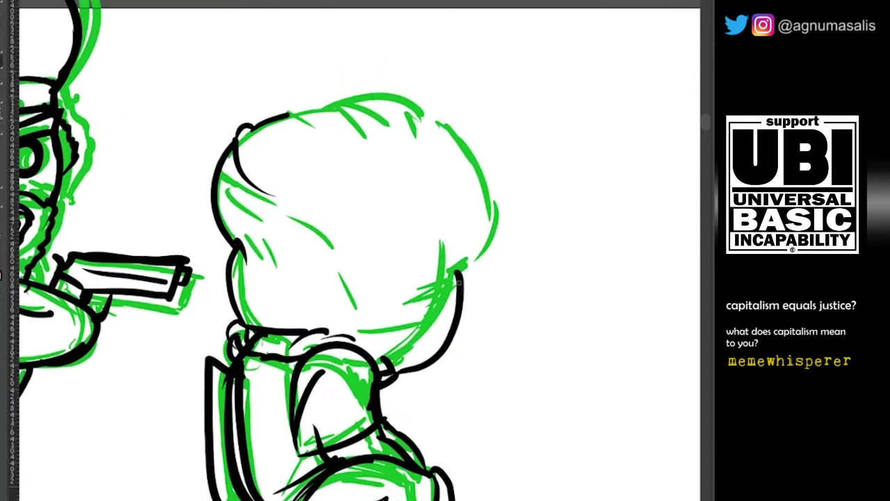
pyautogui.moveTo(461, 281)
pyautogui.mouseDown()
pyautogui.moveTo(511, 232)
pyautogui.moveTo(446, 112)
pyautogui.mouseUp()
pyautogui.moveTo(251, 129)
pyautogui.mouseDown()
pyautogui.moveTo(340, 99)
pyautogui.moveTo(375, 135)
pyautogui.mouseUp()
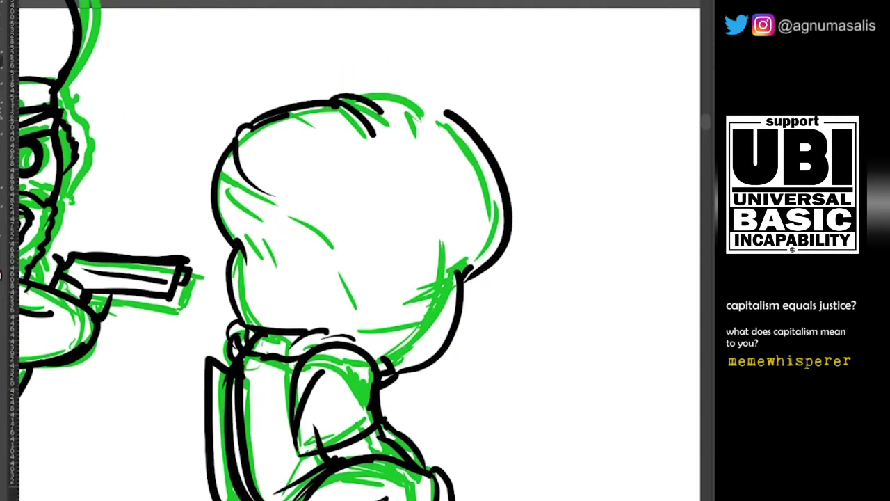
pyautogui.moveTo(369, 99); pyautogui.dragTo(481, 152)
# Add short crease strokes at the back of the seated figure's head, at the brow and at the chin
pyautogui.moveTo(270, 245); pyautogui.dragTo(279, 270)
pyautogui.moveTo(462, 308); pyautogui.dragTo(514, 215)
pyautogui.moveTo(452, 266); pyautogui.dragTo(409, 292)
pyautogui.moveTo(417, 343); pyautogui.dragTo(433, 358)
pyautogui.scroll(-3, 436, 358)
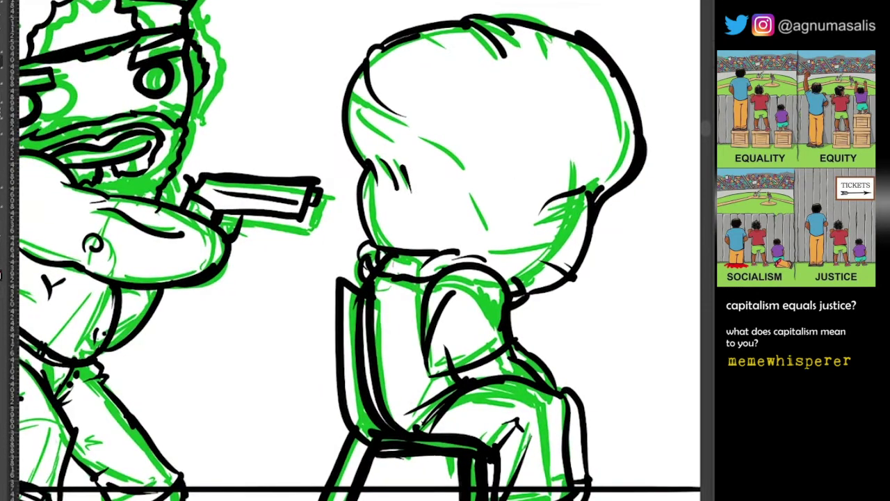
# Shift the inked seated figure and chair together slightly farther from the gunman
pyautogui.scroll(2, 338, 339)
pyautogui.scroll(-1, 338, 338)
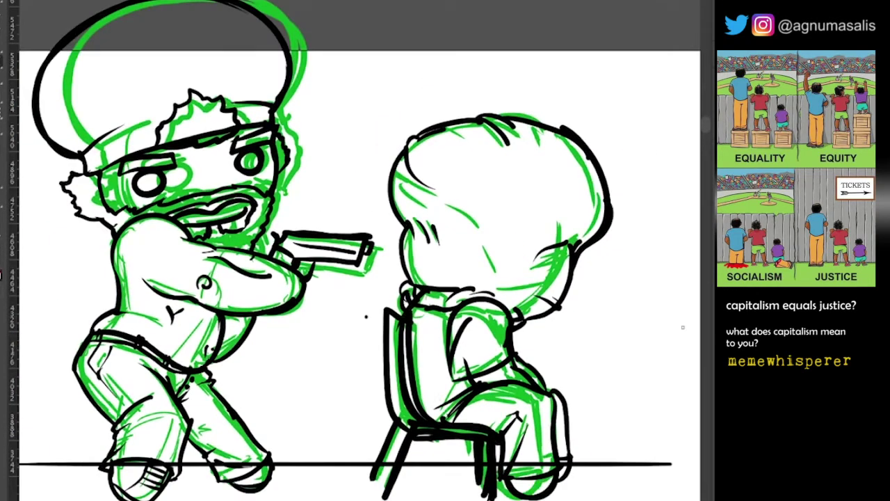
pyautogui.scroll(-1, 417, 390)
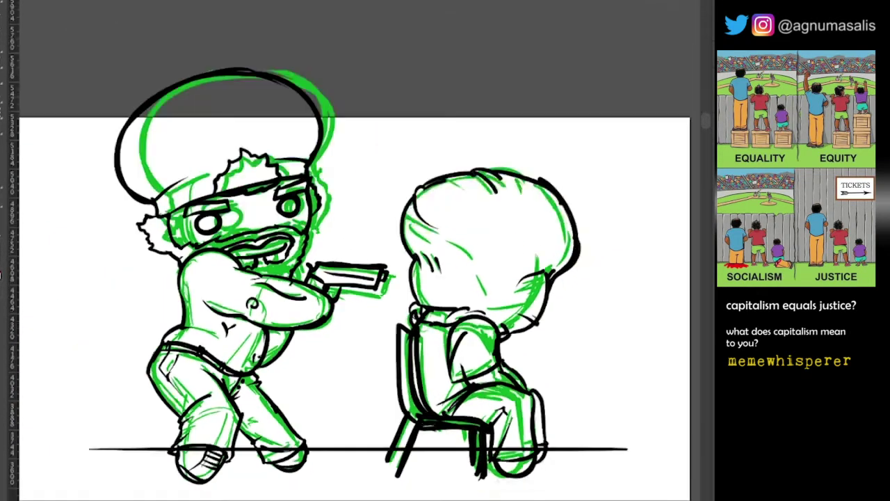
pyautogui.hotkey('ctrl', 't')
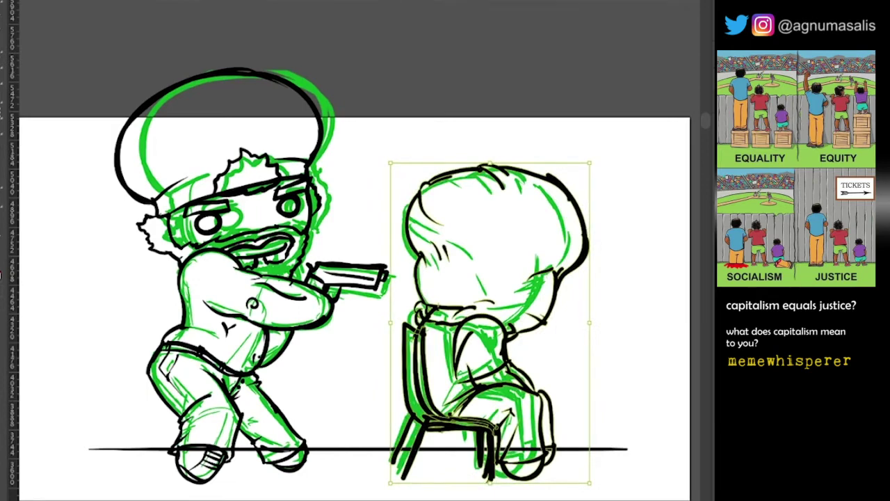
pyautogui.hotkey('ctrl', '+')
pyautogui.press('Return')
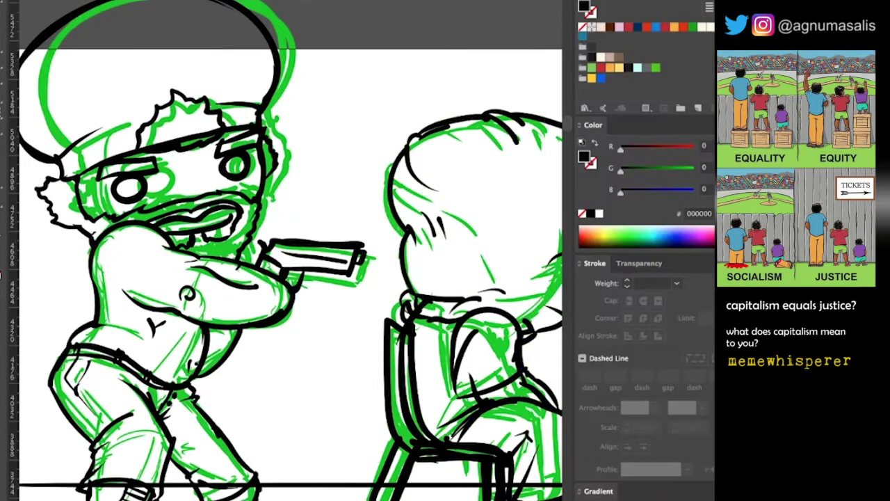
pyautogui.moveTo(348, 278); pyautogui.dragTo(363, 277)
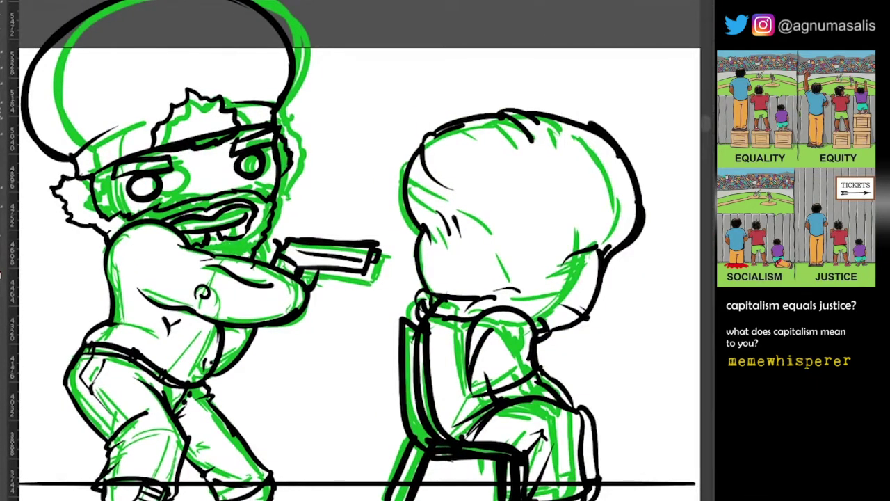
# Hide the green sketch and select the loose crease strokes on the seated figure's head and neck
pyautogui.hotkey('ctrl', ',')
pyautogui.hotkey('ctrl', '-')
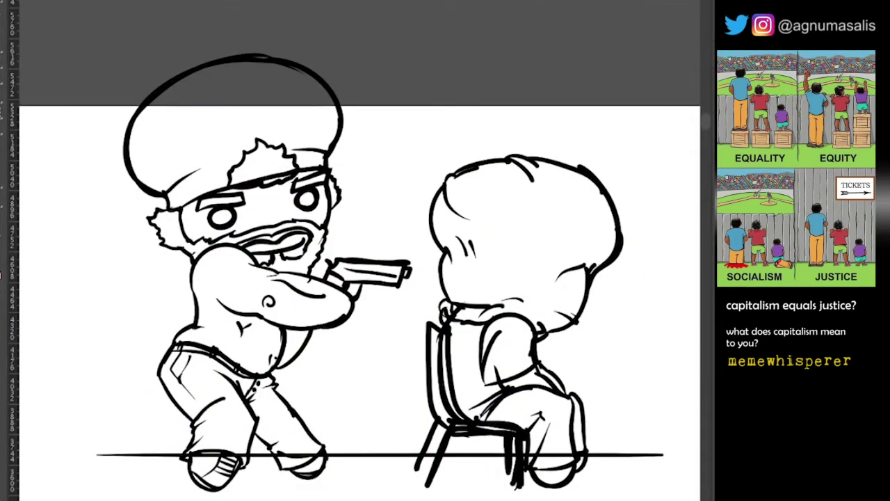
pyautogui.moveTo(418, 279); pyautogui.dragTo(327, 274)
pyautogui.moveTo(376, 233); pyautogui.dragTo(381, 249)
pyautogui.moveTo(367, 236); pyautogui.dragTo(371, 249)
pyautogui.hotkey('ctrl', 't')
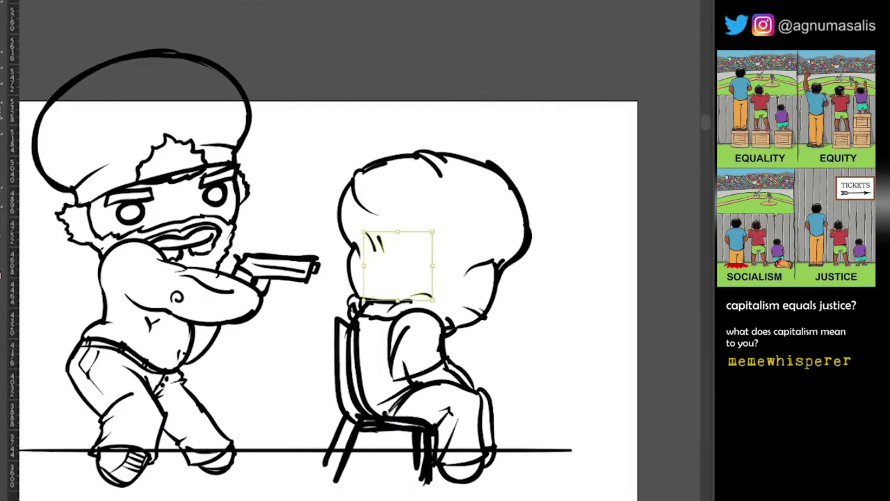
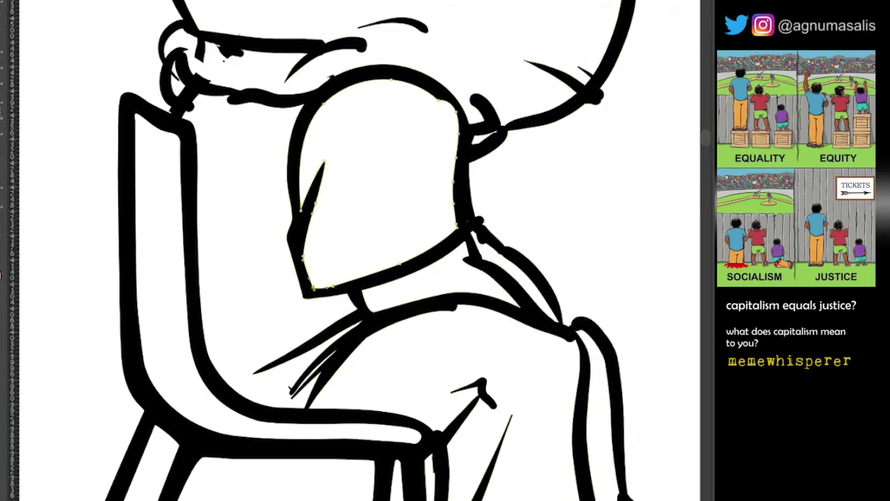
# Clean up the seated figure's upper head outline, smoothing its bumps and tapering the front hair crease to a point
pyautogui.scroll(3, 400, 250)
pyautogui.hscroll(-3, 400, 250)
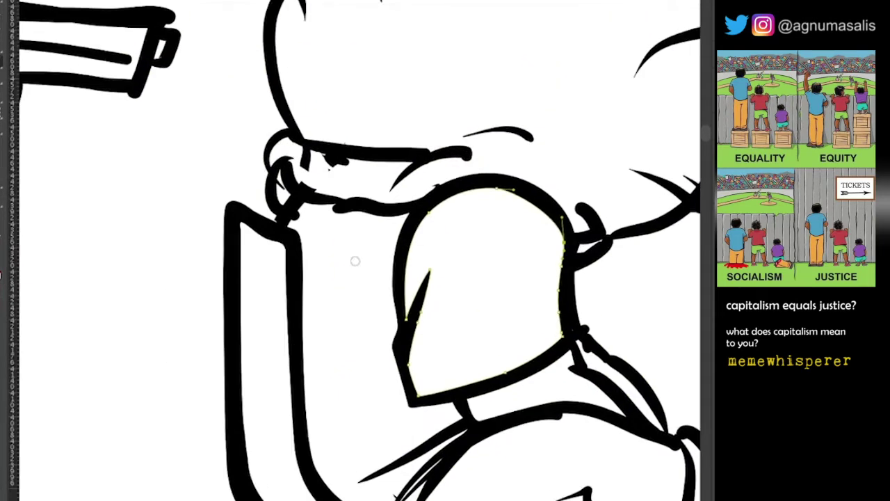
pyautogui.scroll(3, 318, 273)
pyautogui.hscroll(-1, 318, 272)
pyautogui.scroll(8, 299, 273)
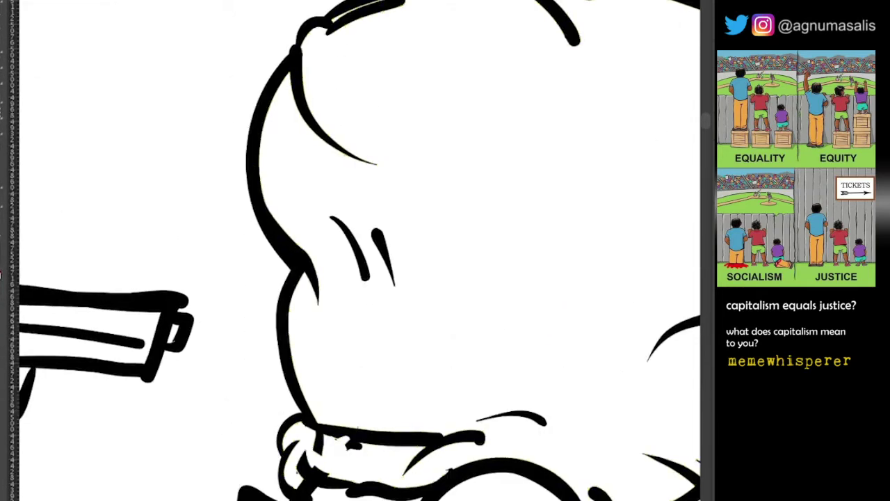
pyautogui.scroll(5, 358, 250)
pyautogui.hscroll(2, 358, 250)
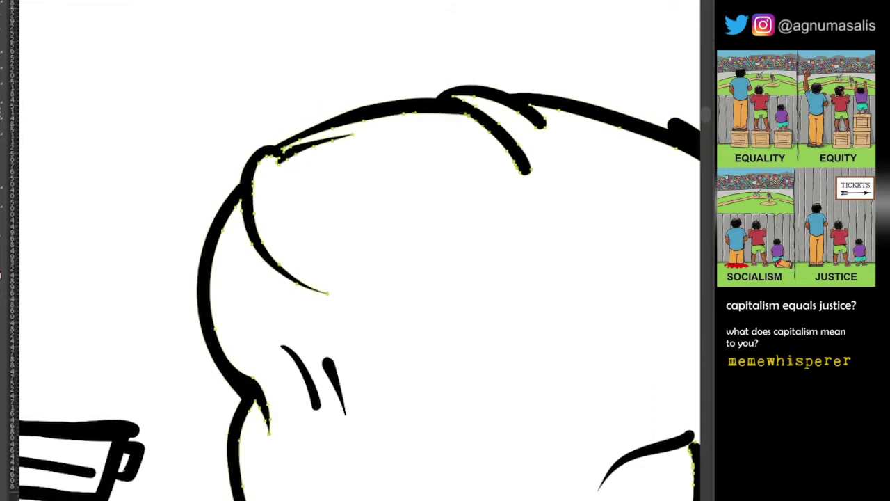
pyautogui.scroll(-1, 358, 250)
pyautogui.hscroll(2, 359, 251)
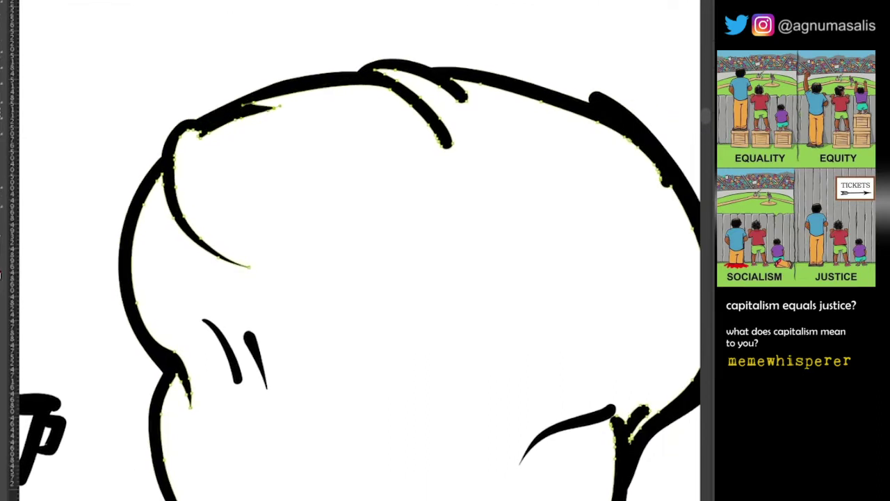
pyautogui.scroll(-2, 358, 251)
pyautogui.hscroll(2, 358, 251)
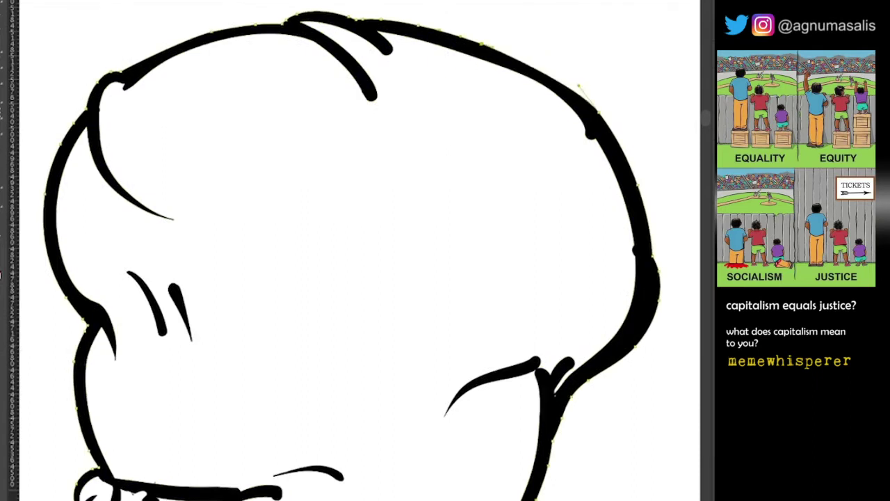
pyautogui.moveTo(388, 49); pyautogui.dragTo(407, 83)
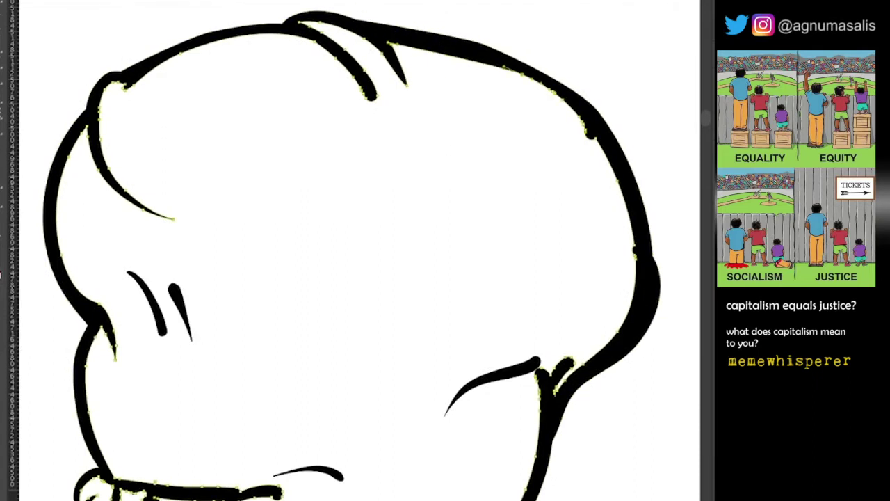
pyautogui.moveTo(487, 62); pyautogui.dragTo(557, 90)
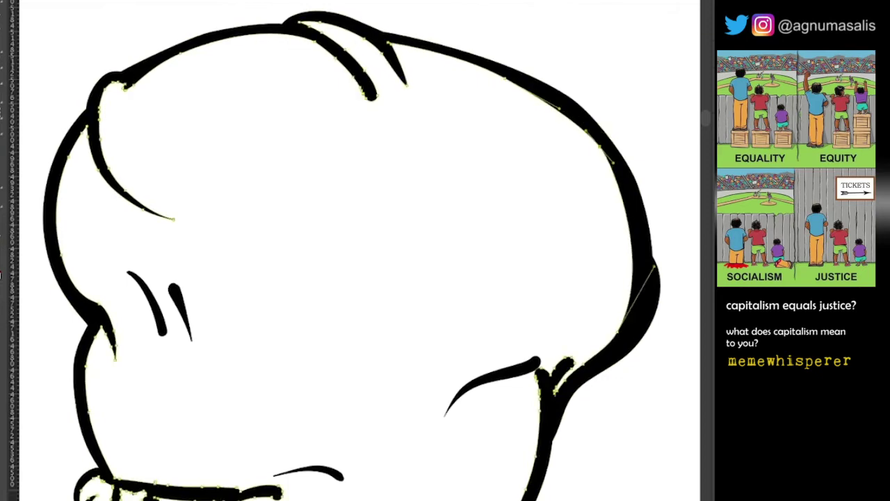
# Join the brow crease to the seated figure's face outline and taper the short spur beside it
pyautogui.scroll(-3, 355, 250)
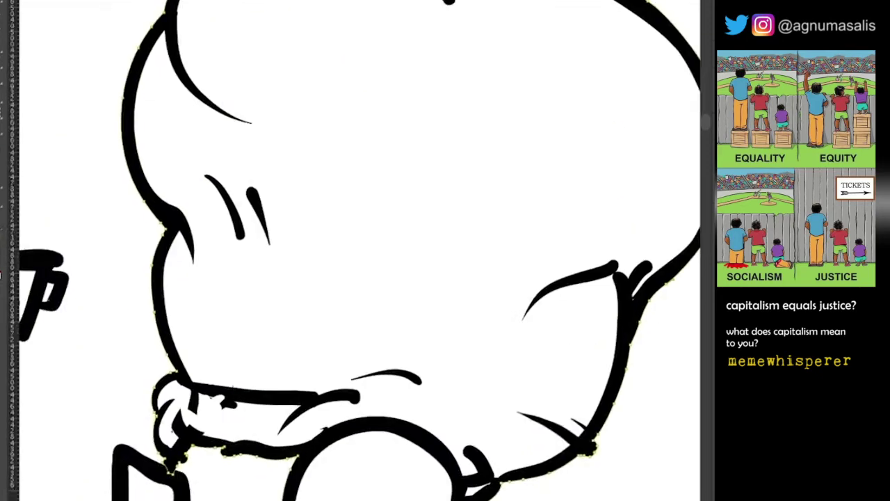
pyautogui.moveTo(530, 295); pyautogui.dragTo(538, 232)
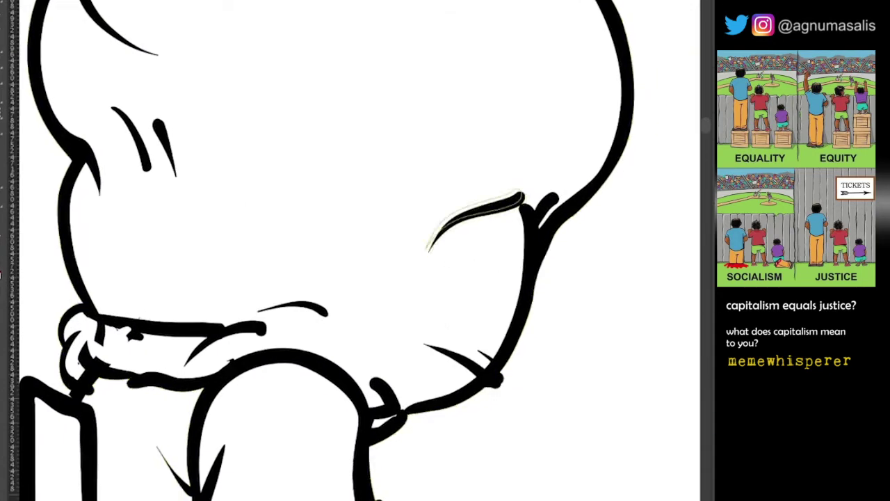
pyautogui.scroll(-3, 347, 251)
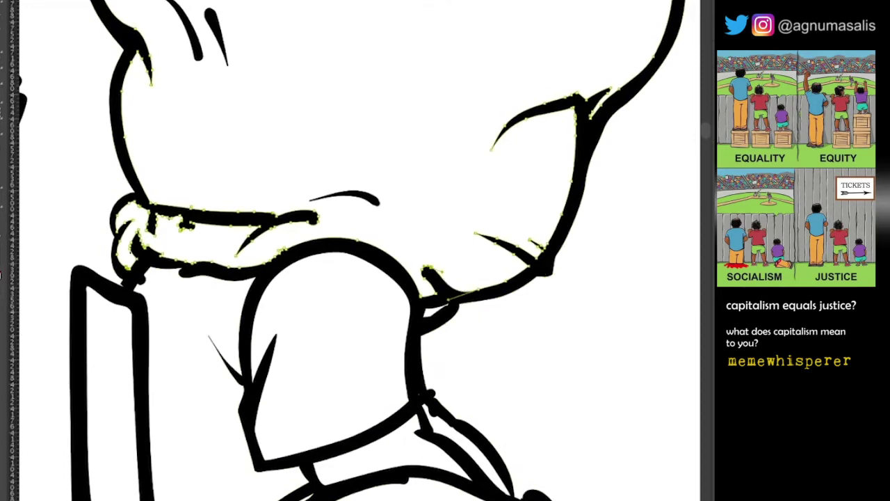
# Blend the nape line smoothly into the back of the head and taper its front end above the collar
pyautogui.scroll(3, 433, 312)
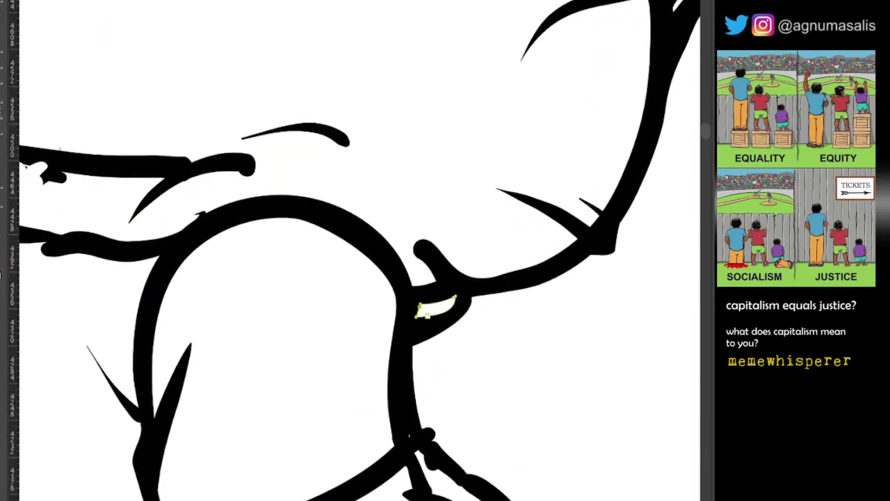
pyautogui.hscroll(-3, 348, 251)
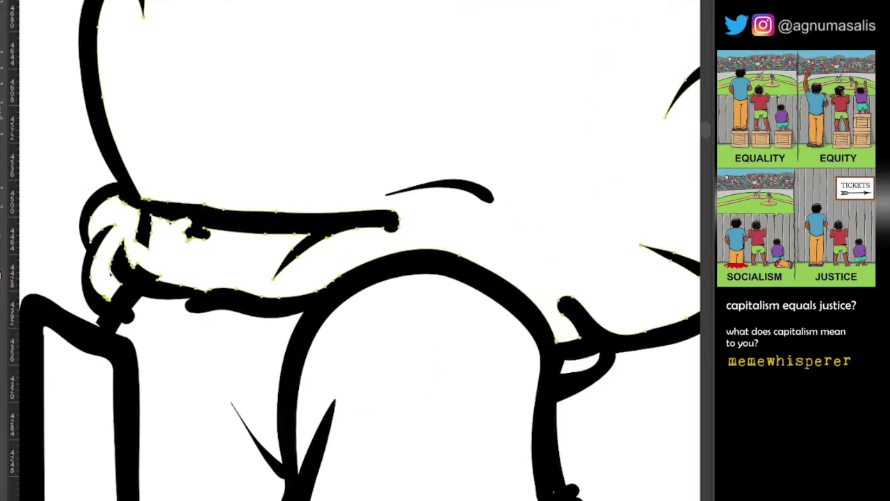
pyautogui.hscroll(-3, 347, 250)
pyautogui.scroll(1, 347, 251)
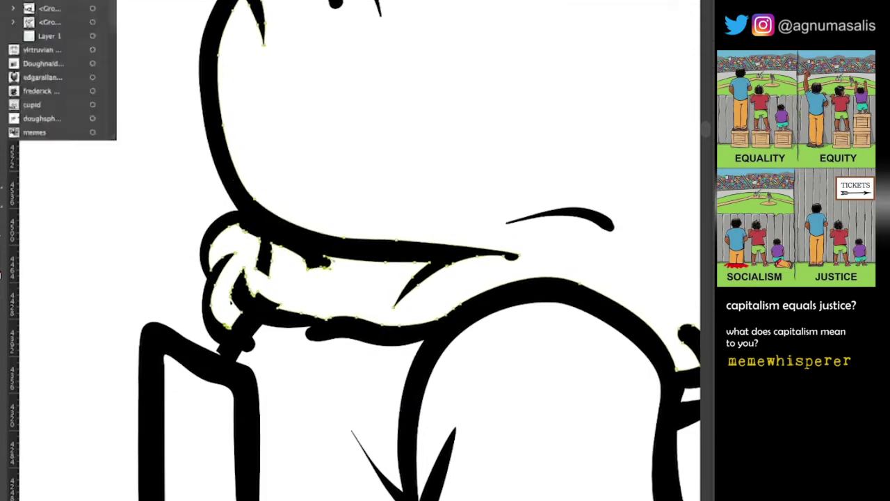
pyautogui.hscroll(-3, 347, 251)
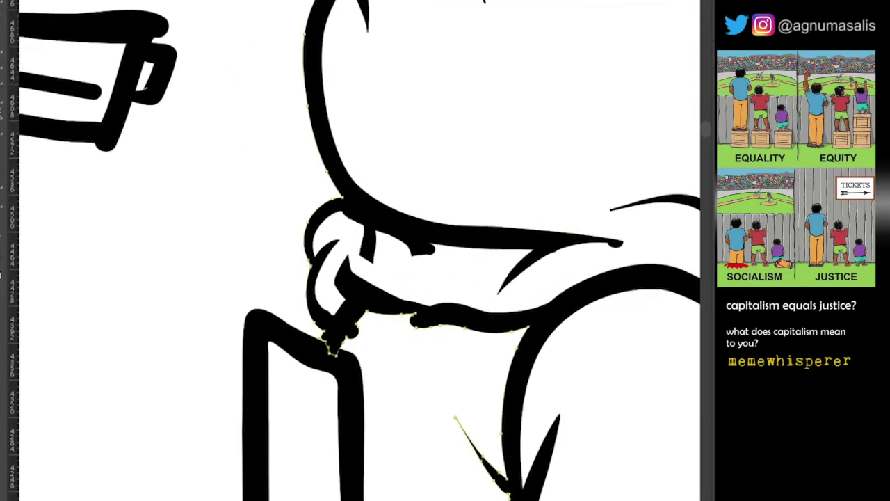
pyautogui.scroll(-5, 348, 251)
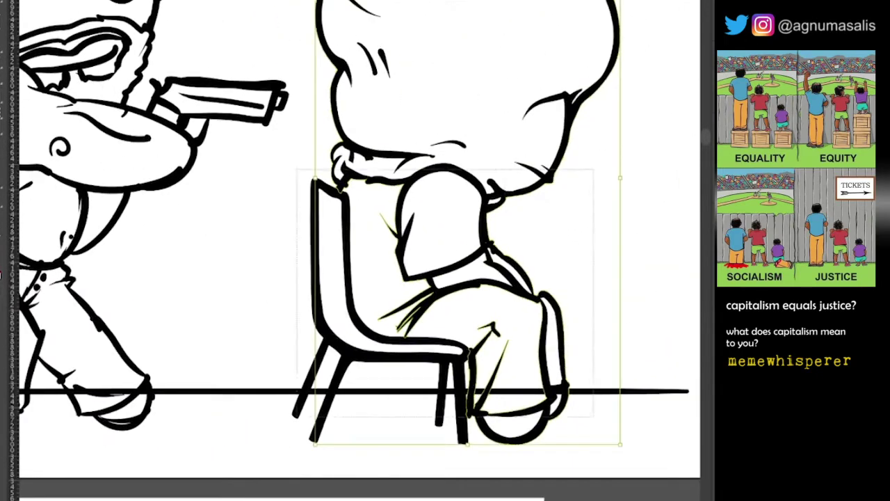
pyautogui.scroll(5, 347, 180)
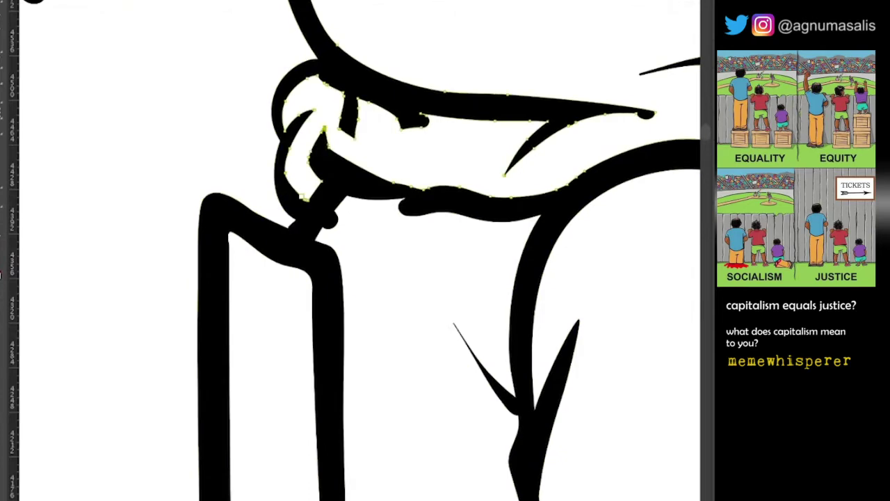
# Remove the ragged bumps around the knot at the seated figure's nape and smooth its strokes into the collar
pyautogui.click(343, 347)
pyautogui.click(452, 104)
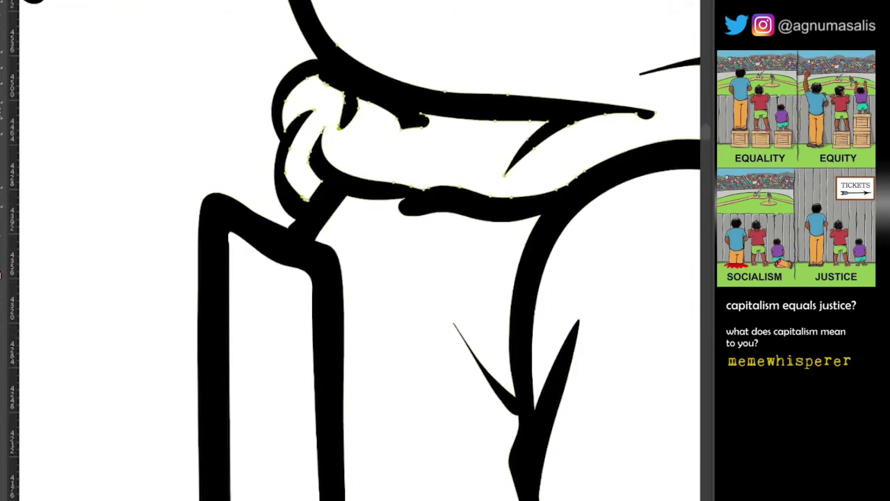
pyautogui.moveTo(445, 250); pyautogui.dragTo(202, 376)
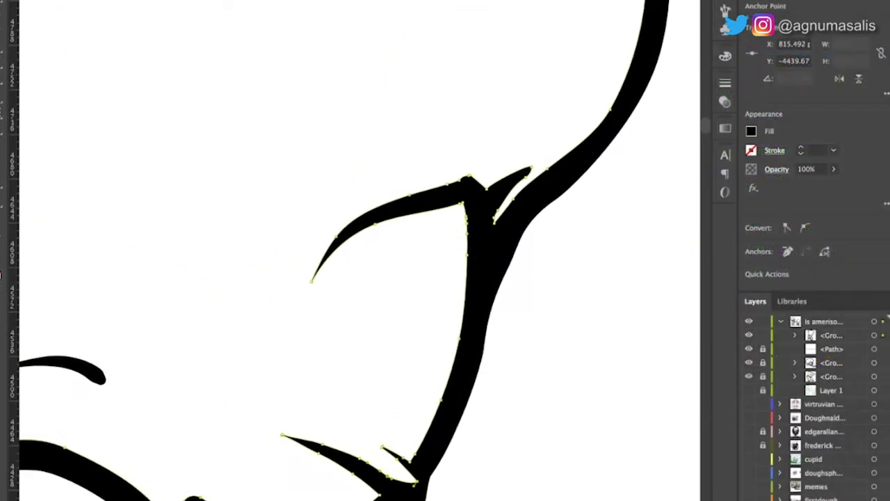
pyautogui.hotkey('ctrl', '-')
pyautogui.scroll(-10, 354, 250)
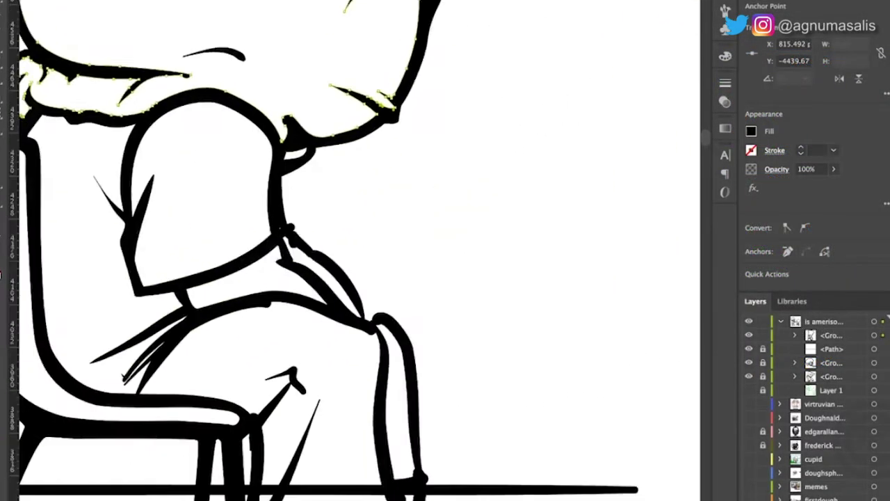
# Remove the ragged bumps between the chair leg and the seated figure's shoe, and simplify the curve of the shoe's sole
pyautogui.hotkey('ctrl', '=')
pyautogui.scroll(-5, 354, 250)
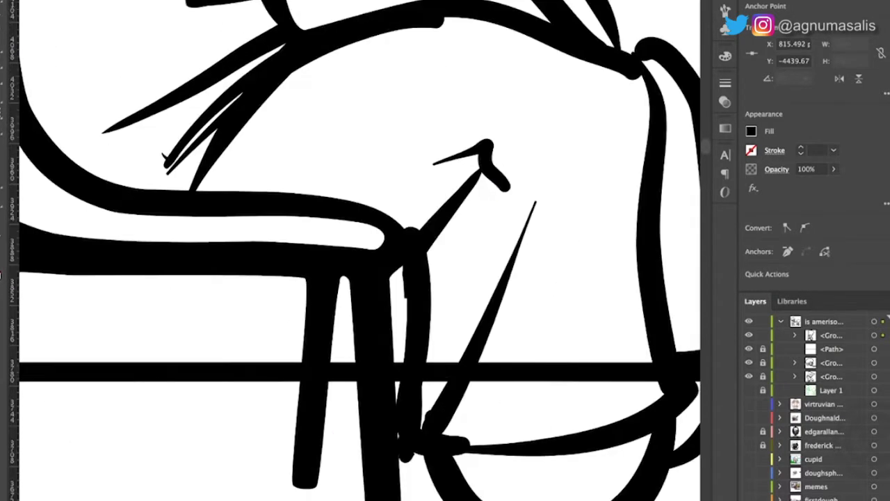
pyautogui.click(390, 337)
pyautogui.click(322, 339)
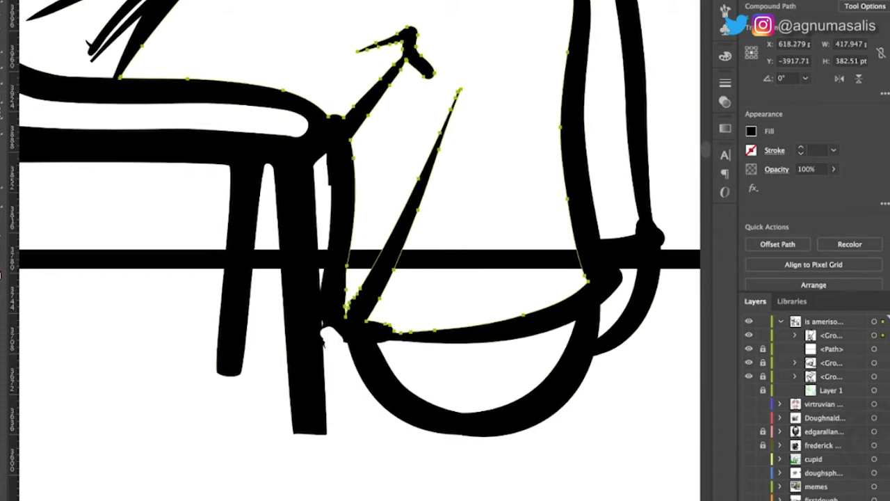
pyautogui.moveTo(322, 336); pyautogui.dragTo(326, 328)
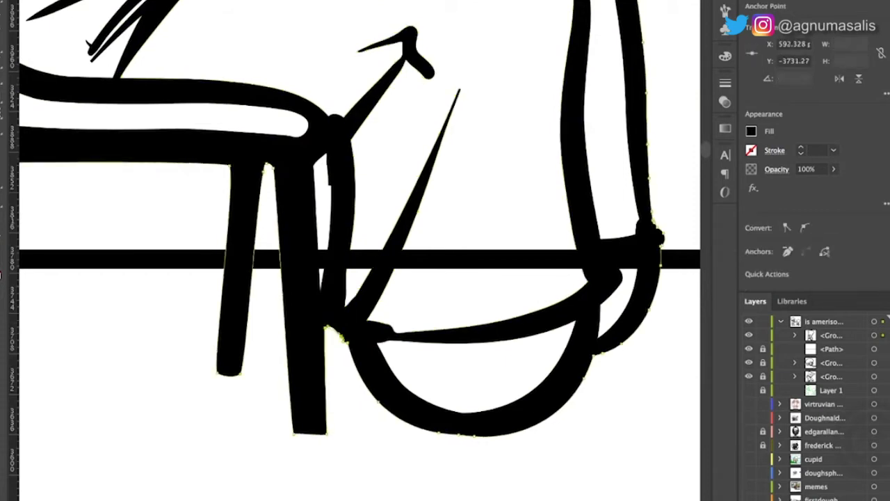
pyautogui.click(501, 433)
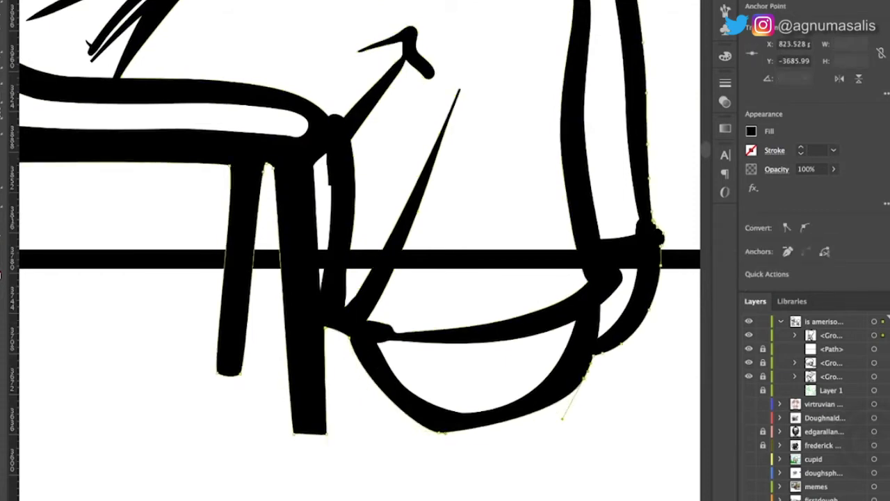
# Smooth the upper edge of the seated figure's trouser hem and the bump where the leg meets the chair seat
pyautogui.click(400, 332)
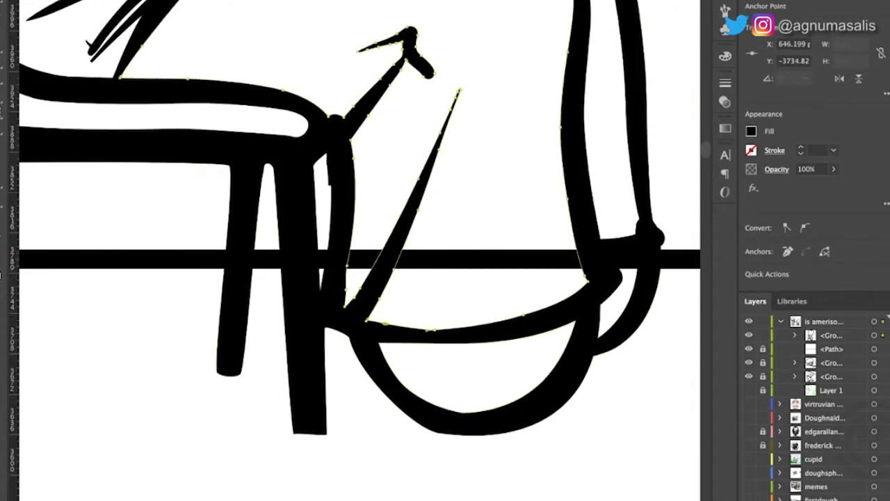
pyautogui.click(569, 174)
pyautogui.scroll(3, 359, 250)
pyautogui.hscroll(-3, 360, 251)
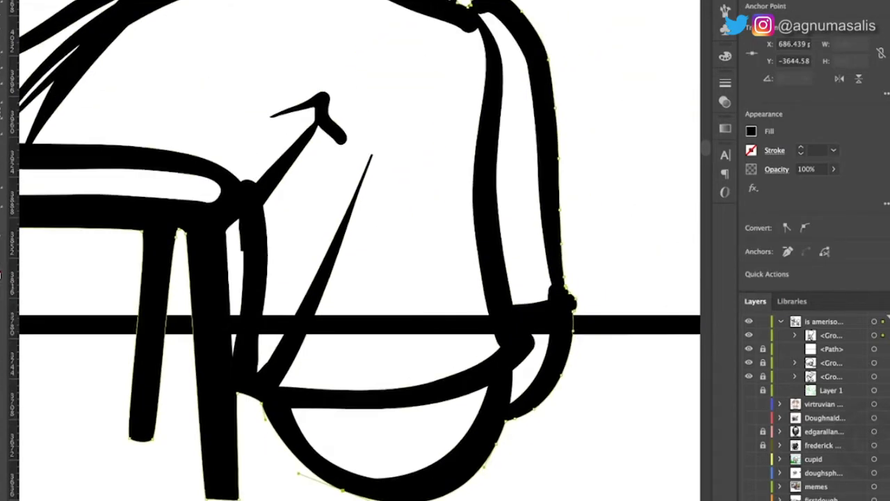
pyautogui.scroll(3, 355, 250)
pyautogui.hscroll(-3, 355, 250)
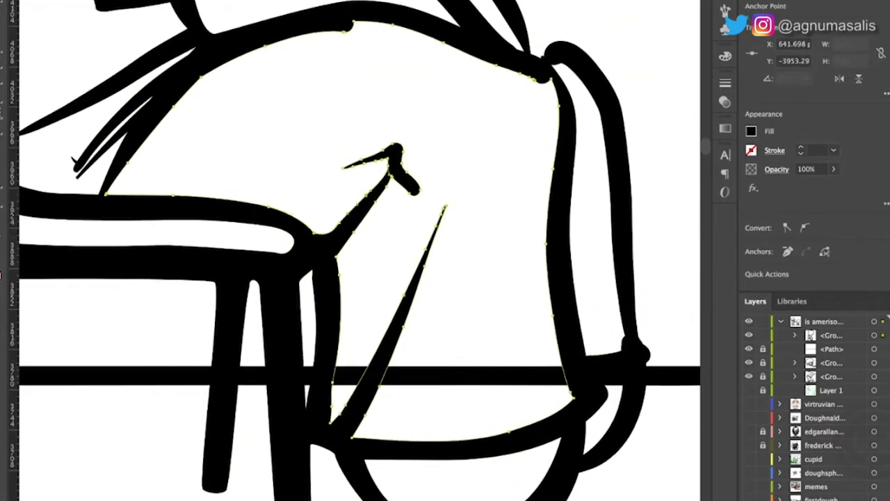
# Taper the blunt tail of the crease behind the knee and smooth the inner edges of both shoe outlines
pyautogui.scroll(-3, 355, 251)
pyautogui.click(432, 412)
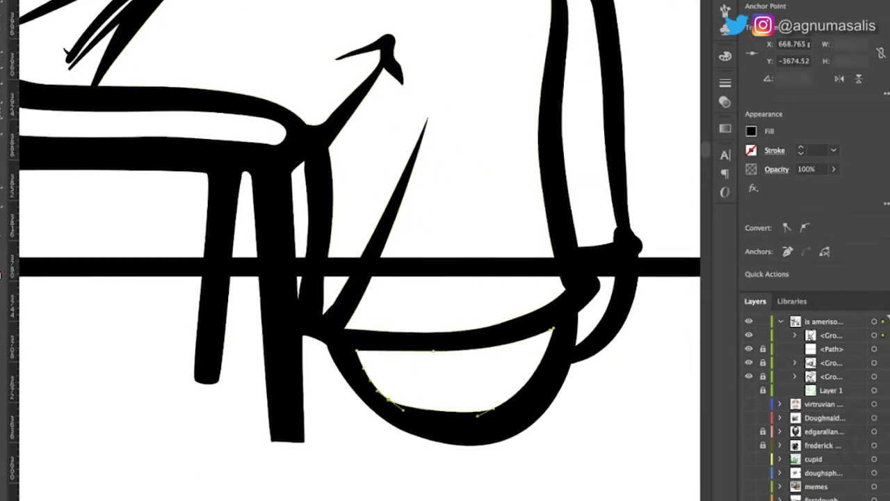
pyautogui.click(584, 299)
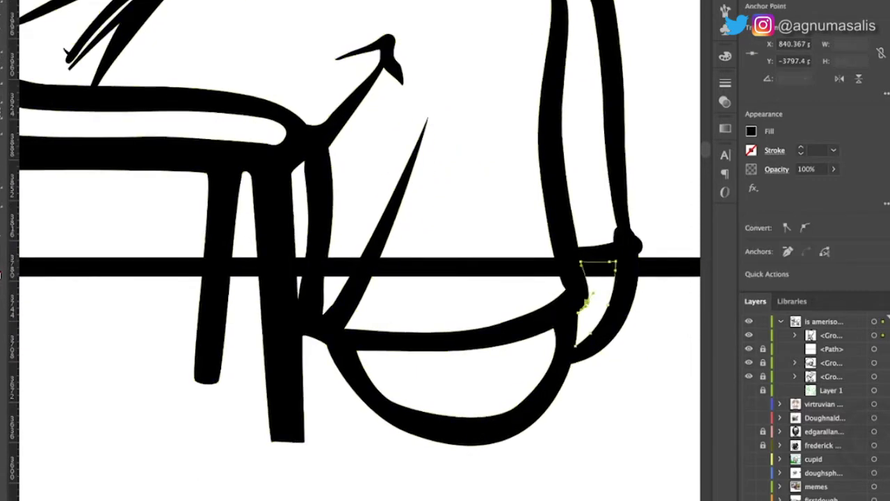
# Smooth the seated figure's shin and knee outlines and remove the bump along the underside of the thigh line
pyautogui.scroll(3, 355, 251)
pyautogui.hscroll(1, 355, 250)
pyautogui.click(556, 195)
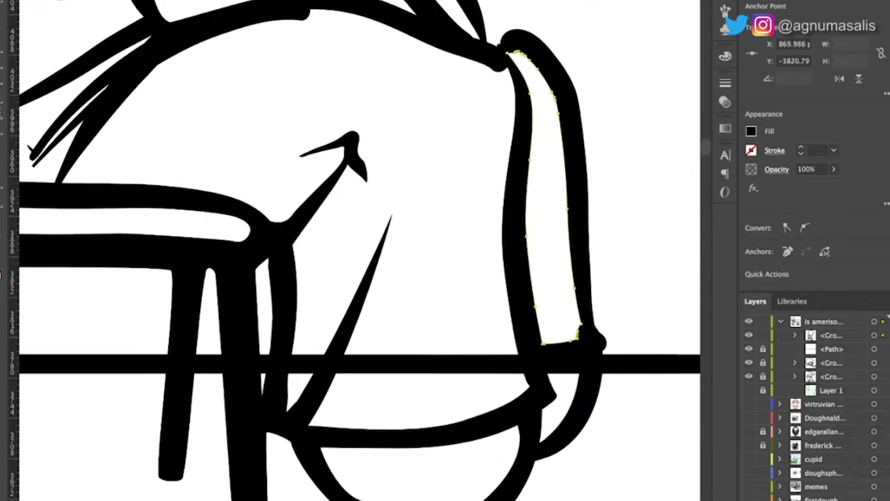
pyautogui.scroll(3, 355, 251)
pyautogui.click(595, 313)
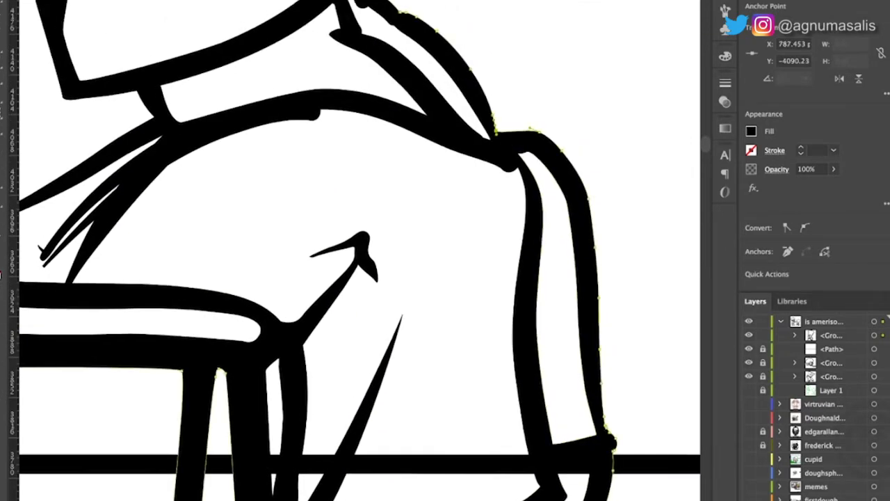
pyautogui.click(527, 278)
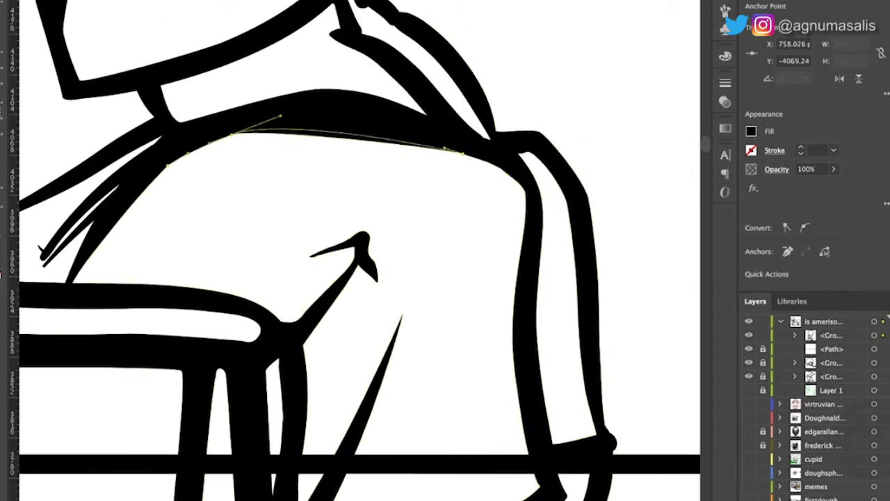
# Clean up the ragged crease tips at the seated figure's lower back, tapering them to points above the chair seat
pyautogui.hscroll(-5, 355, 251)
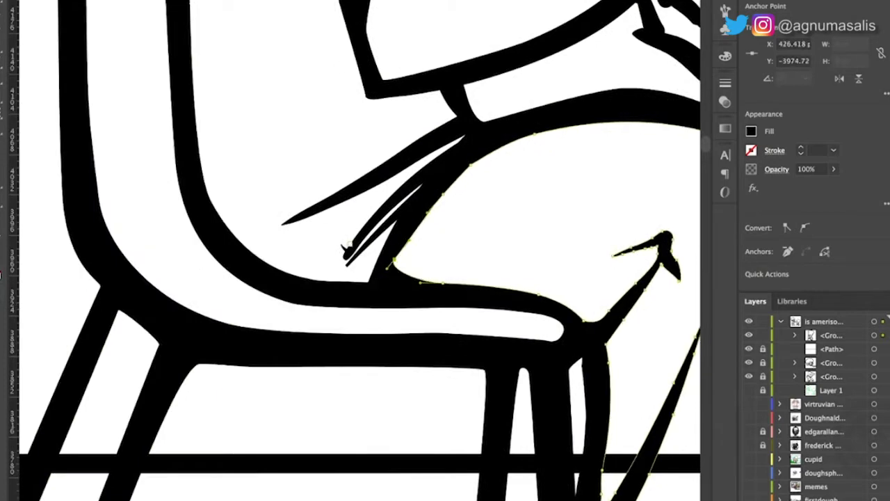
pyautogui.click(346, 248)
pyautogui.scroll(1, 354, 250)
pyautogui.hscroll(1, 355, 250)
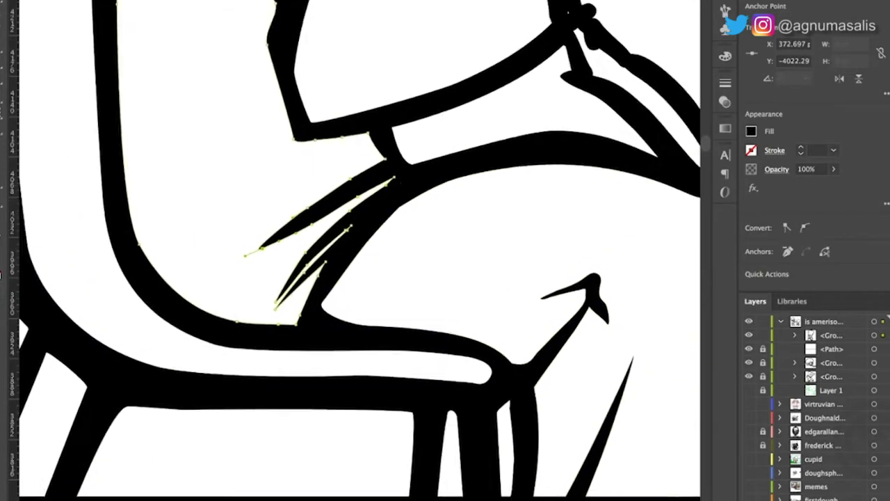
# Remove the knobs at the seated figure's sleeve corner and smooth the outer forearm outline down to the knee
pyautogui.scroll(2, 355, 250)
pyautogui.hscroll(1, 354, 251)
pyautogui.scroll(2, 354, 250)
pyautogui.hscroll(1, 355, 250)
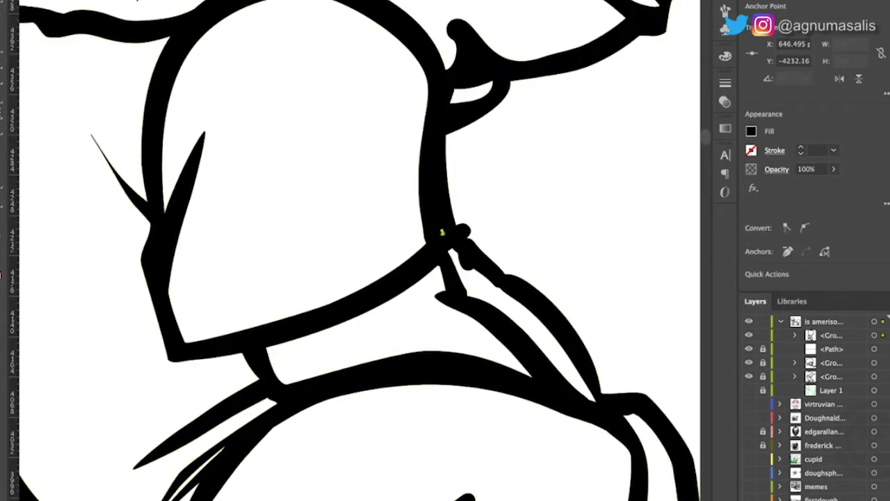
pyautogui.click(465, 233)
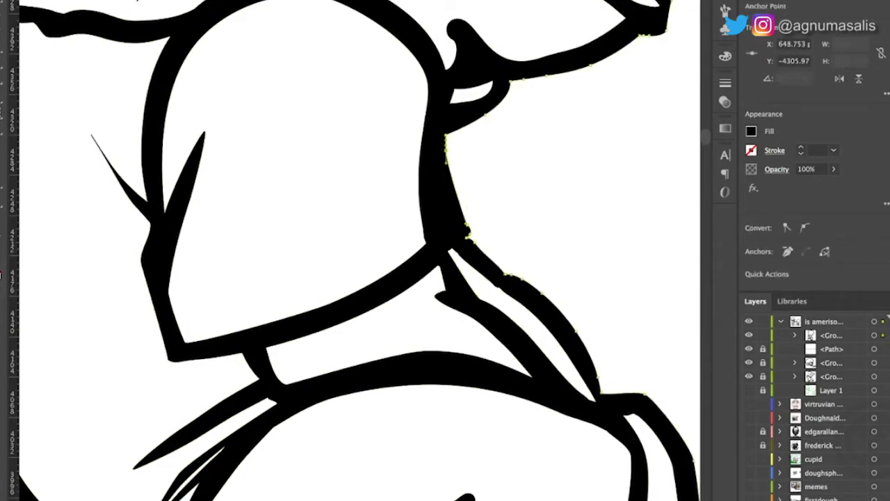
pyautogui.hscroll(1, 354, 250)
pyautogui.scroll(1, 354, 250)
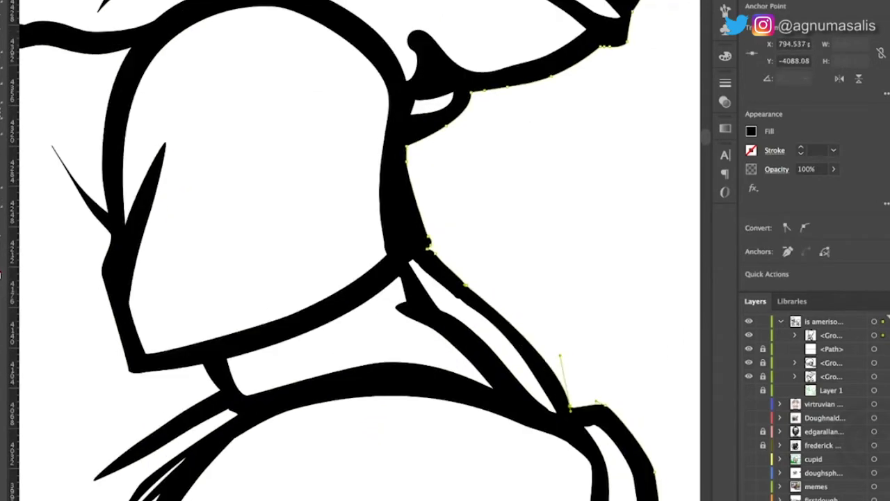
# Deselect the finished seated figure's group and make the gunman's line art available for editing
pyautogui.scroll(-6, 355, 251)
pyautogui.scroll(2, 354, 250)
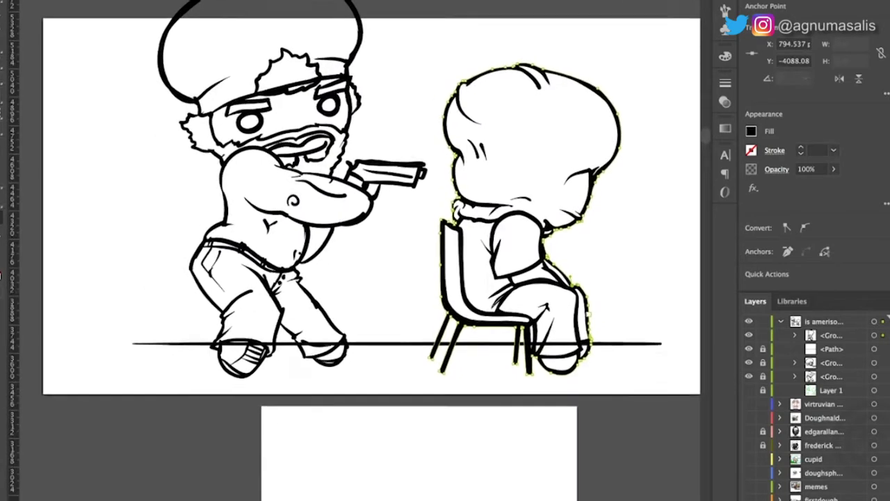
pyautogui.scroll(1, 355, 250)
pyautogui.click(529, 160)
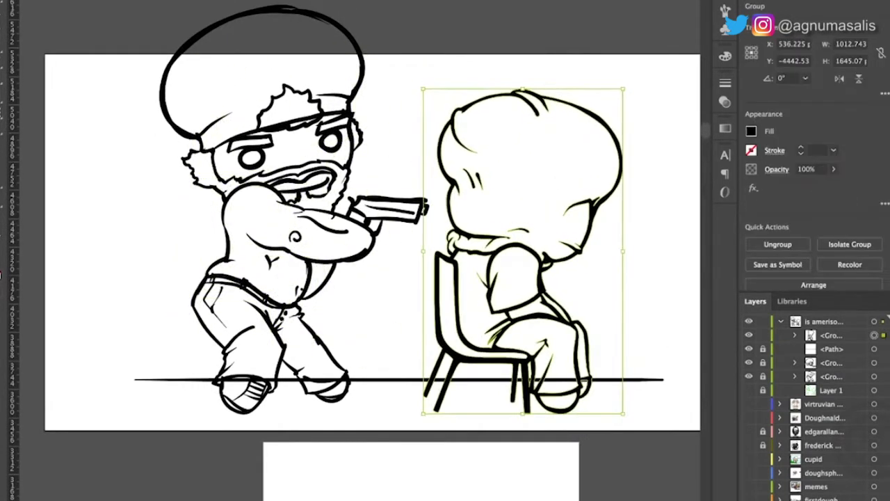
pyautogui.hotkey('shift', 'ctrl', 'a')
pyautogui.scroll(-1, 355, 251)
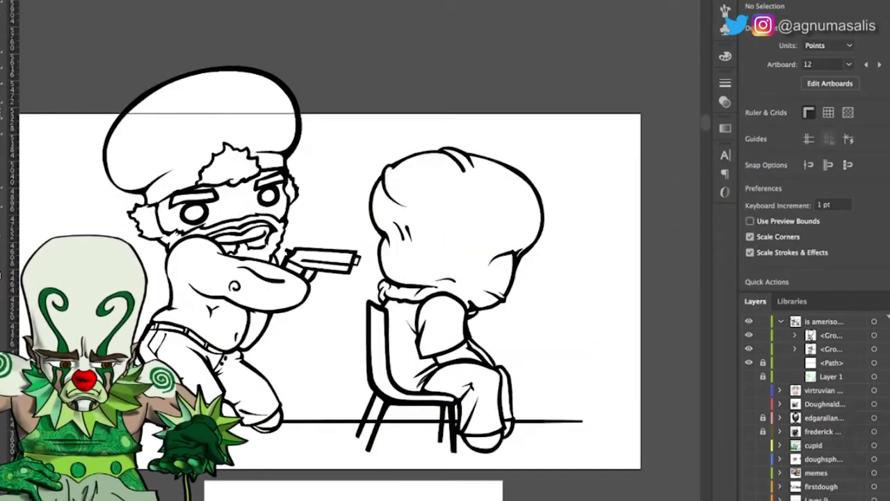
# Reshape the lower edge of the gunman's forearm and smooth its junctions with the belly and the other arm
pyautogui.scroll(6, 306, 271)
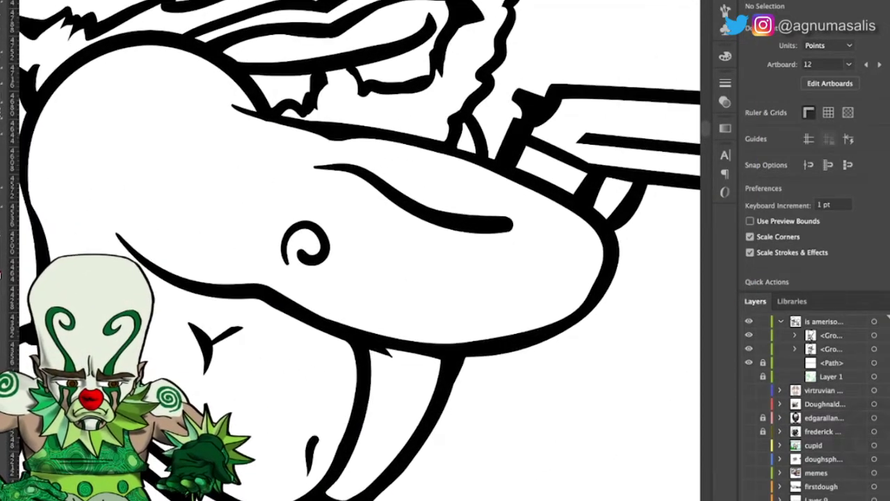
pyautogui.click(445, 316)
pyautogui.moveTo(445, 316); pyautogui.dragTo(556, 327)
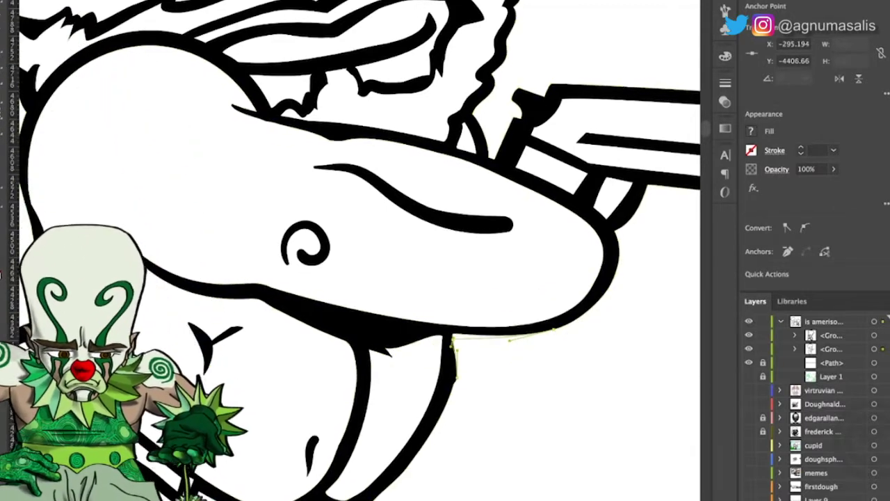
pyautogui.hscroll(-3, 354, 251)
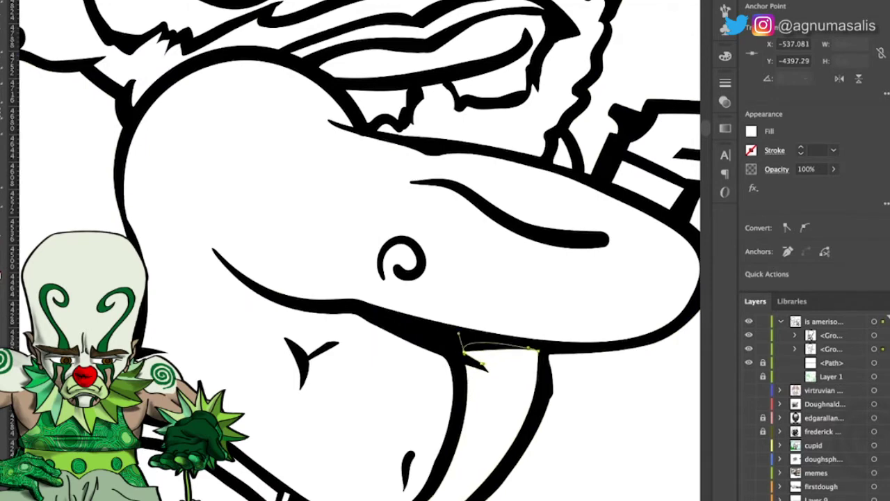
pyautogui.click(549, 362)
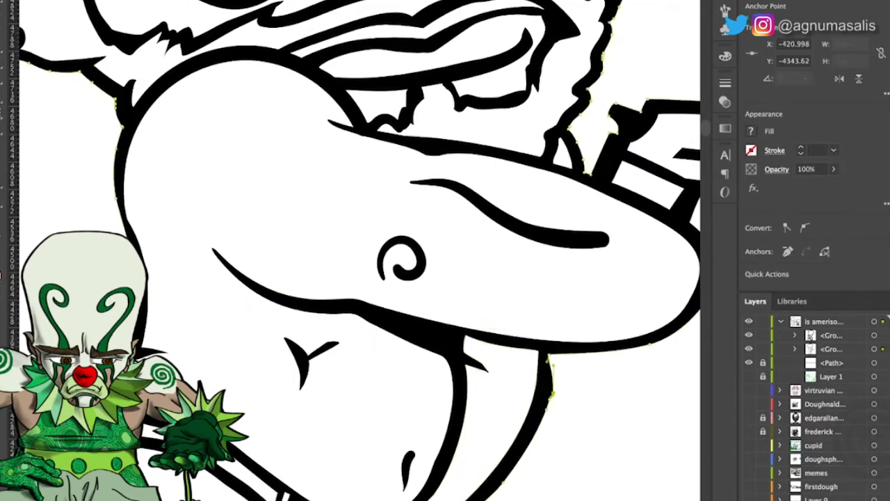
pyautogui.hscroll(-1, 355, 250)
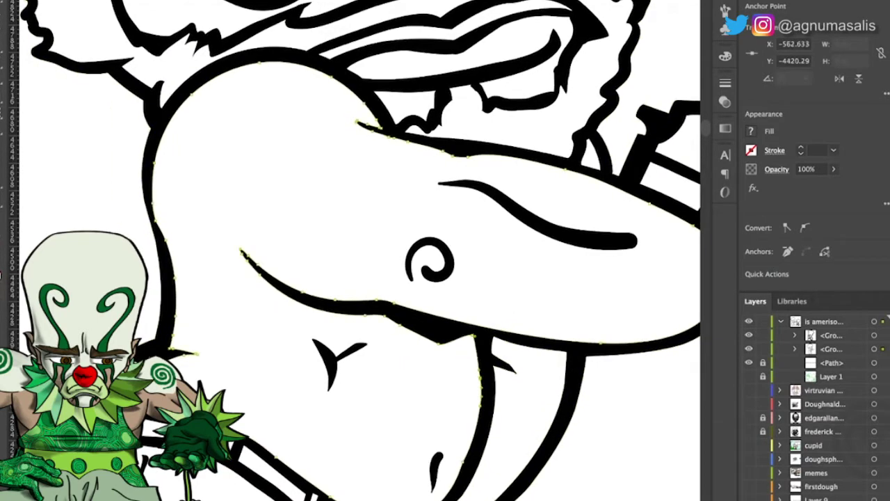
# Shift the muscle crease on the gunman's forearm toward the shoulder and taper its blunt end to a point
pyautogui.scroll(3, 354, 250)
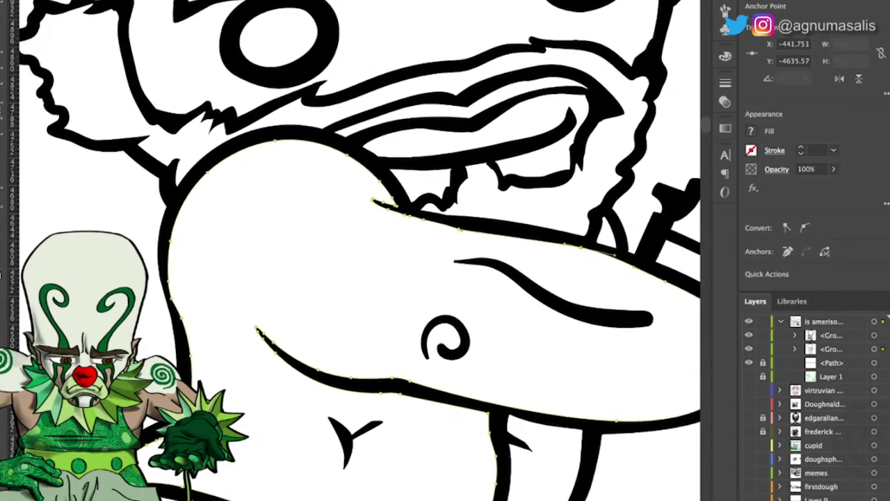
pyautogui.press('v')
pyautogui.hscroll(3, 355, 250)
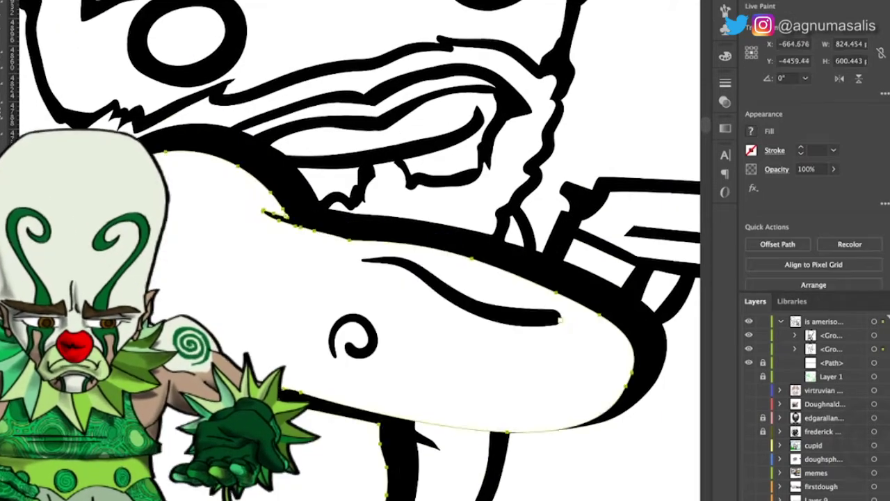
pyautogui.click(452, 292)
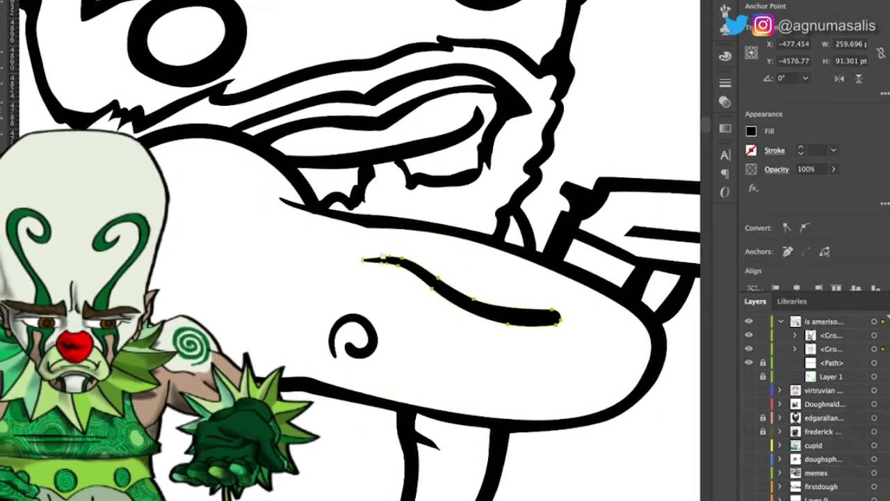
pyautogui.moveTo(452, 292); pyautogui.dragTo(423, 293)
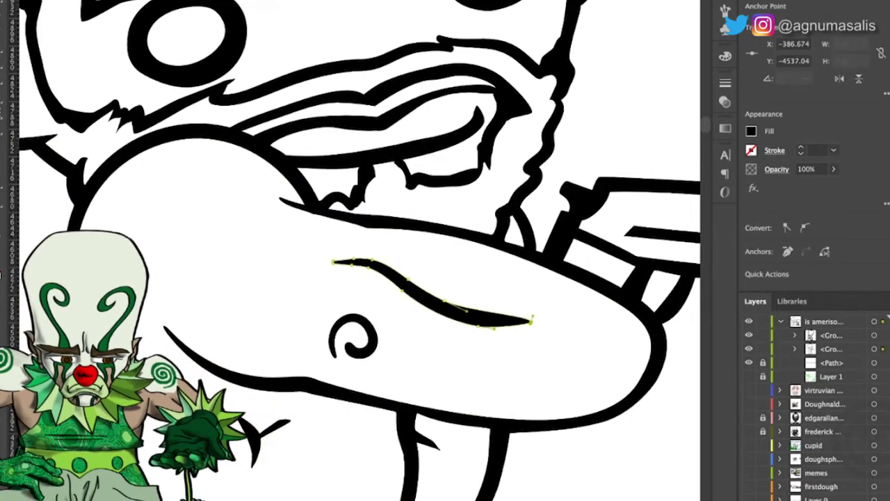
# Trim the pointed stroke end where the gunman's shoulder meets the forearm and smooth the adjoining upper arm outline
pyautogui.click(425, 435)
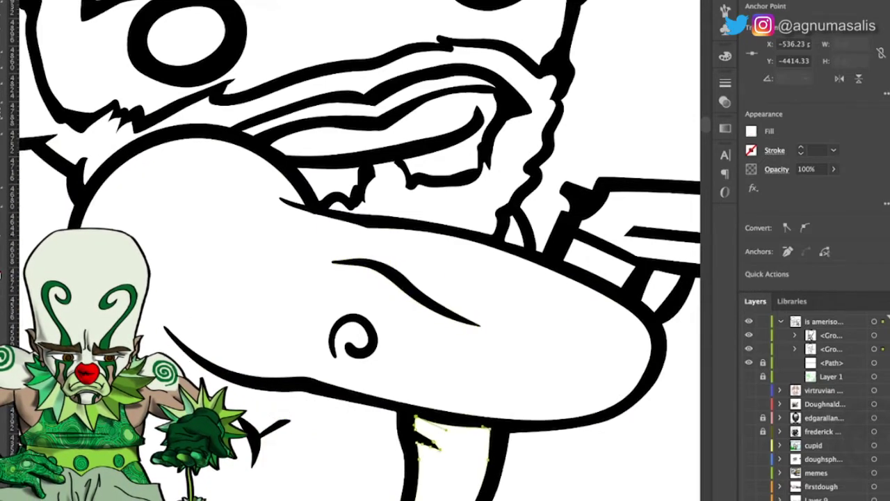
pyautogui.scroll(-3, 355, 251)
pyautogui.hscroll(-3, 355, 250)
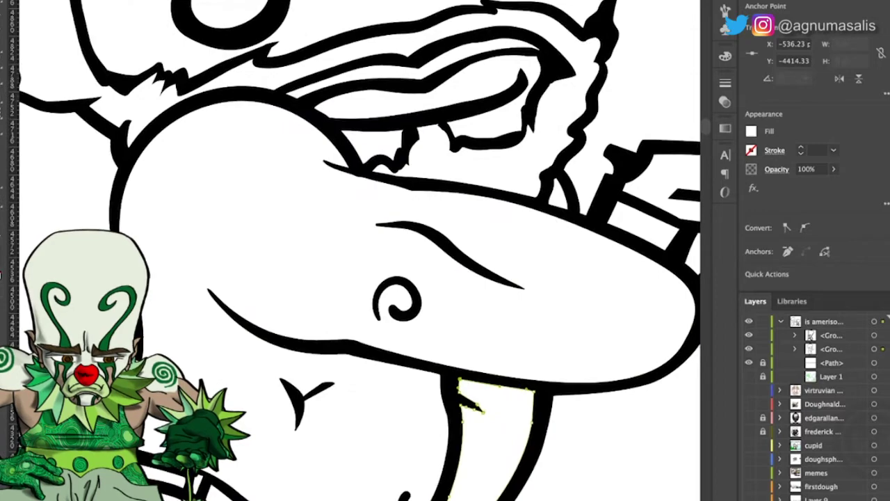
pyautogui.keyDown('shift'); pyautogui.click(361, 174); pyautogui.keyUp('shift')
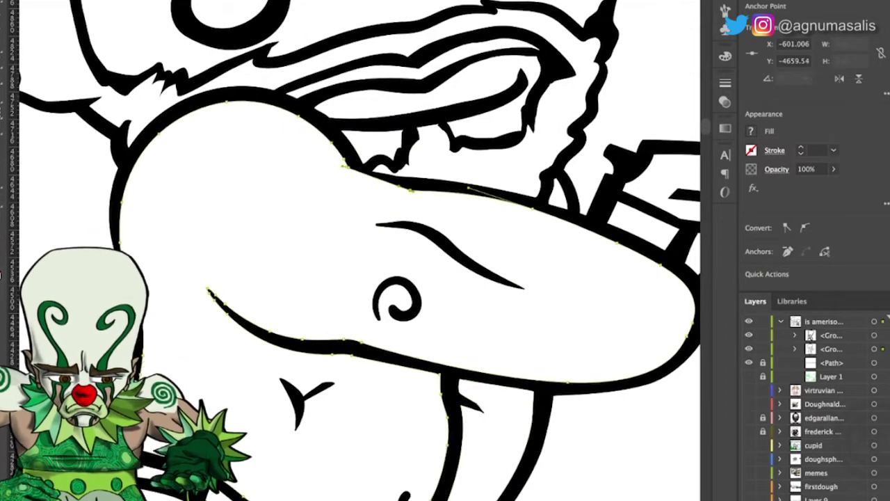
pyautogui.scroll(5, 356, 250)
pyautogui.hscroll(-6, 355, 250)
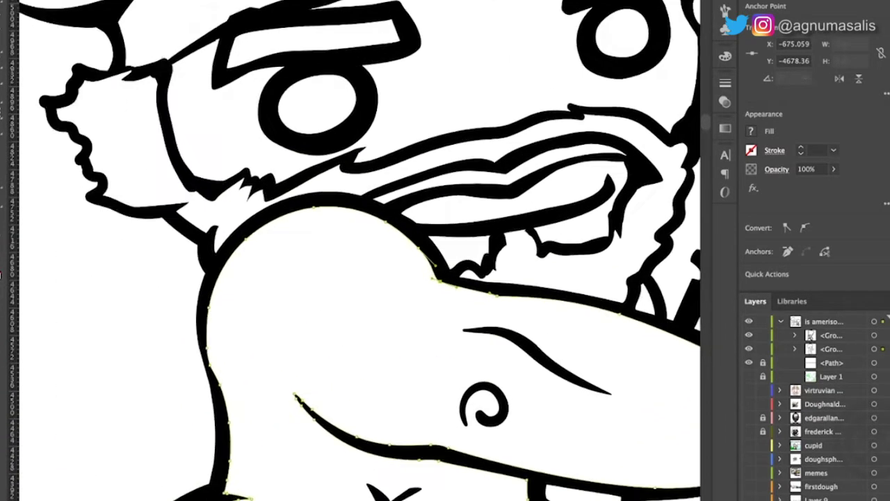
pyautogui.scroll(-2, 436, 285)
pyautogui.scroll(-2, 355, 250)
pyautogui.scroll(2, 355, 250)
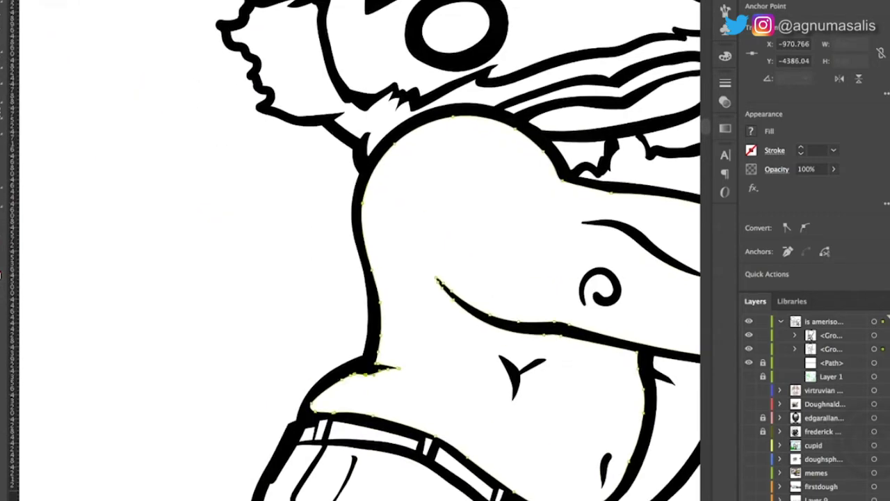
pyautogui.scroll(4, 355, 250)
pyautogui.scroll(-8, 355, 250)
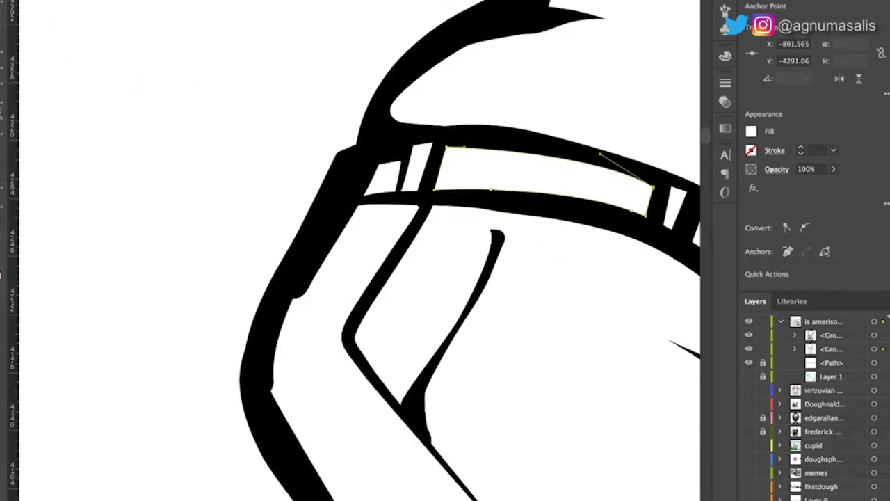
pyautogui.scroll(-2, 355, 251)
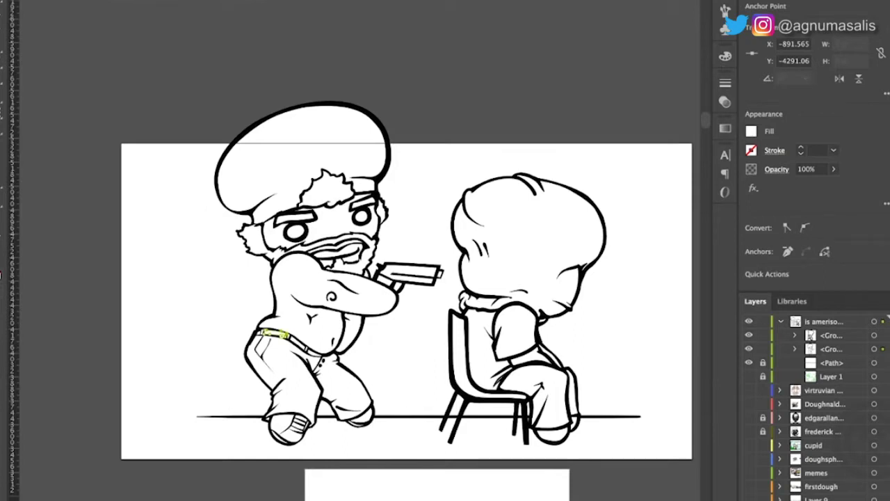
# Paste the reference video still, place it beside the artboard and scale it down to about 3093 by 2319 pt
pyautogui.hotkey('ctrl', 'v')
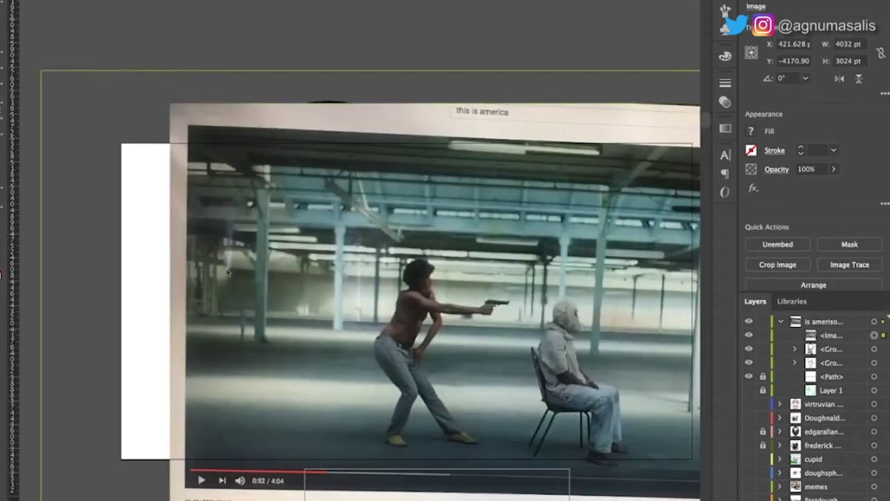
pyautogui.hotkey('ctrl', '-')
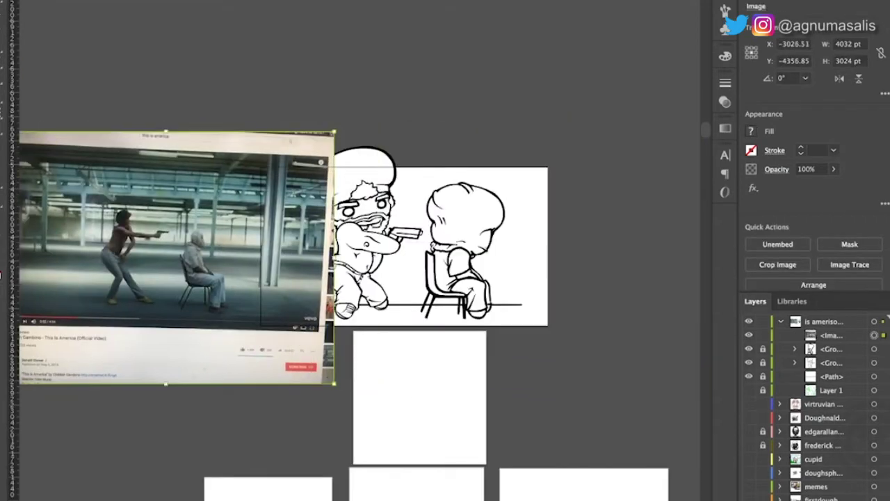
pyautogui.moveTo(19, 131); pyautogui.dragTo(53, 151)
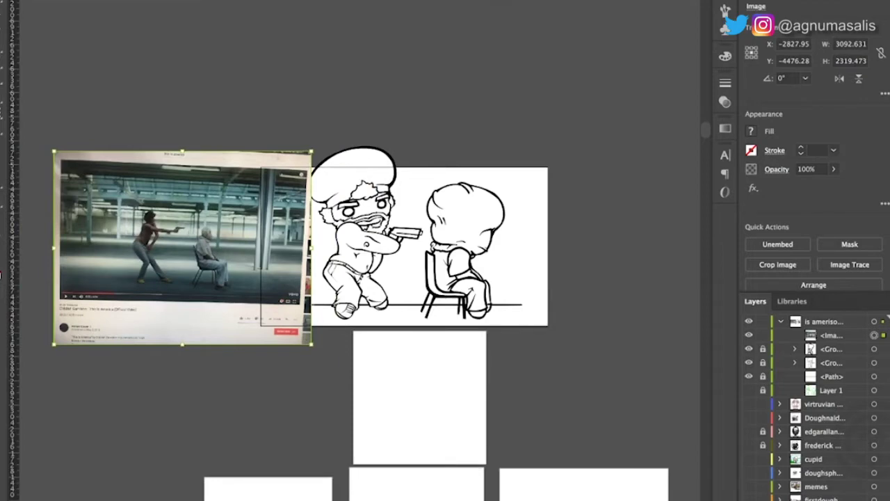
pyautogui.hotkey('ctrl', 'shift', 'a')
# Hide both figures, draw a ceiling beam rectangle about 2037 by 192 pt, and fill it with light teal sampled from the reference photo
pyautogui.hotkey('ctrl', '+')
pyautogui.hotkey('ctrl', '+')
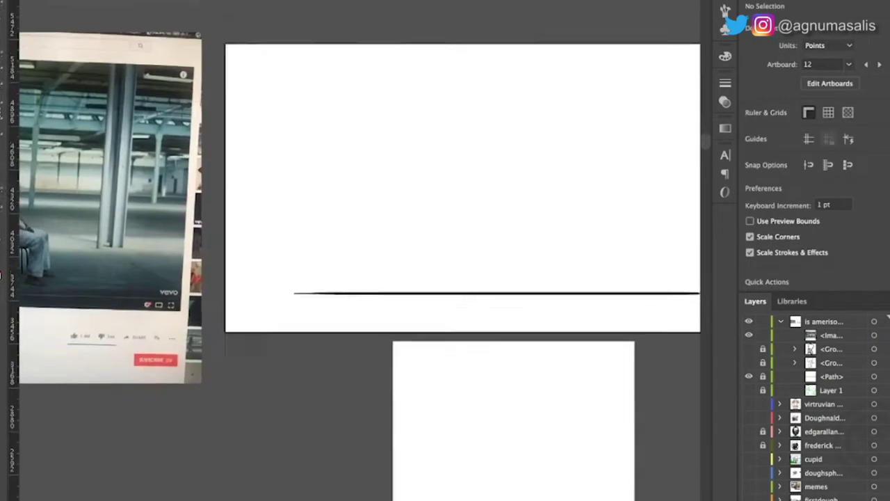
pyautogui.moveTo(413, 204)
pyautogui.mouseDown()
pyautogui.moveTo(577, 194)
pyautogui.moveTo(644, 226)
pyautogui.mouseUp()
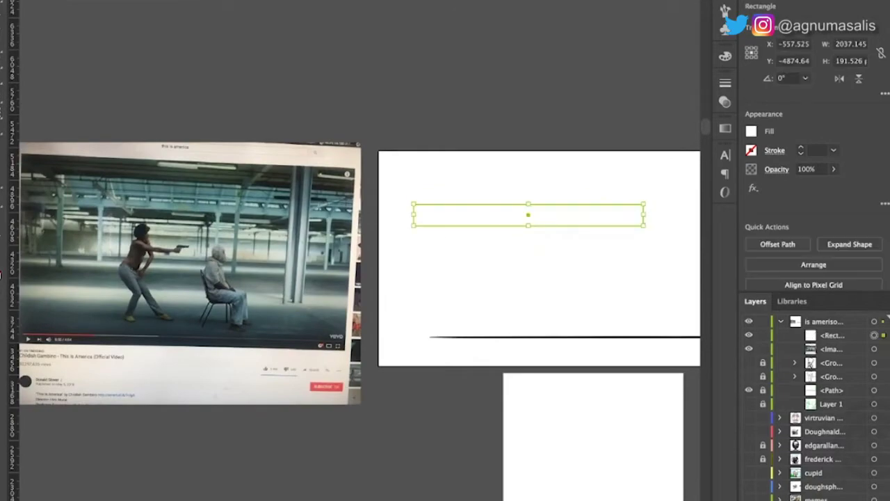
pyautogui.press('i')
pyautogui.scroll(3, 215, 221)
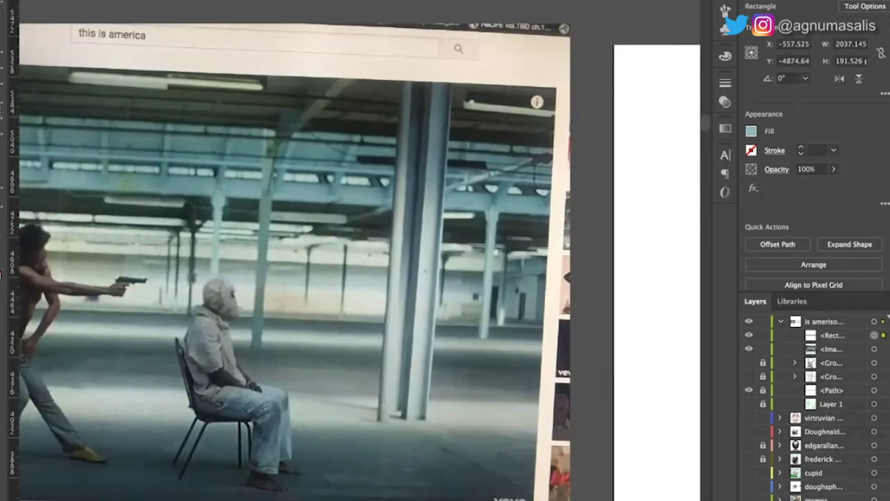
pyautogui.scroll(-3, 278, 251)
# Draw a teal column with a small square capital beneath one end of the beam and duplicate it near the other end
pyautogui.hscroll(-3, 445, 229)
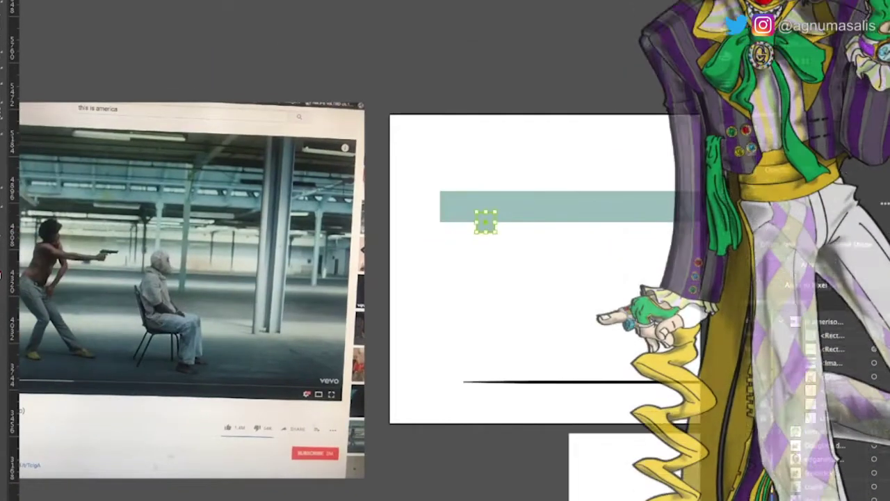
pyautogui.moveTo(480, 224); pyautogui.dragTo(495, 334)
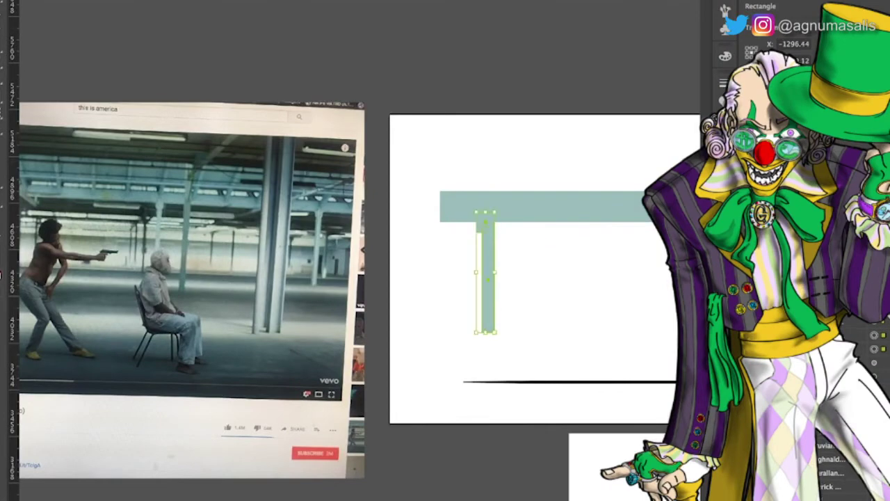
pyautogui.hotkey('ctrl', 'shift', 'a')
pyautogui.hscroll(4, 487, 265)
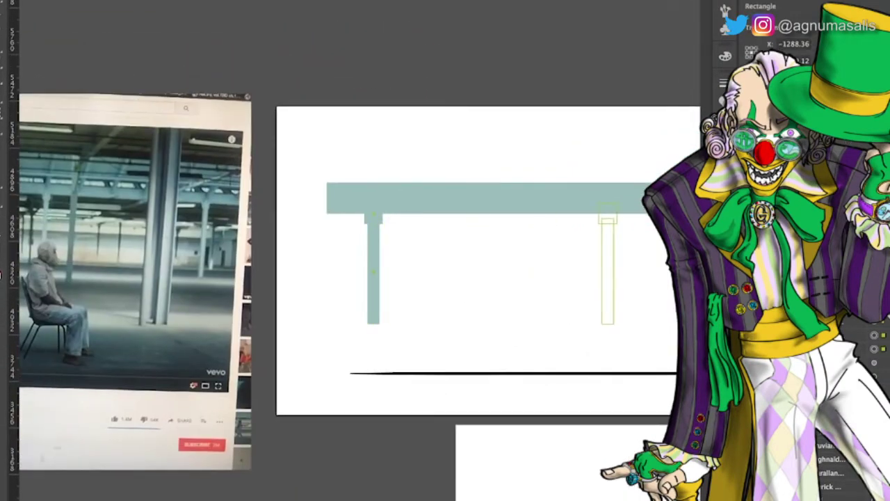
pyautogui.click(607, 271)
pyautogui.scroll(-2, 487, 264)
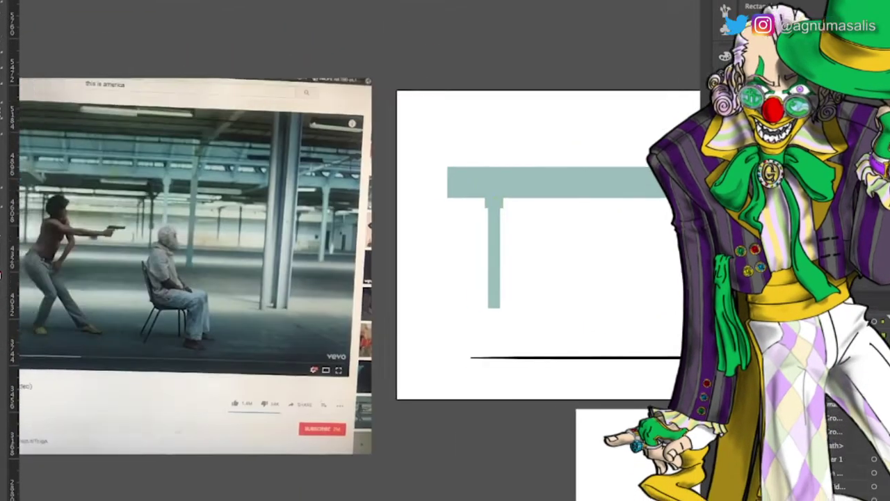
# Build four stacked floor bands beneath the columns, alternating dark slate and light grey-green fills sampled from the reference photo
pyautogui.scroll(-3, 486, 264)
pyautogui.moveTo(382, 190); pyautogui.dragTo(670, 202)
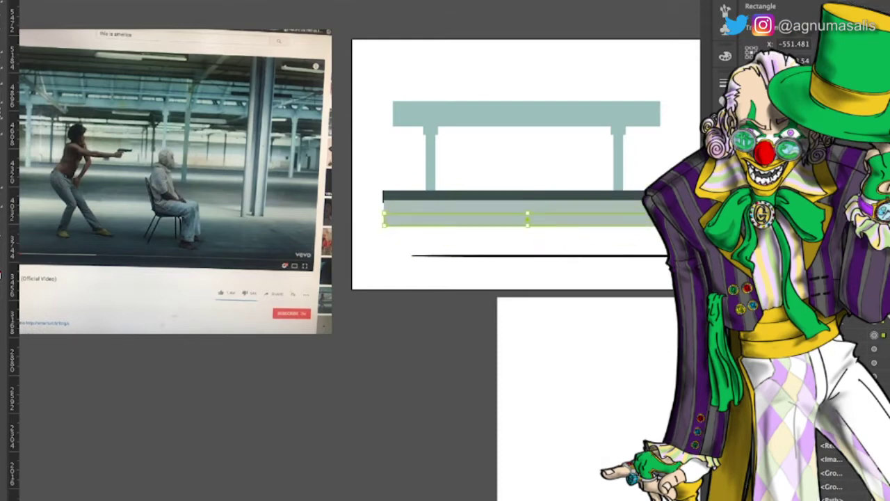
pyautogui.hotkey('ctrl', '=')
pyautogui.moveTo(384, 213); pyautogui.dragTo(541, 237)
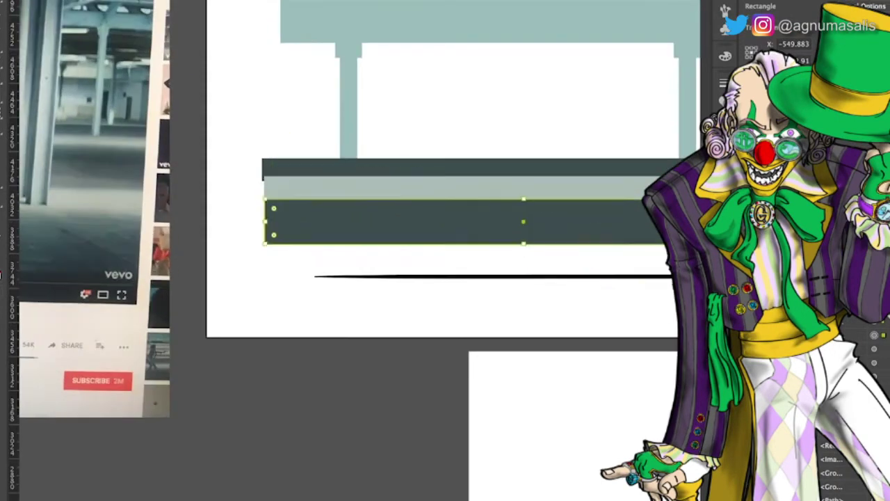
pyautogui.hotkey('ctrl', 'shift', 'a')
pyautogui.moveTo(264, 241); pyautogui.dragTo(668, 260)
pyautogui.hotkey('ctrl', '-')
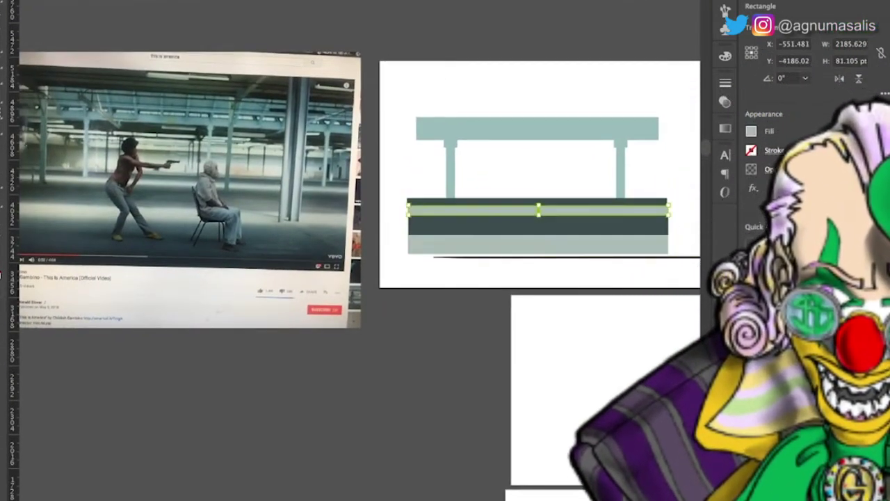
# Widen the beam, columns and floor bands together to span most of the artboard, and show both figures again
pyautogui.hotkey('ctrl', 'shift', 'a')
pyautogui.click(487, 245)
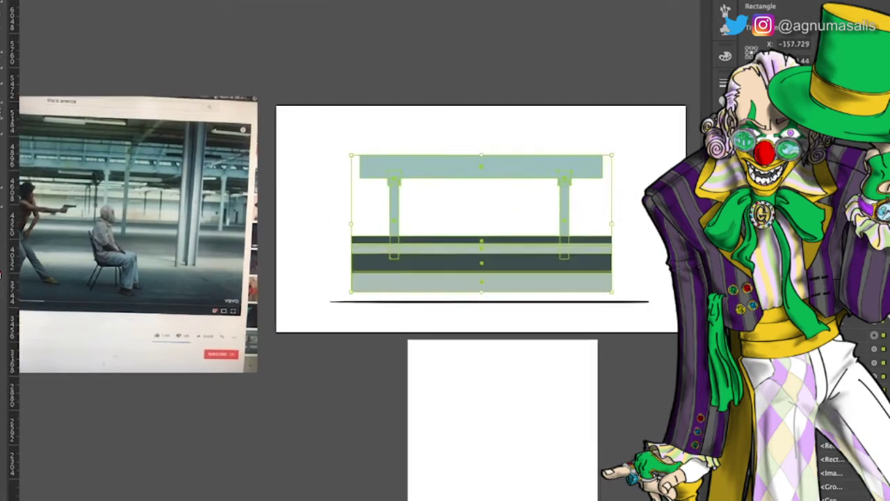
pyautogui.moveTo(351, 224); pyautogui.dragTo(292, 224)
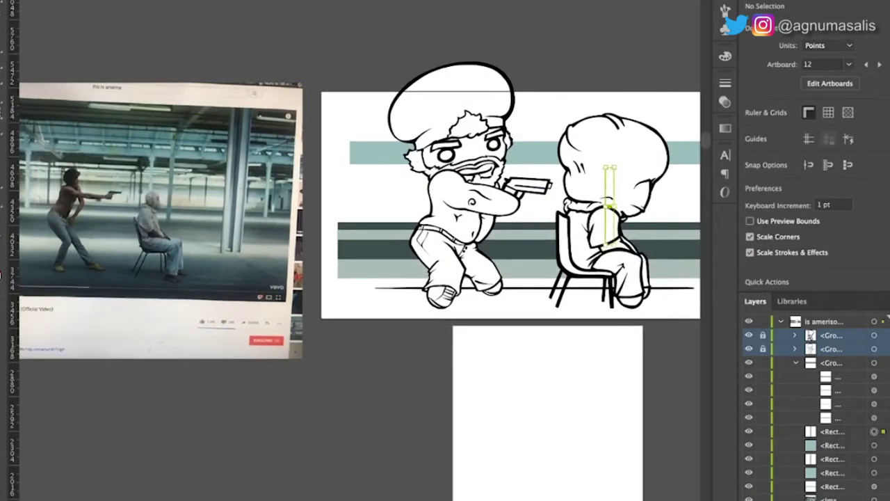
# Move each column together with its capital outward toward the nearest end of the beam
pyautogui.click(610, 209)
pyautogui.hscroll(2, 609, 208)
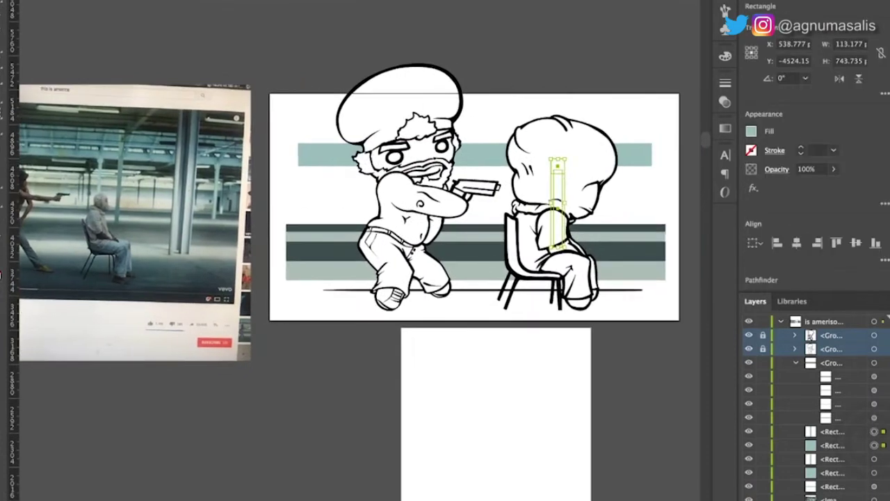
pyautogui.click(387, 209)
pyautogui.keyDown('shift'); pyautogui.click(387, 209); pyautogui.keyUp('shift')
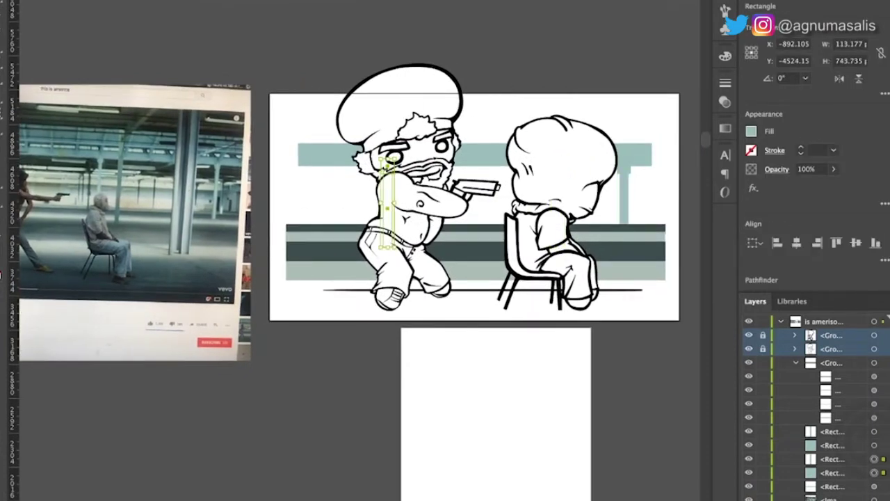
# Move the four column and capital rectangles above the floor band group in the stacking order, keeping them beneath the figures
pyautogui.hotkey('ctrl', 'shift', 'a')
pyautogui.click(831, 431)
pyautogui.keyDown('shift'); pyautogui.click(831, 473); pyautogui.keyUp('shift')
pyautogui.moveTo(831, 445); pyautogui.dragTo(831, 379)
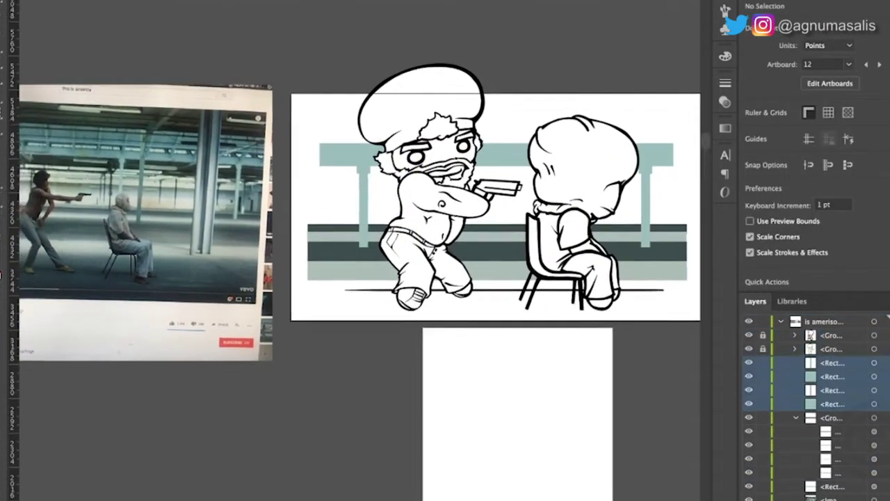
# Select both columns, their capitals and the ceiling beam, and recolor them all light blue
pyautogui.hscroll(-5, 487, 208)
pyautogui.hscroll(-4, 417, 244)
pyautogui.scroll(-2, 417, 244)
pyautogui.hscroll(4, 487, 244)
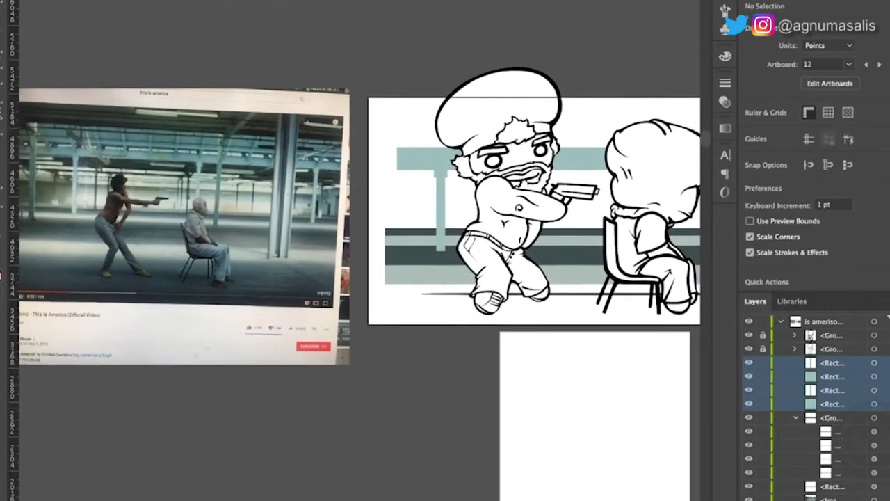
pyautogui.hscroll(4, 487, 244)
pyautogui.click(347, 237)
pyautogui.keyDown('shift'); pyautogui.click(630, 236); pyautogui.keyUp('shift')
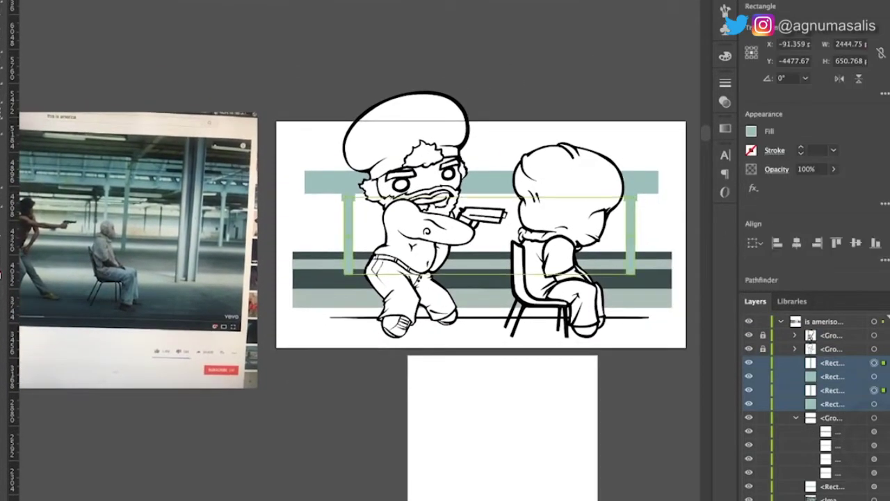
pyautogui.hscroll(3, 418, 243)
pyautogui.keyDown('shift'); pyautogui.click(487, 181); pyautogui.keyUp('shift')
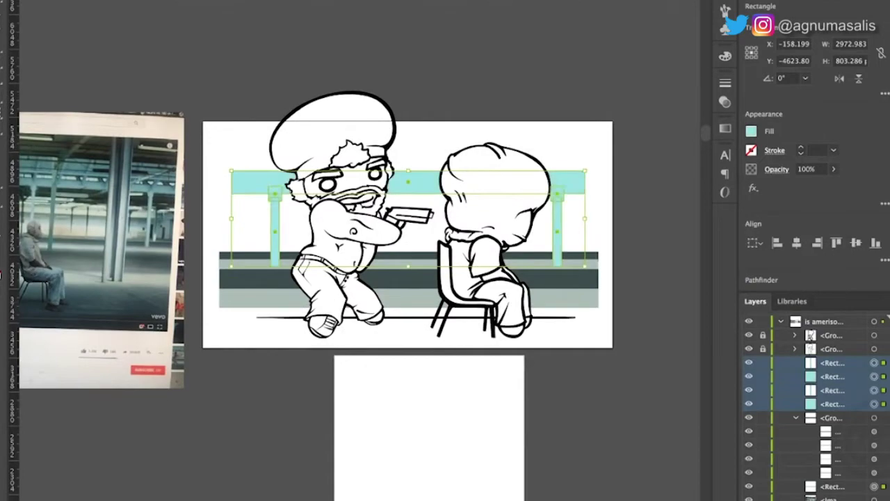
pyautogui.hscroll(-3, 417, 243)
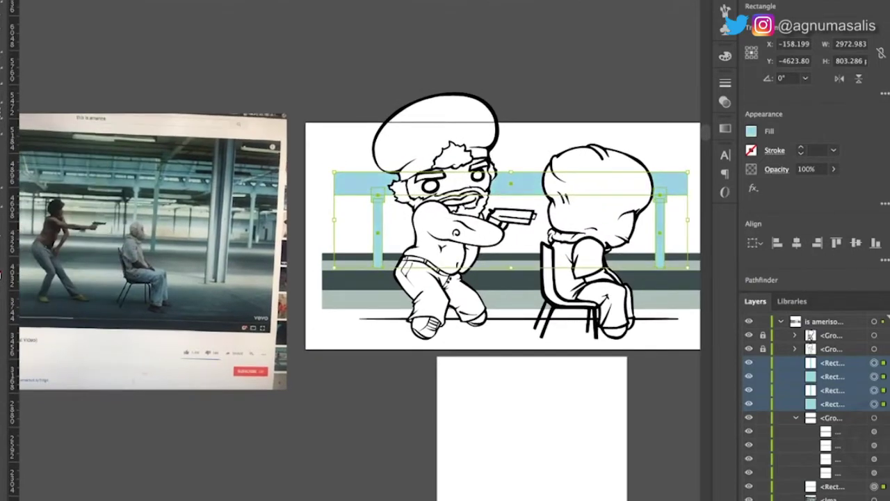
pyautogui.scroll(5, 242, 216)
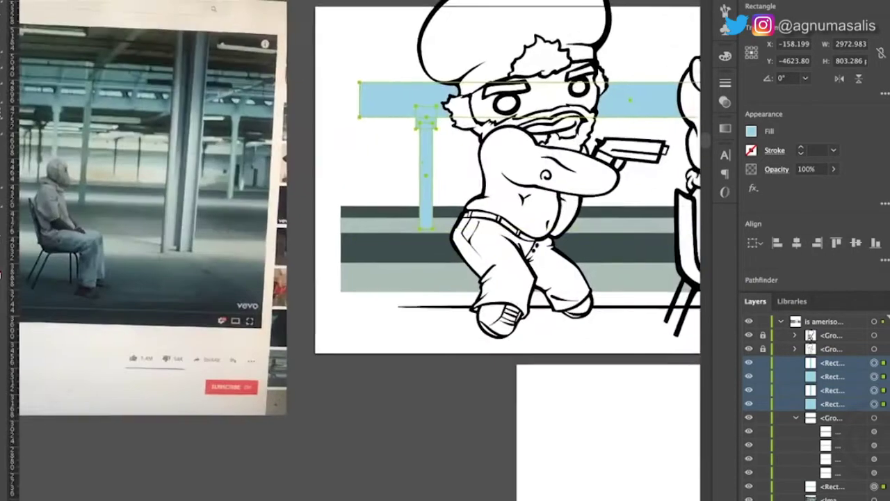
# Duplicate the ceiling beam directly beneath itself behind the columns and fill the copy with dark slate blue
pyautogui.hotkey('ctrl', 'shift', 'a')
pyautogui.hscroll(3, 417, 243)
pyautogui.click(348, 185)
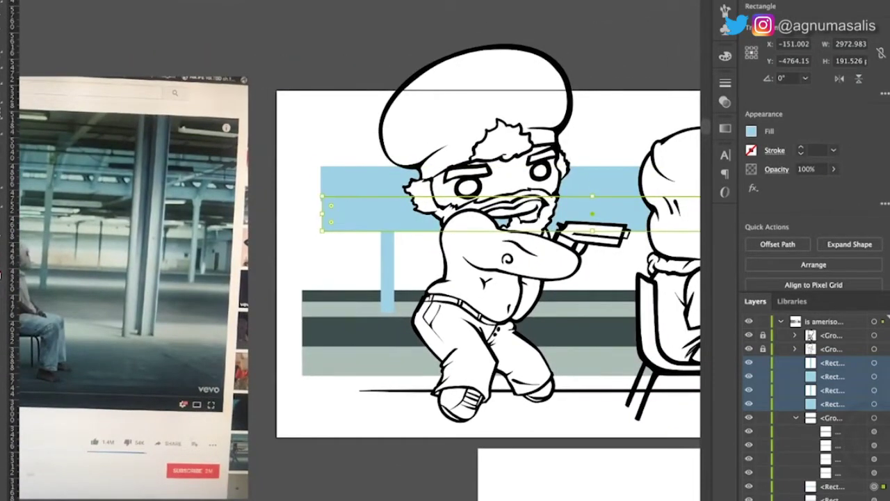
pyautogui.scroll(-3, 417, 264)
pyautogui.scroll(4, 417, 264)
pyautogui.scroll(-2, 418, 264)
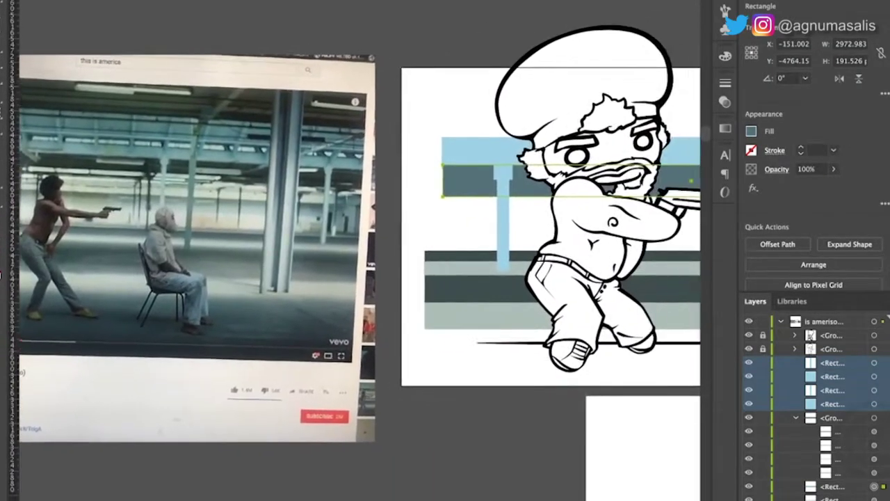
# Add two wall bands below the slate one, a beige band 117 pt high and an off-white band about 222 pt high
pyautogui.scroll(1, 417, 265)
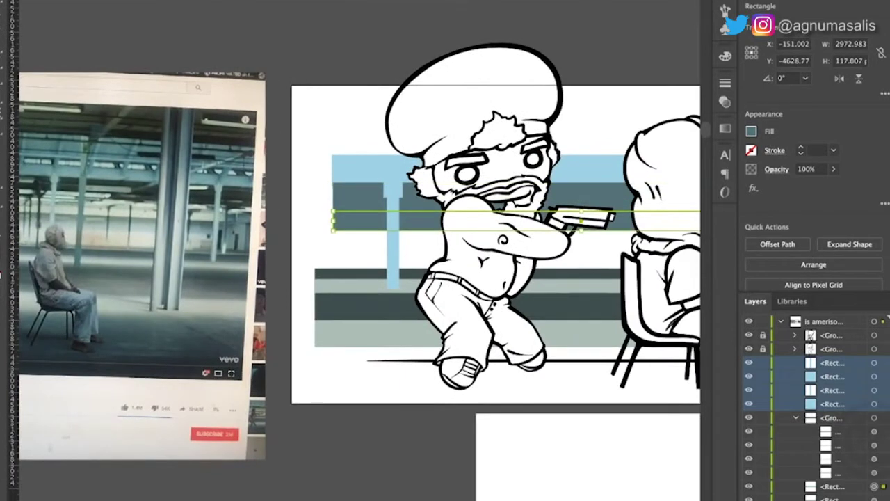
pyautogui.scroll(-2, 361, 250)
pyautogui.hscroll(-2, 362, 251)
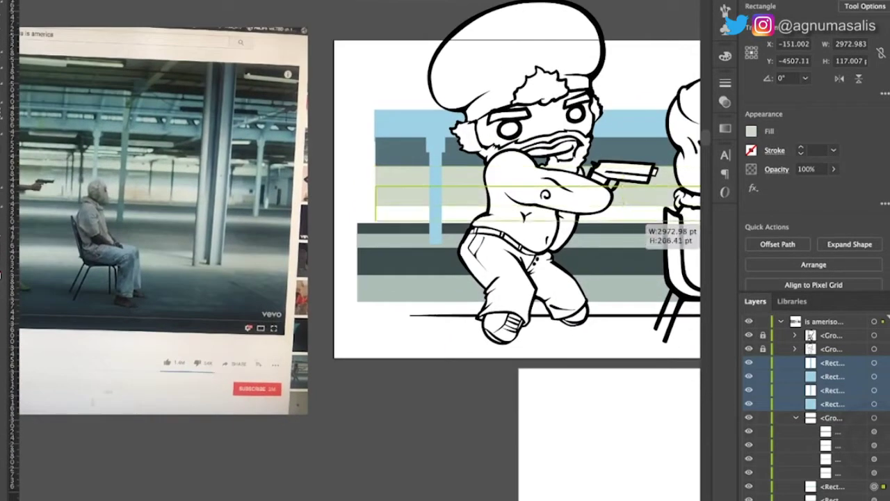
pyautogui.hscroll(-7, 361, 250)
pyautogui.scroll(-1, 361, 251)
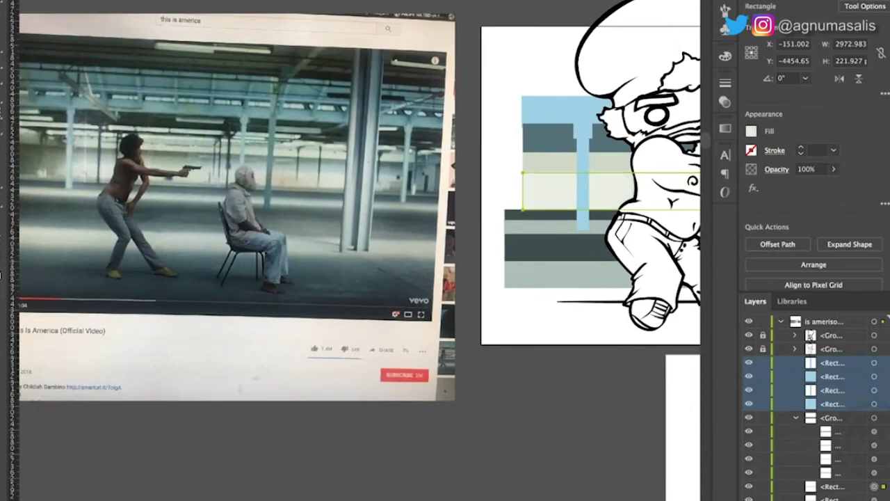
# Draw a thin slate-blue vertical bar about 24 by 414 pt on the wall behind the gunman and place a copy behind the seated figure
pyautogui.scroll(-3, 361, 250)
pyautogui.scroll(4, 361, 250)
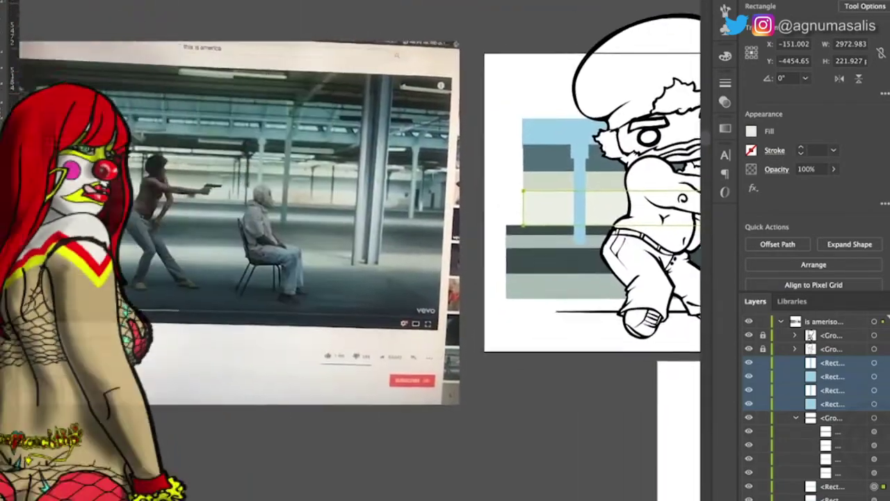
pyautogui.scroll(-3, 362, 250)
pyautogui.scroll(6, 361, 250)
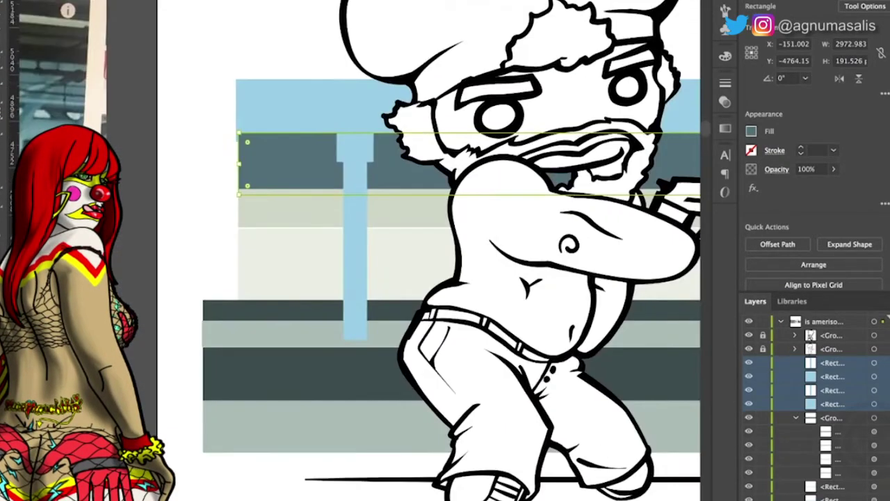
pyautogui.scroll(-1, 362, 251)
pyautogui.moveTo(406, 185); pyautogui.dragTo(410, 318)
pyautogui.moveTo(408, 250); pyautogui.dragTo(661, 249)
pyautogui.scroll(-2, 361, 251)
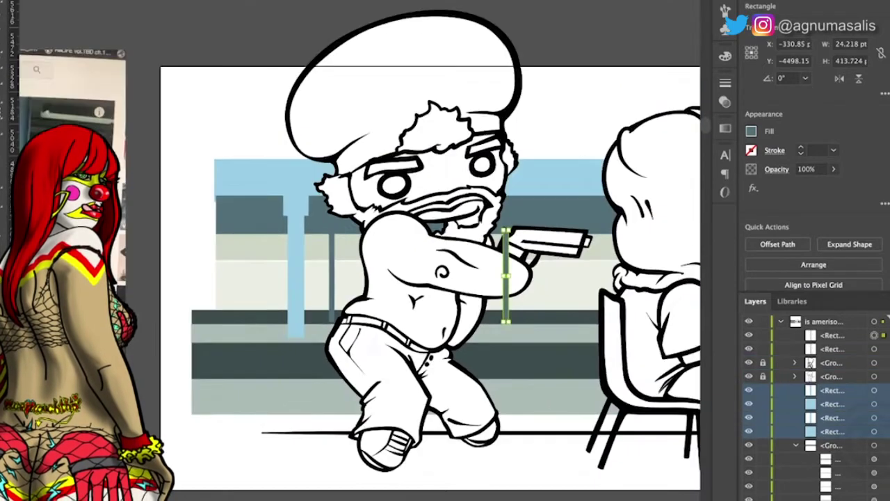
pyautogui.scroll(-2, 432, 278)
pyautogui.moveTo(498, 297); pyautogui.dragTo(572, 297)
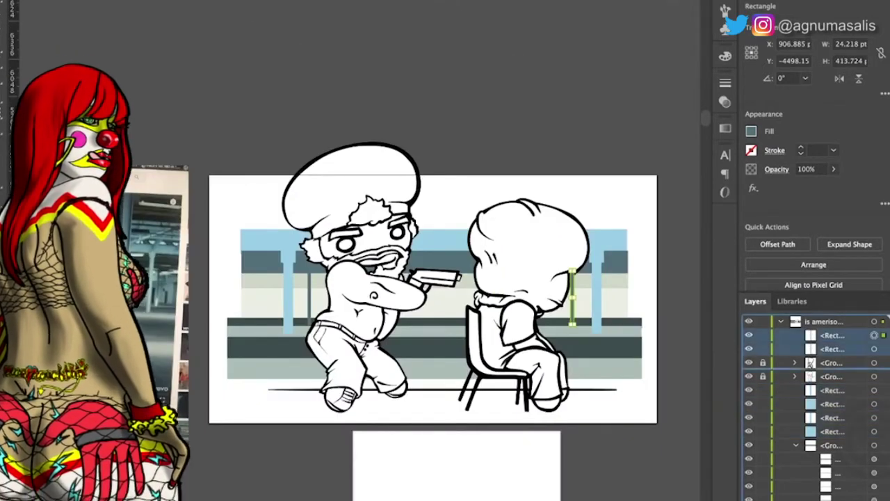
# Send both slate-blue vertical bars behind the columns and group all the background shapes together
pyautogui.hotkey('ctrl', '[')
pyautogui.scroll(-1, 431, 299)
pyautogui.hscroll(-3, 431, 299)
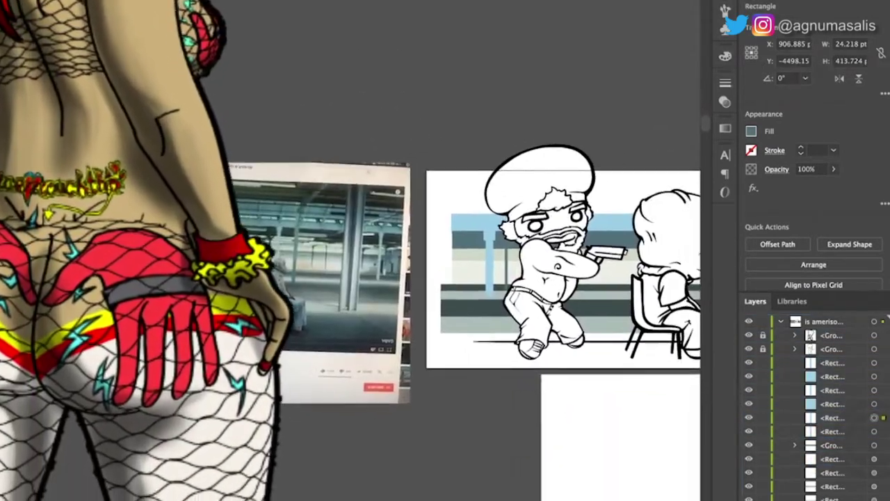
pyautogui.scroll(-1, 351, 251)
pyautogui.scroll(4, 351, 251)
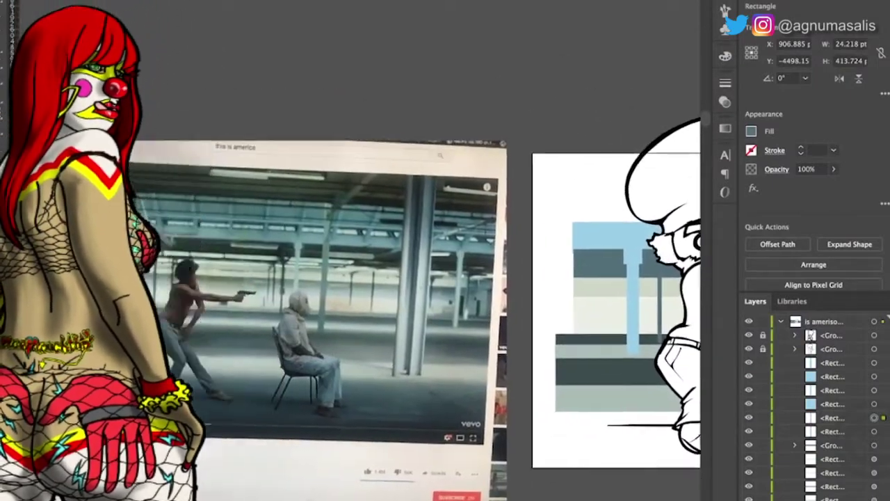
pyautogui.scroll(-3, 352, 274)
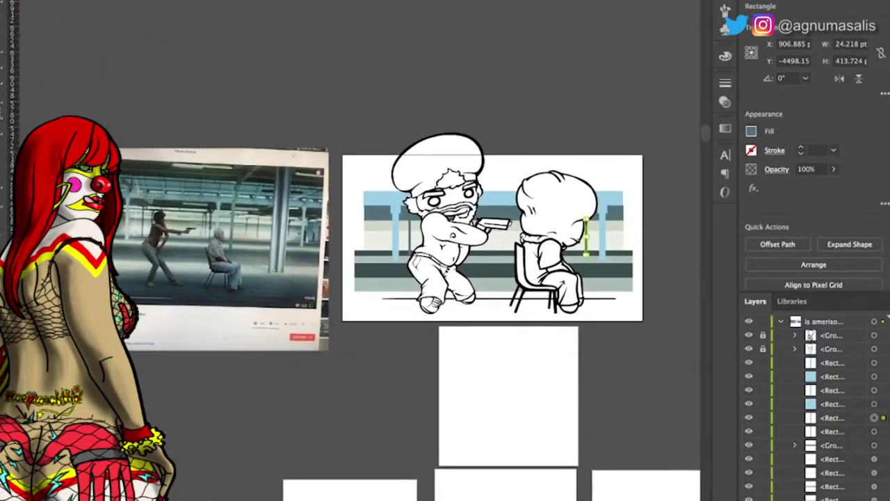
pyautogui.hotkey('ctrl', 'g')
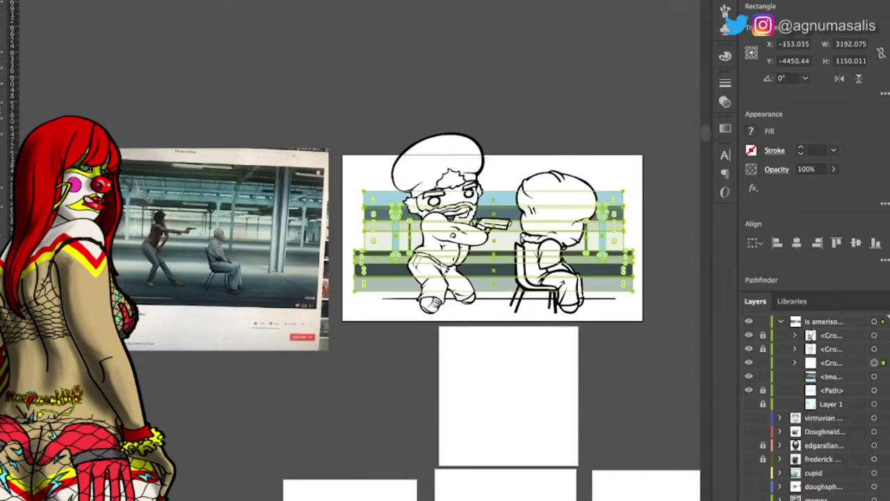
# Draw a rectangle about 2778 by 1089 pt over the background and enlarge a copy of it to about 2968 by 1181 pt
pyautogui.hotkey('shift', 'ctrl', 'a')
pyautogui.hscroll(-2, 514, 250)
pyautogui.press('m')
pyautogui.moveTo(396, 198); pyautogui.dragTo(638, 292)
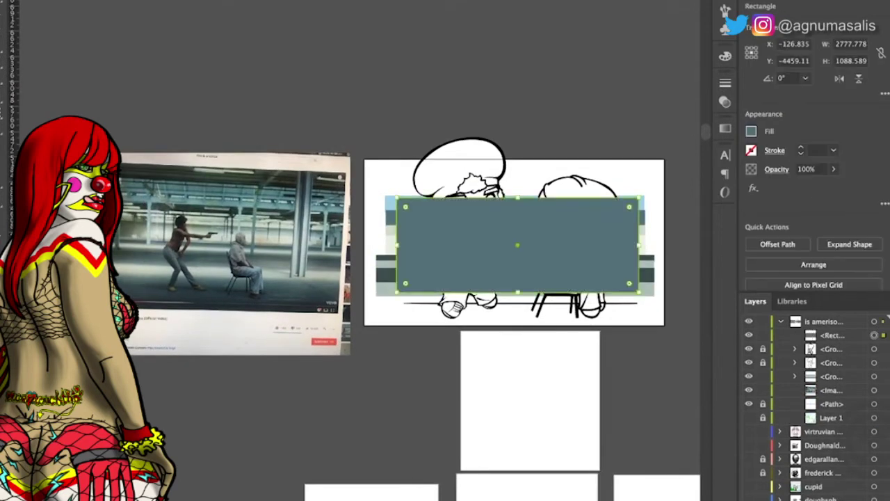
pyautogui.moveTo(397, 245); pyautogui.dragTo(387, 245)
pyautogui.moveTo(639, 245); pyautogui.dragTo(647, 245)
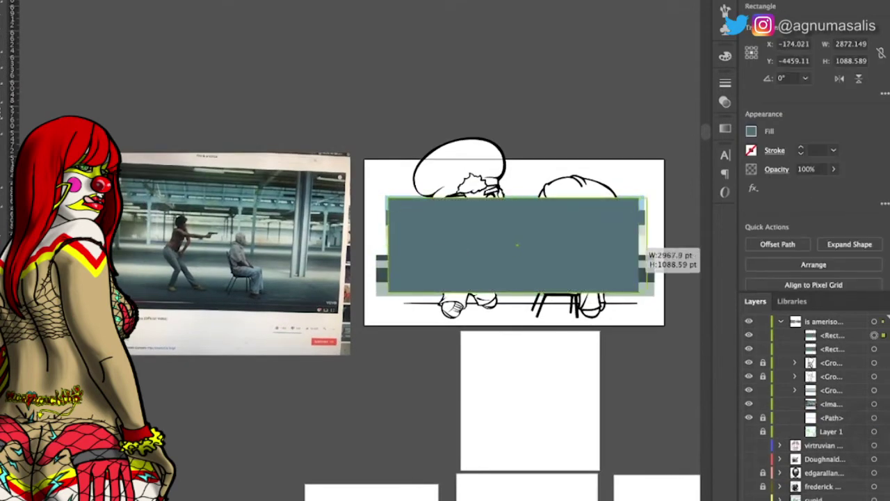
pyautogui.moveTo(517, 198); pyautogui.dragTo(517, 194)
pyautogui.moveTo(517, 294); pyautogui.dragTo(517, 299)
# Fill both rectangles with black and combine them into a compound path that forms a frame around the scene
pyautogui.keyDown('shift'); pyautogui.click(518, 292); pyautogui.keyUp('shift')
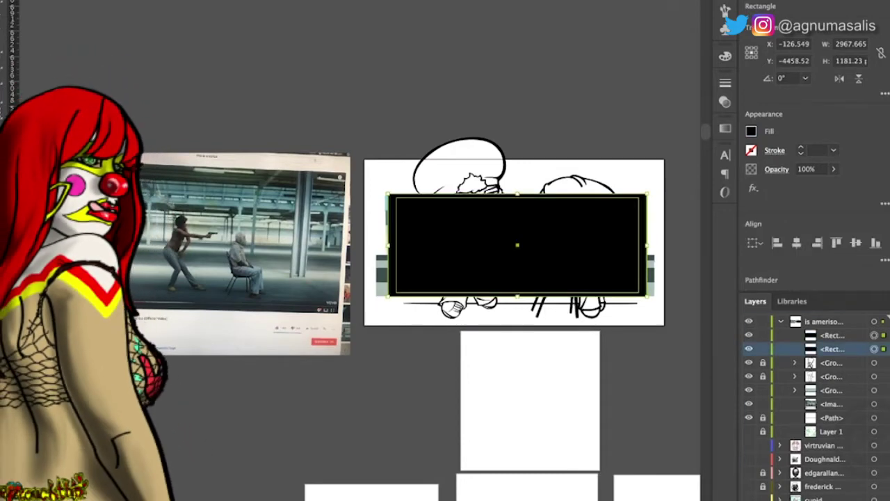
pyautogui.hotkey('ctrl', 'z')
pyautogui.hotkey('ctrl', 'f')
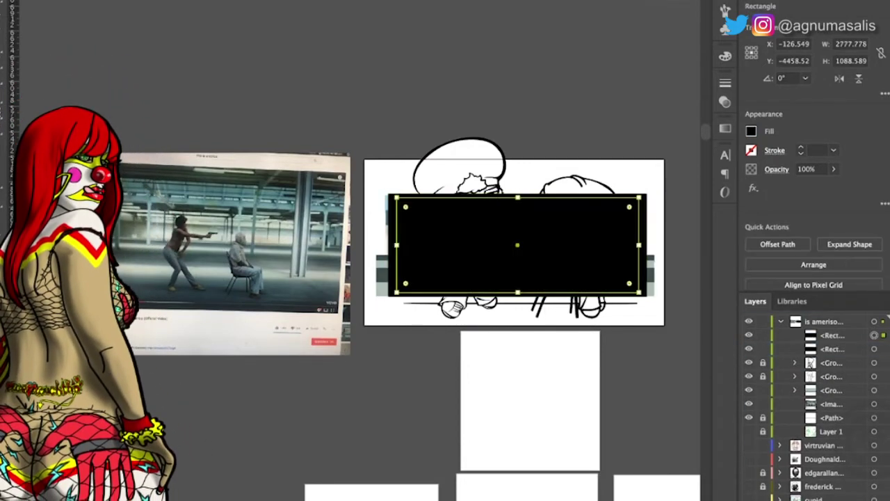
pyautogui.hotkey('ctrl', 'z')
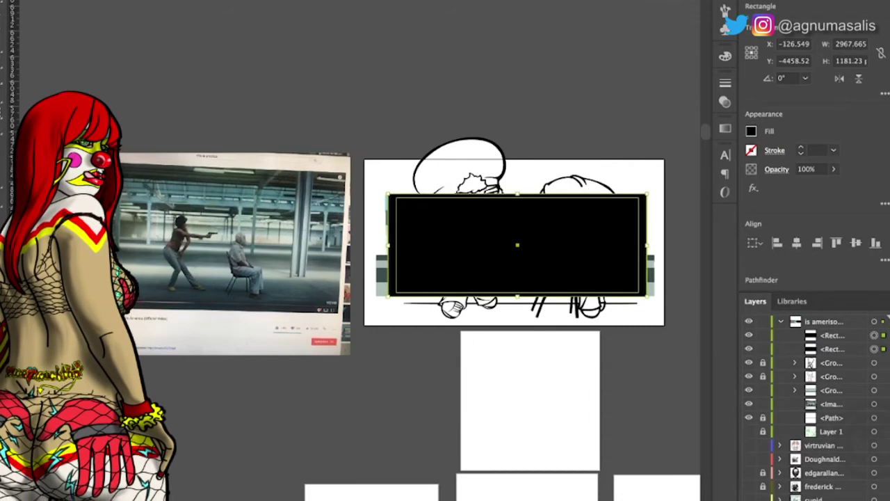
pyautogui.hotkey('ctrl', '8')
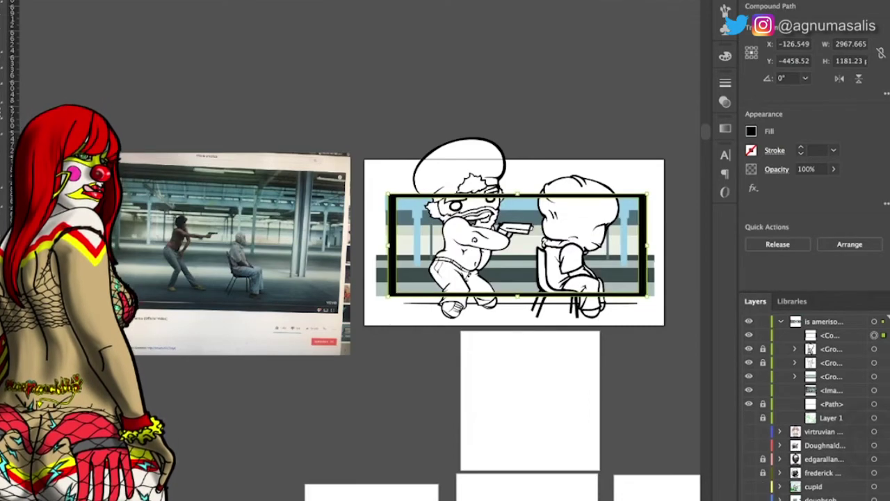
pyautogui.scroll(3, 521, 278)
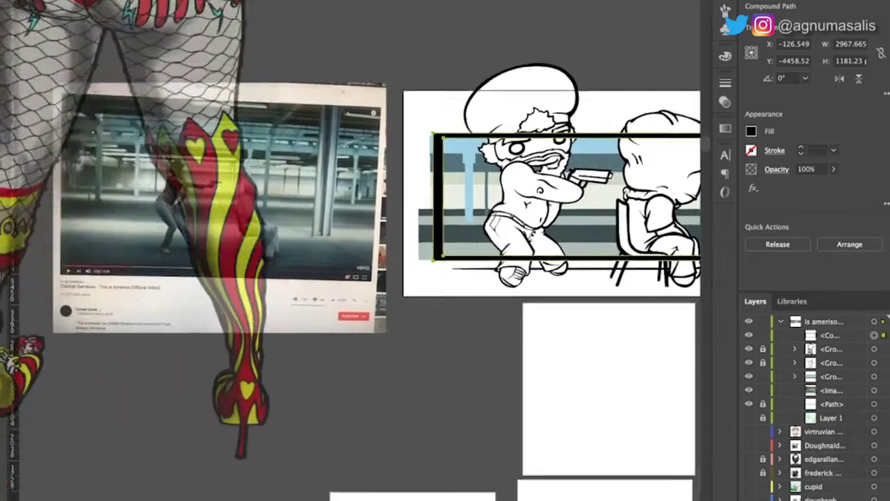
# Clip the background group to the inner rectangle and place the black frame behind both figures' line art
pyautogui.hotkey('ctrl', 'z')
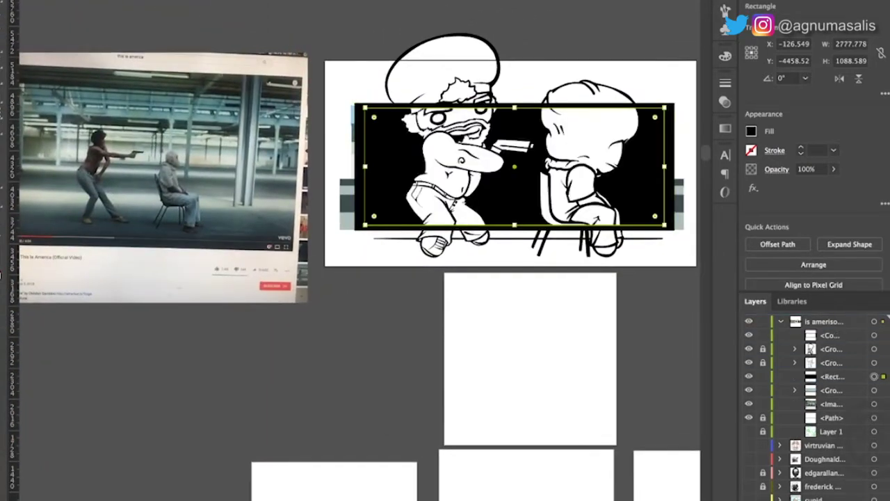
pyautogui.hotkey('ctrl', '7')
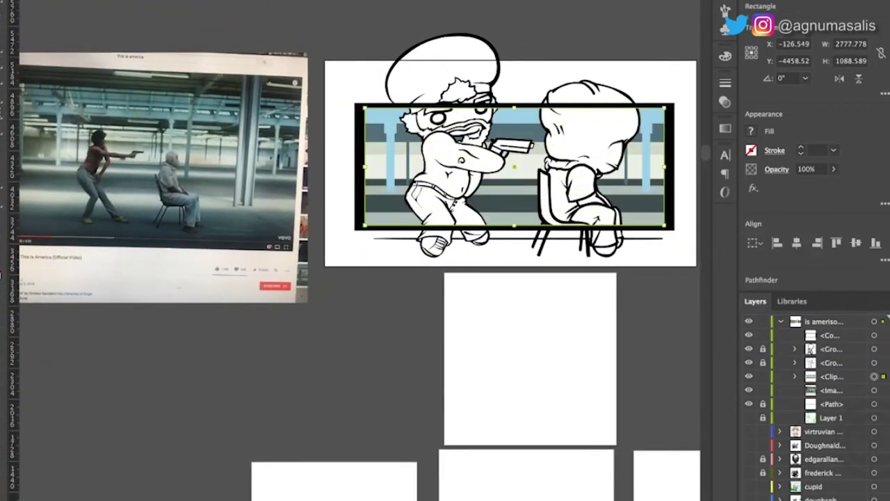
pyautogui.hotkey('ctrl', 'shift', 'a')
pyautogui.scroll(-4, 417, 264)
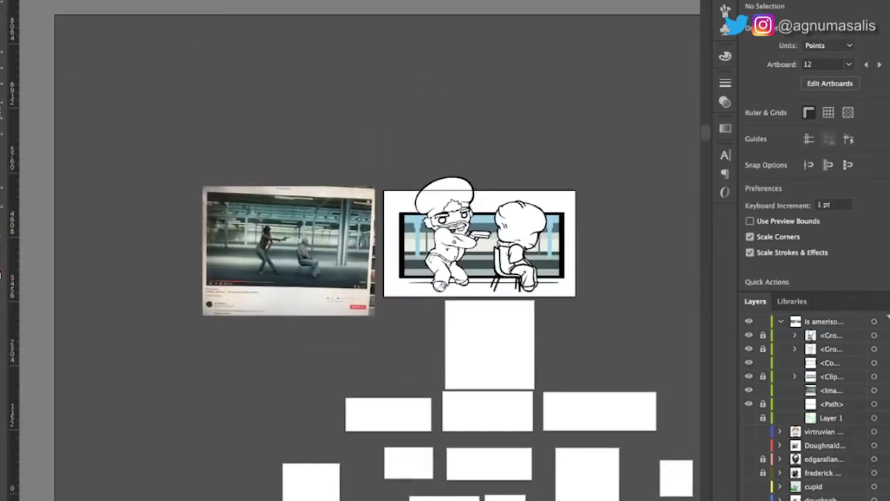
pyautogui.scroll(1, 361, 257)
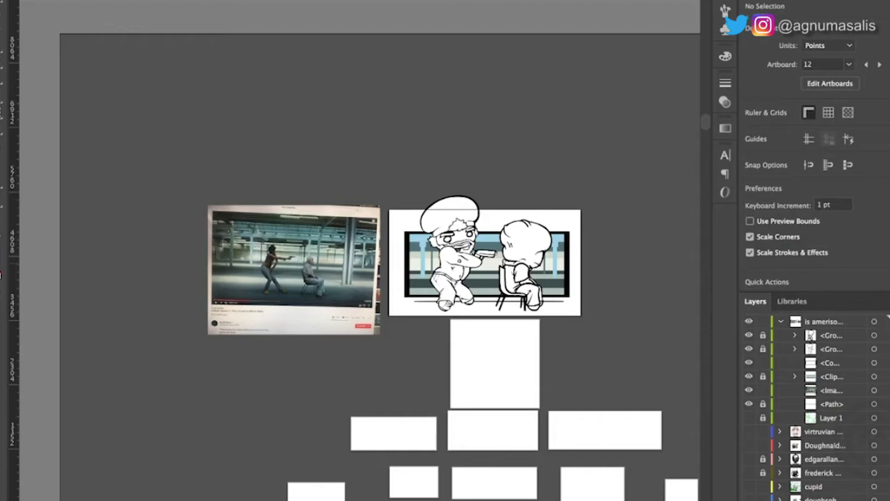
# Clean up the small spike in the outline at the edge of the gunman's cap band
pyautogui.scroll(10, 469, 258)
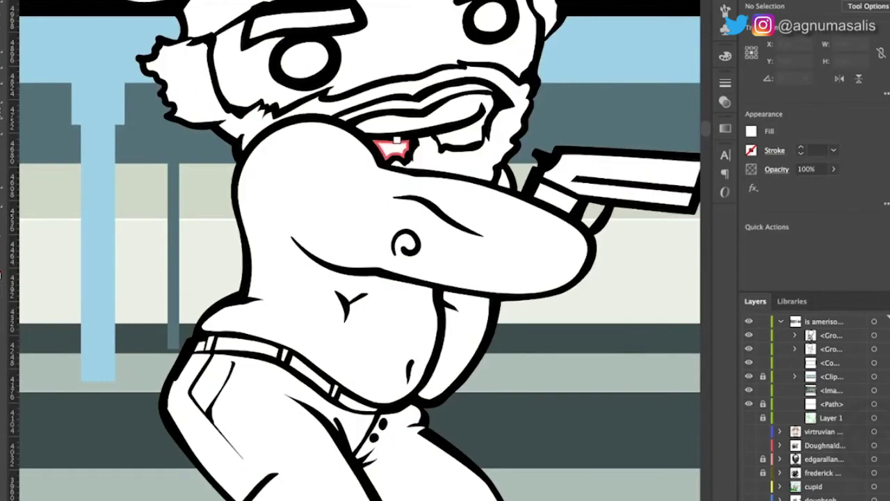
pyautogui.scroll(-10, 292, 140)
pyautogui.scroll(15, 292, 139)
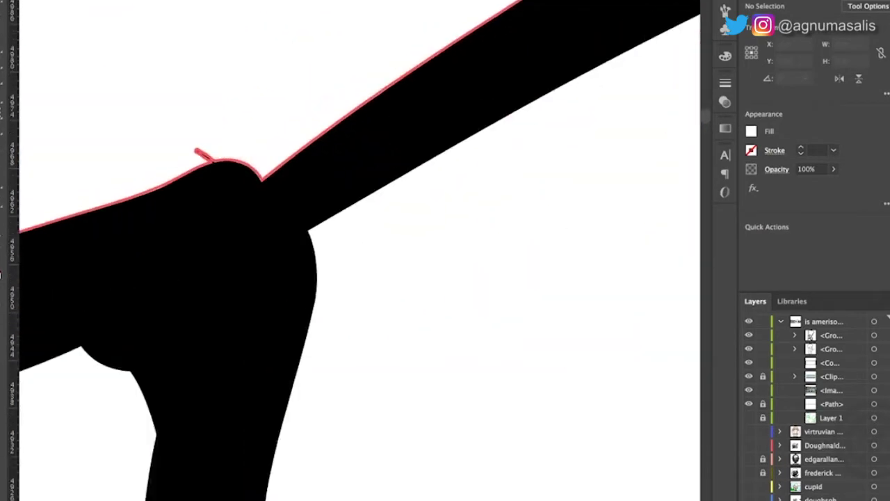
pyautogui.hscroll(-3, 348, 251)
pyautogui.click(350, 196)
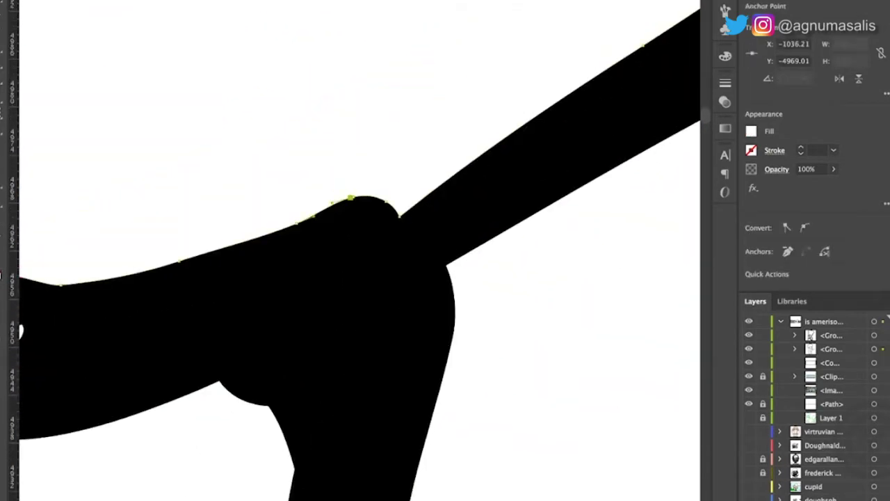
# Compare the line art of the gunman and seated figure with the reference still
pyautogui.scroll(-15, 348, 250)
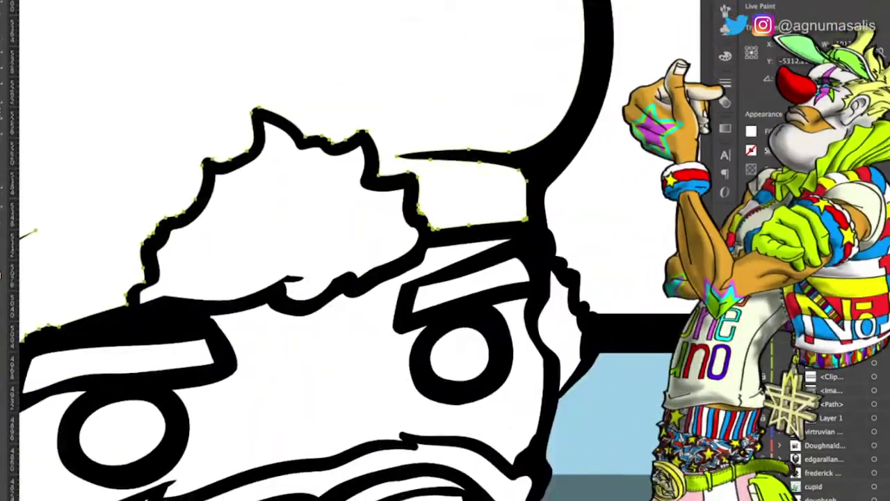
pyautogui.scroll(-3, 327, 251)
pyautogui.scroll(5, 327, 250)
pyautogui.scroll(-5, 326, 250)
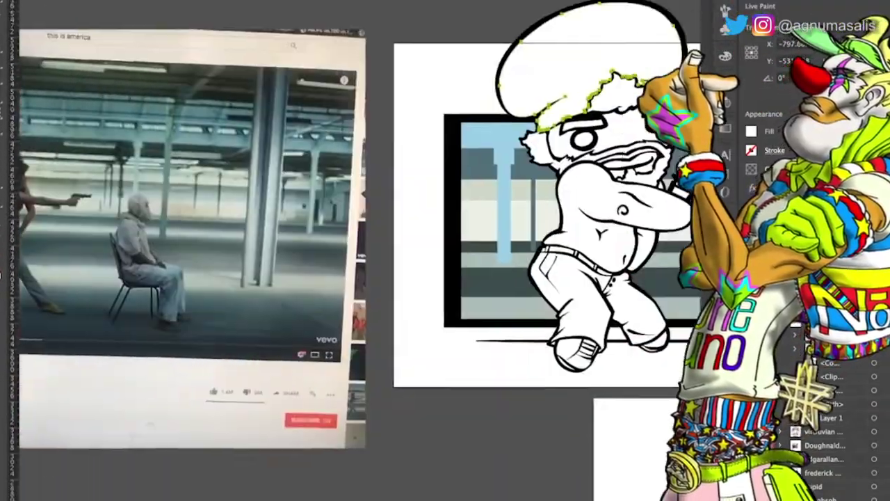
pyautogui.scroll(-3, 327, 251)
pyautogui.hscroll(-10, 348, 251)
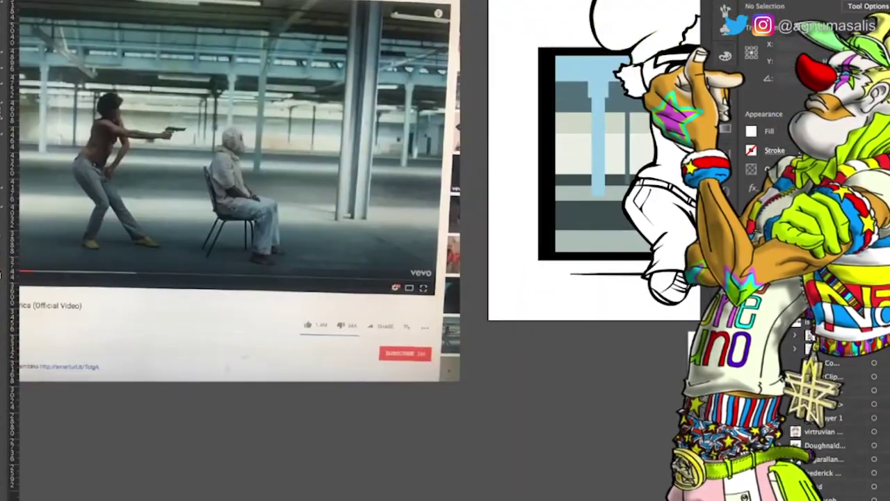
pyautogui.scroll(5, 445, 251)
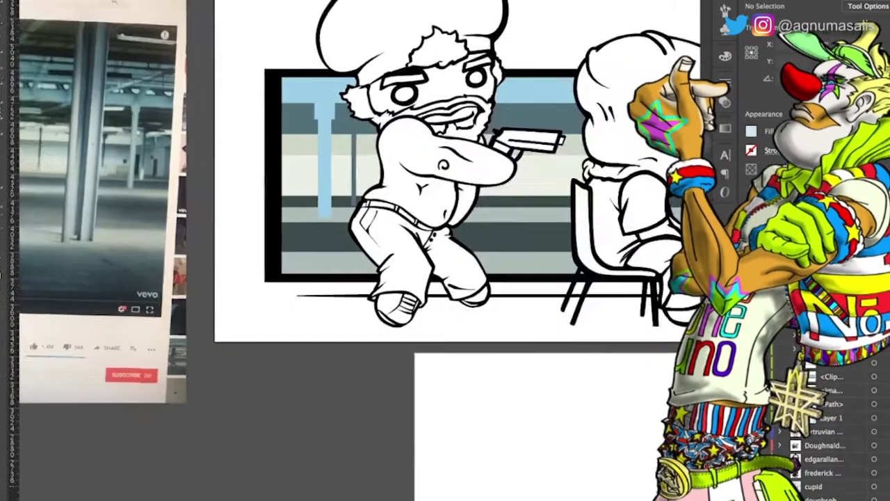
pyautogui.scroll(-4, 445, 250)
pyautogui.scroll(5, 445, 250)
pyautogui.scroll(-3, 445, 250)
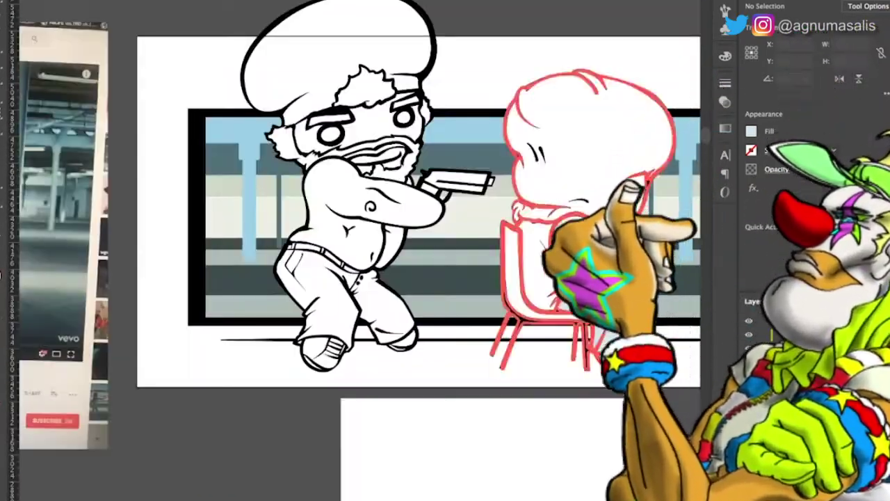
# Remove the lace strips from the gunman's front shoe and reshape its white areas into a rounded toe with one curved line
pyautogui.scroll(6, 445, 251)
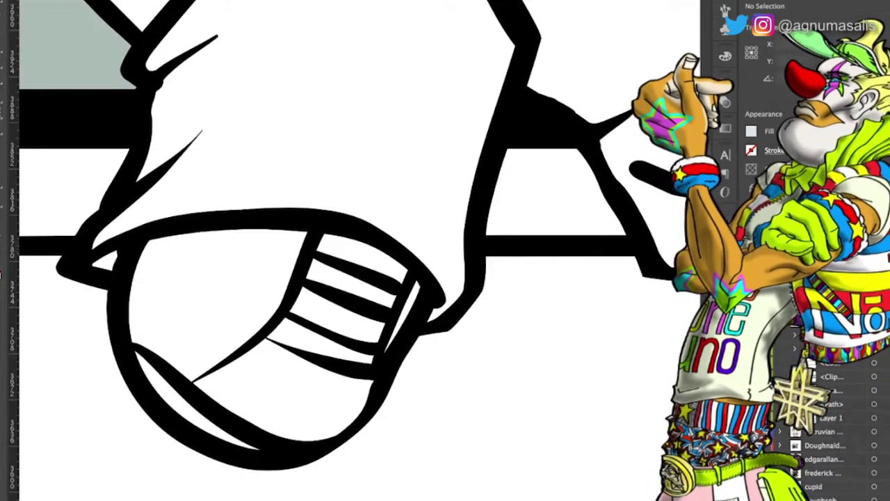
pyautogui.hotkey('ctrl', 'alt', 'x')
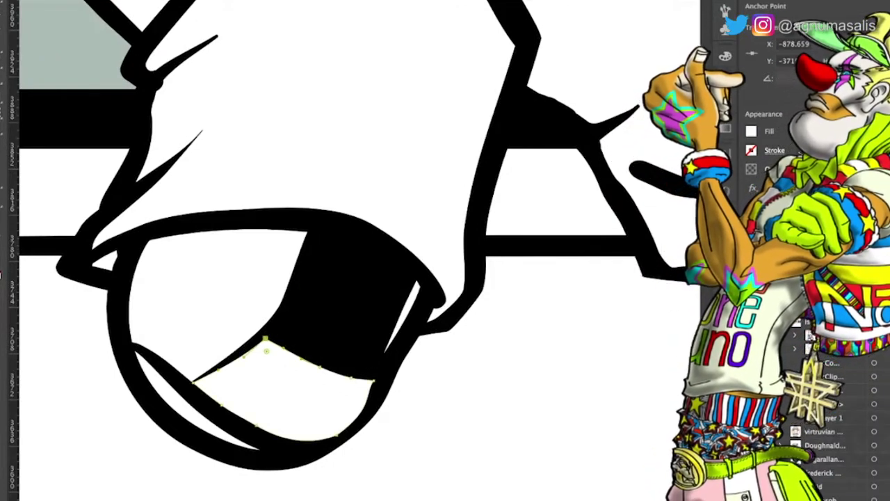
pyautogui.hotkey('ctrl', 'alt', 'x')
pyautogui.hotkey('ctrl', 'z')
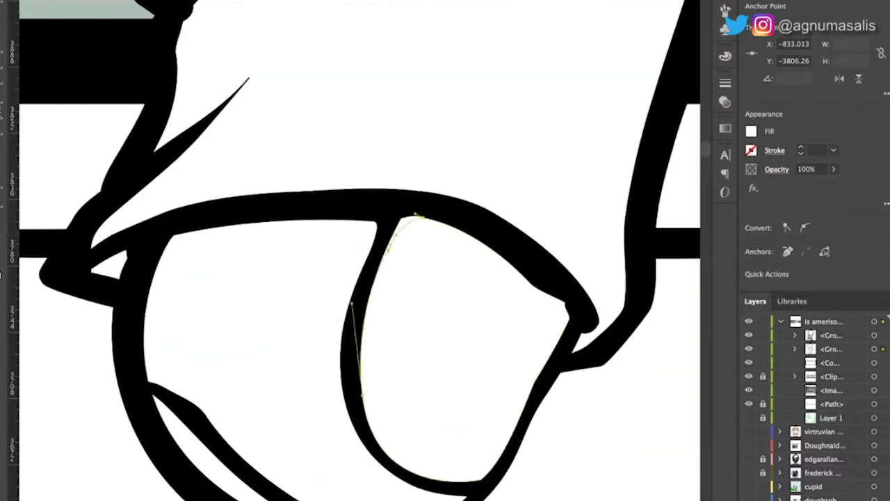
pyautogui.hscroll(3, 359, 250)
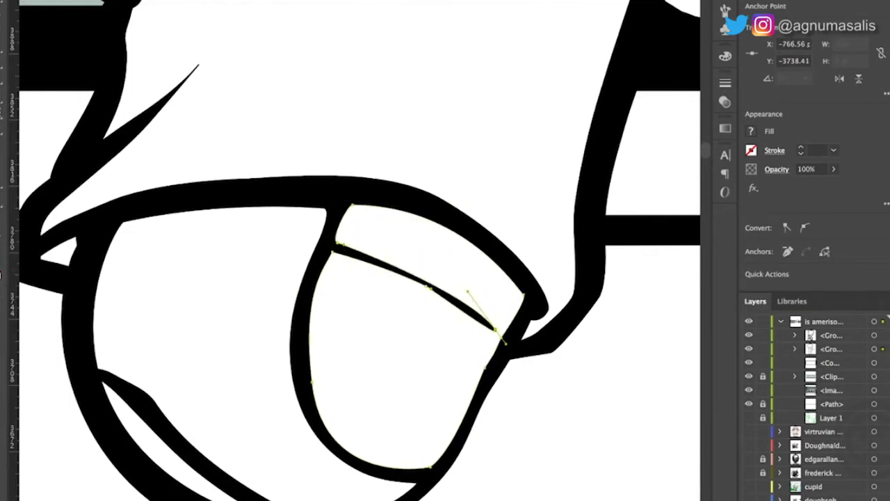
# Reshape the white area of the gunman's other shoe by adjusting the curve along its sole
pyautogui.scroll(-5, 359, 250)
pyautogui.scroll(5, 417, 278)
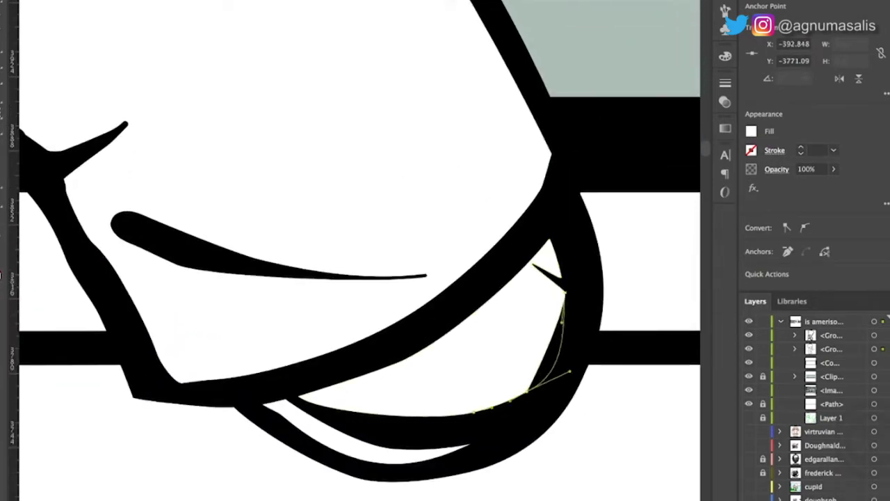
pyautogui.moveTo(532, 399); pyautogui.dragTo(465, 447)
pyautogui.scroll(-5, 359, 251)
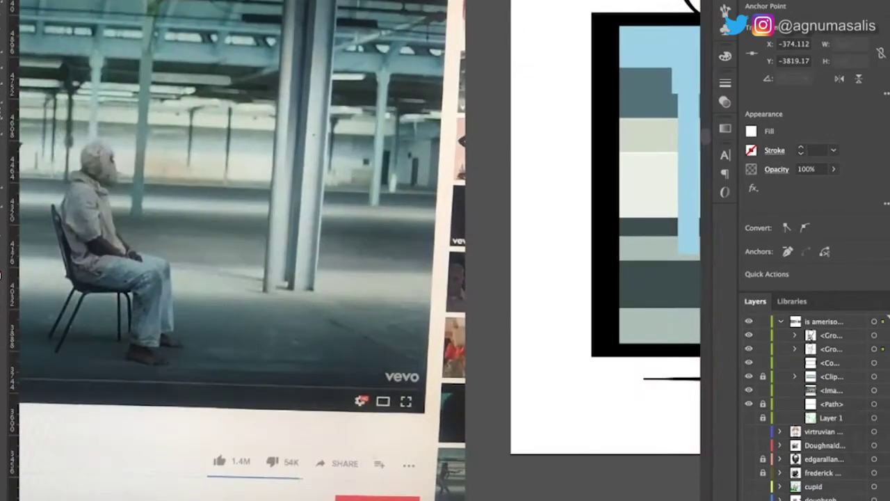
pyautogui.hotkey('ctrl', 'shift', 'a')
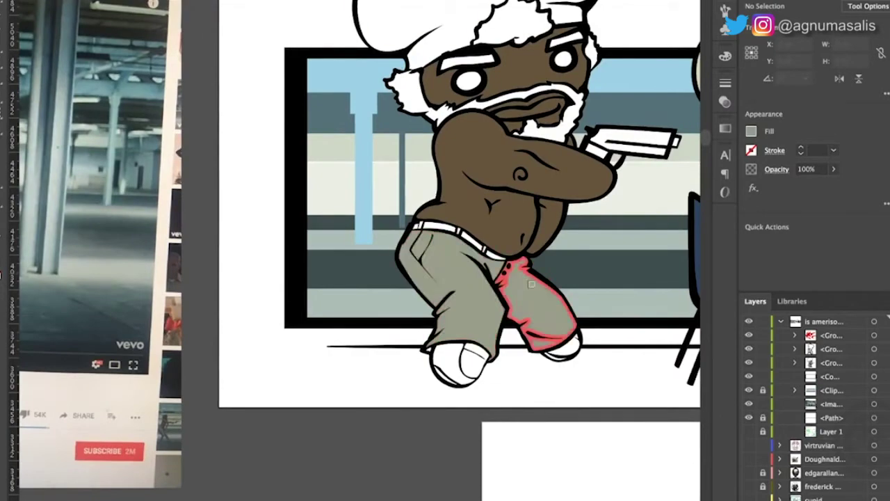
# Fill the gunman's jeans and belt segments with blue-grey
pyautogui.scroll(3, 487, 292)
pyautogui.scroll(3, 487, 292)
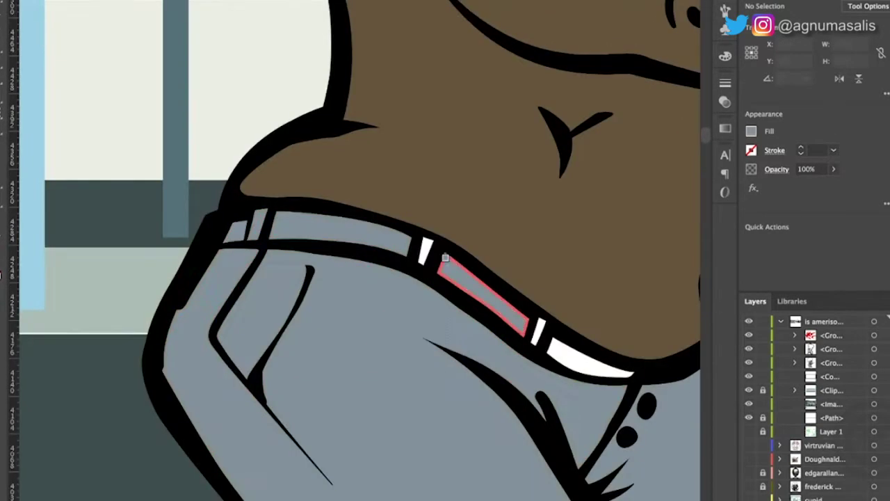
pyautogui.click(301, 378)
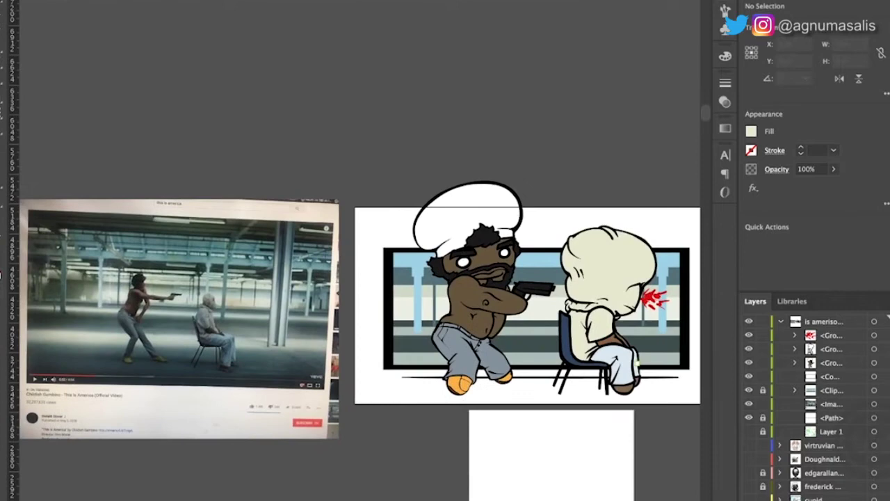
# Inside the clipped warehouse background, add pale mint highlight stripes along the middle of the two grey-green floor bands
pyautogui.click(875, 390)
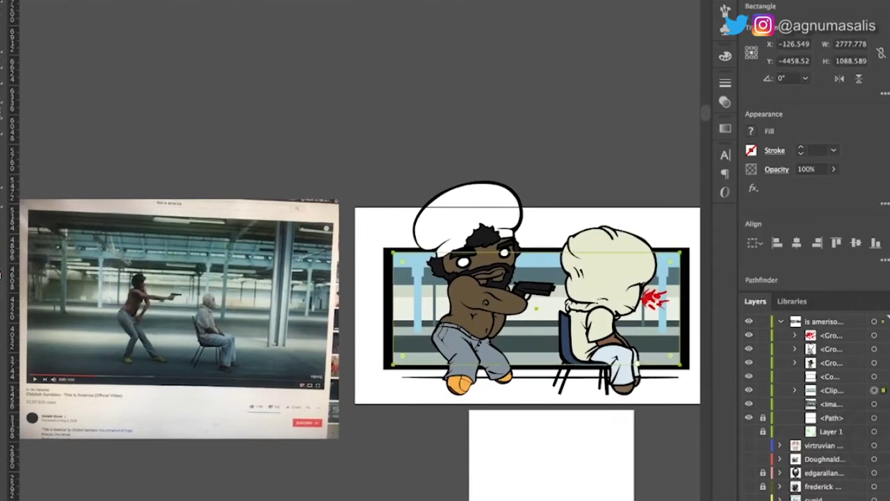
pyautogui.doubleClick(536, 333)
pyautogui.doubleClick(535, 333)
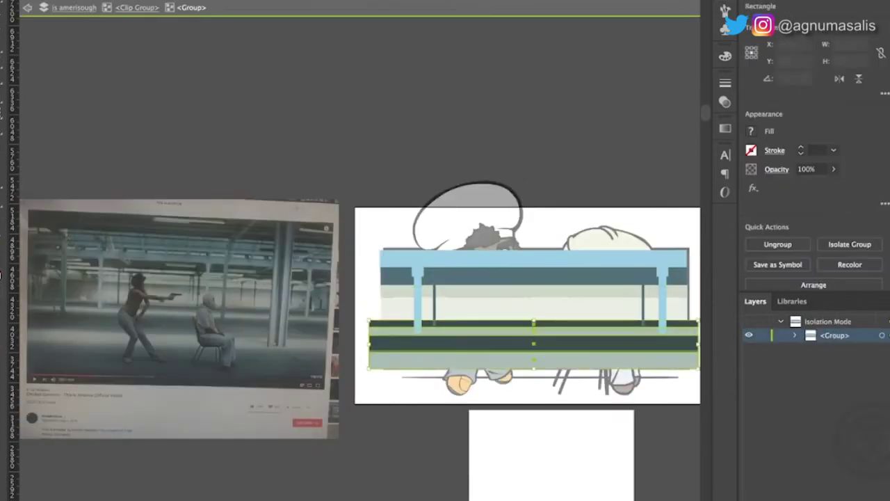
pyautogui.scroll(3, 543, 329)
pyautogui.click(452, 382)
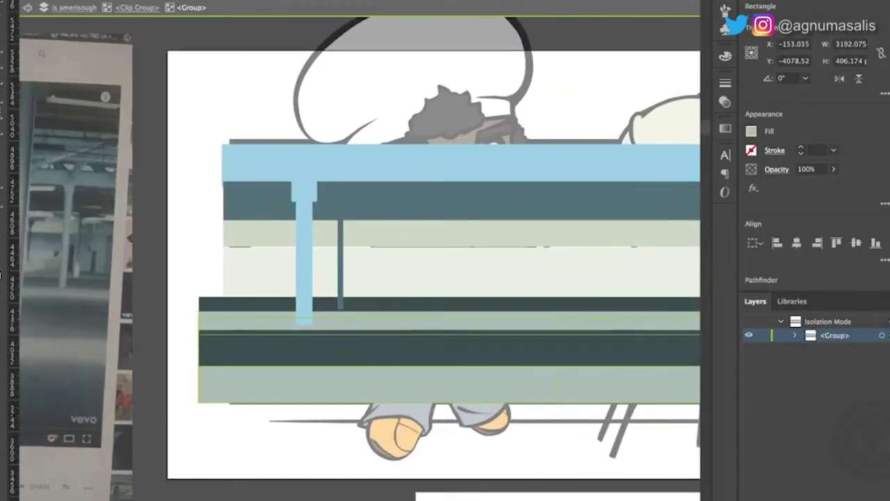
pyautogui.click(452, 306)
pyautogui.click(453, 382)
pyautogui.click(452, 348)
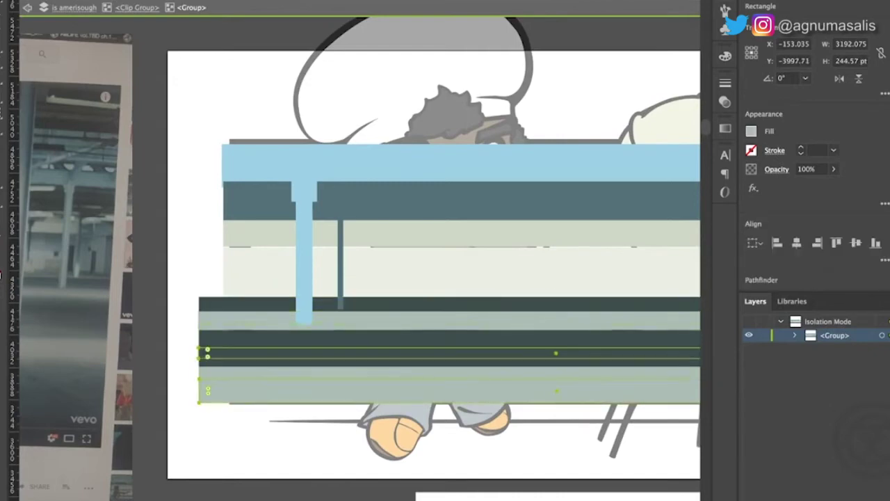
pyautogui.hotkey('shift', 'Up')
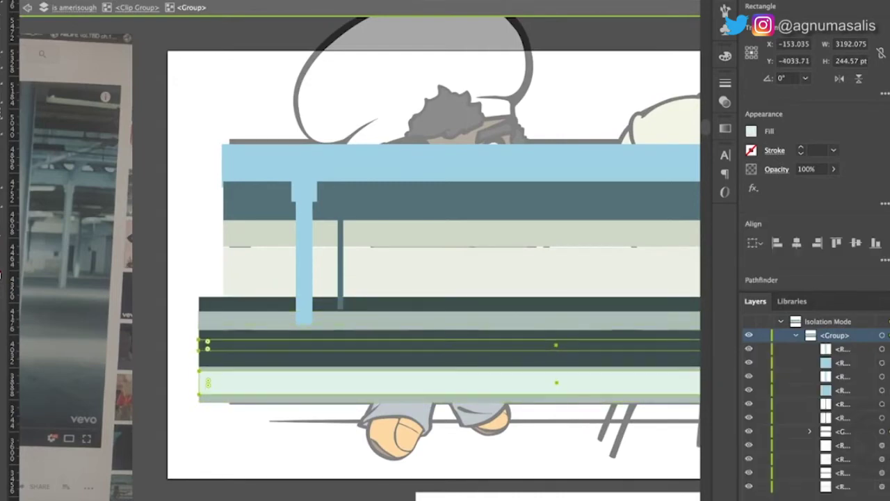
pyautogui.click(452, 345)
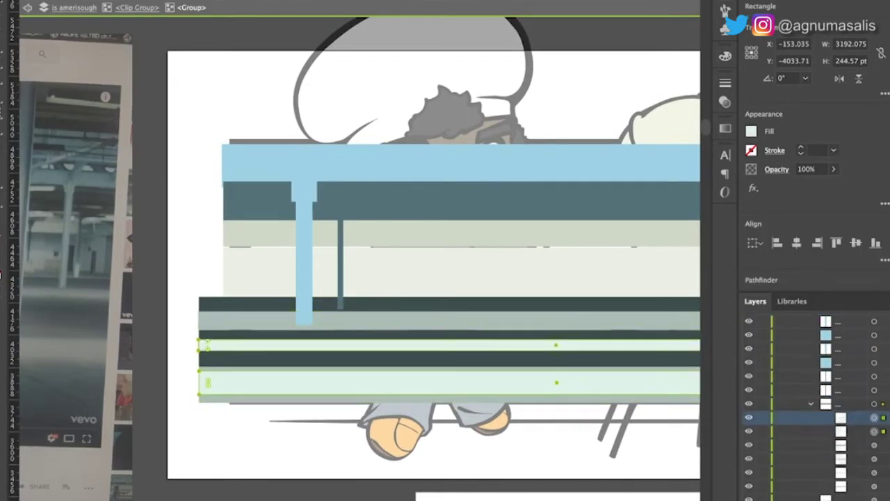
# Layer an off-white band over the lower part of the pale back wall and adjust the floor stripes beneath it
pyautogui.click(610, 266)
pyautogui.scroll(1, 610, 266)
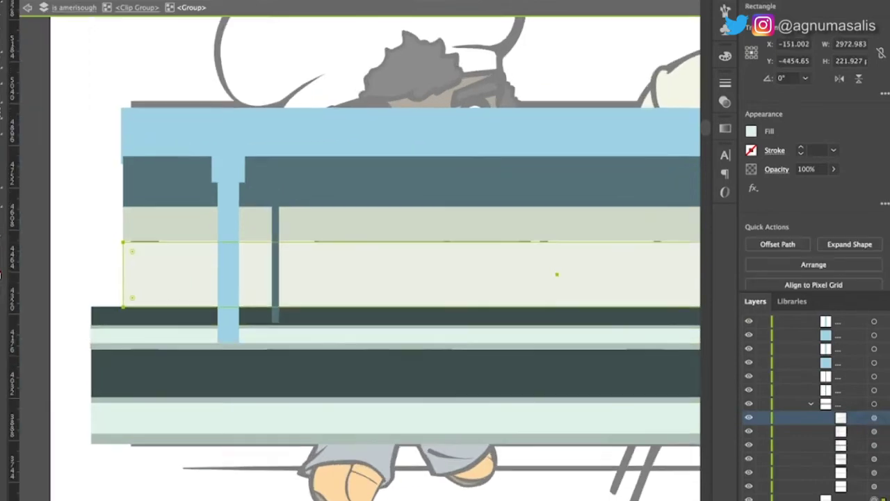
pyautogui.moveTo(558, 242); pyautogui.dragTo(558, 251)
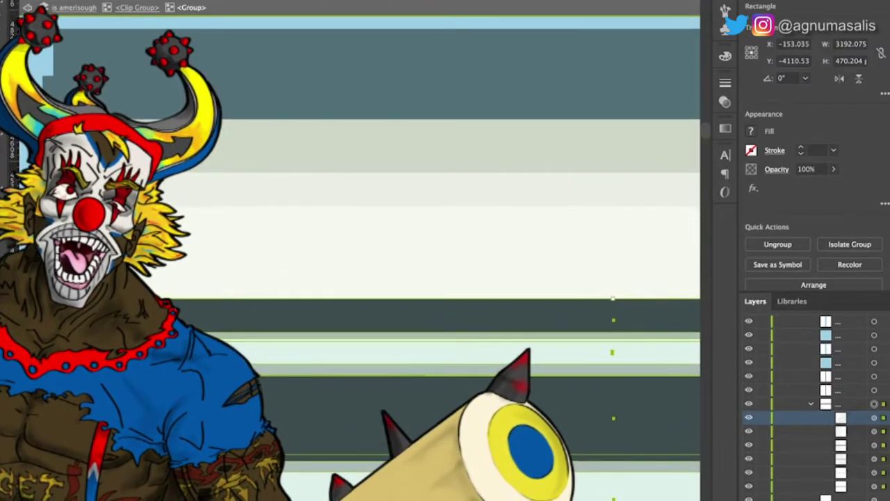
pyautogui.moveTo(631, 365); pyautogui.dragTo(632, 372)
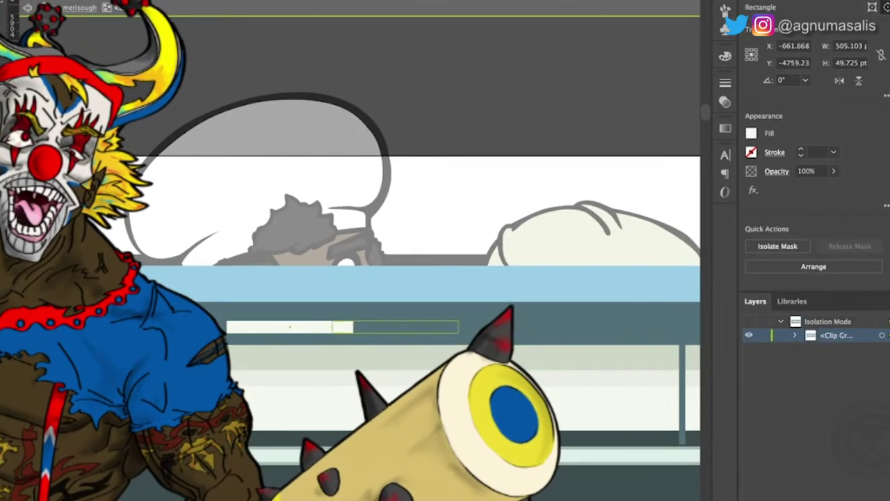
# Create a row of five off-white ceiling light panels with slanted ends along the dark teal band
pyautogui.click(289, 327)
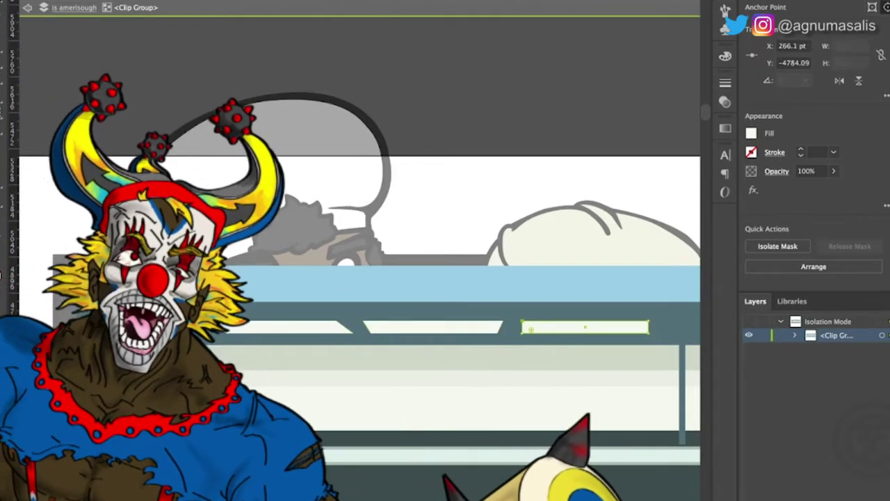
pyautogui.scroll(-5, 347, 278)
pyautogui.hotkey('ctrl', 'shift', 'a')
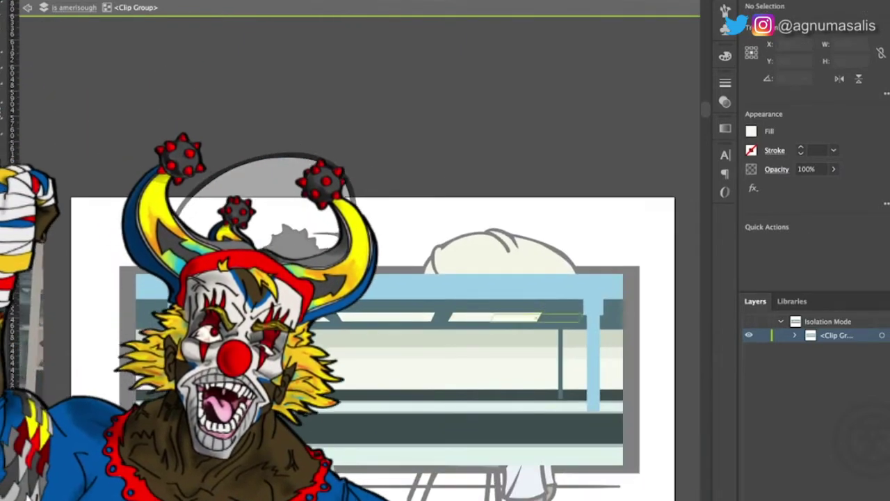
pyautogui.scroll(2, 334, 288)
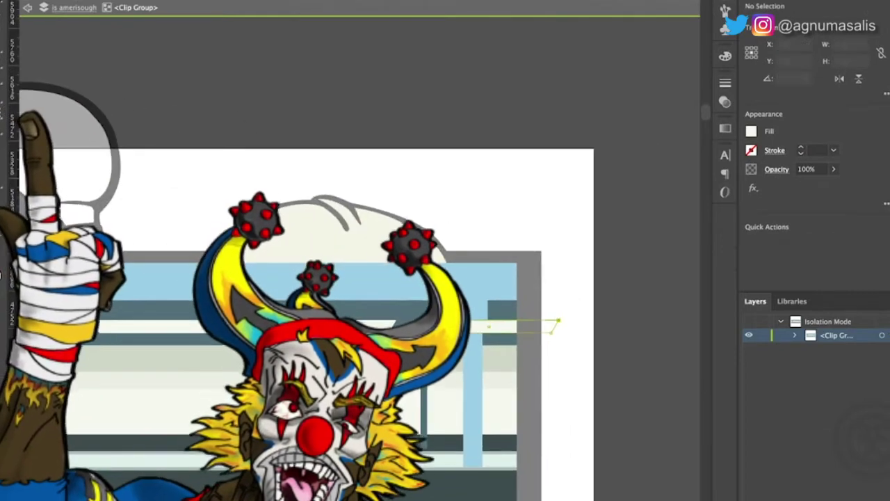
pyautogui.click(556, 322)
pyautogui.scroll(2, 557, 323)
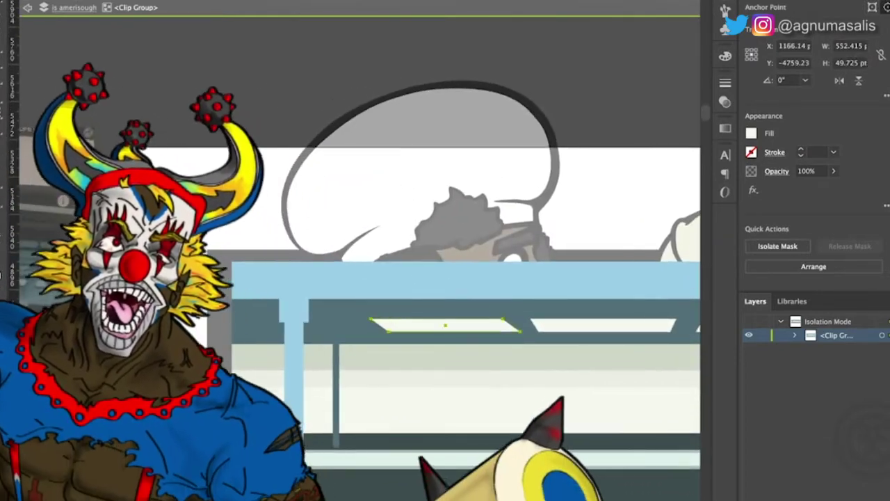
pyautogui.hscroll(-3, 417, 292)
pyautogui.keyDown('shift'); pyautogui.click(581, 322); pyautogui.keyUp('shift')
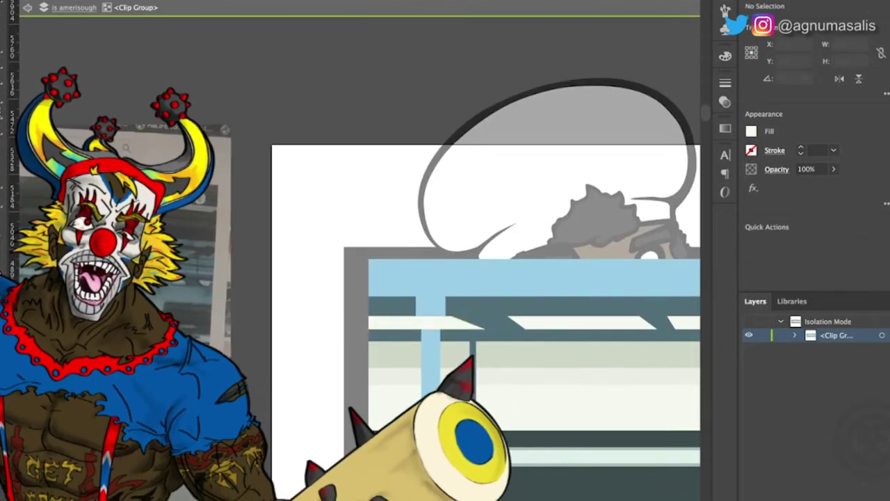
# Group the ceiling light panels and arrange the group behind the light blue columns
pyautogui.scroll(-4, 348, 278)
pyautogui.scroll(4, 209, 153)
pyautogui.hotkey('ctrl', 'g')
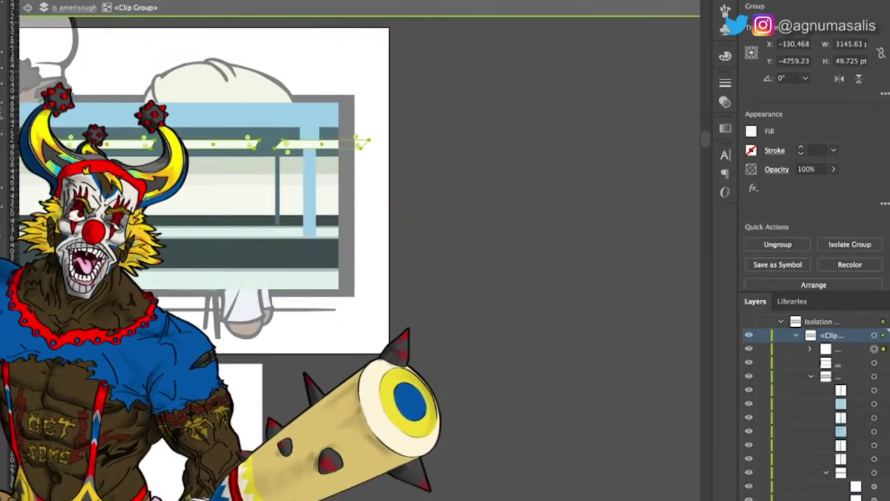
pyautogui.hotkey('ctrl', '[')
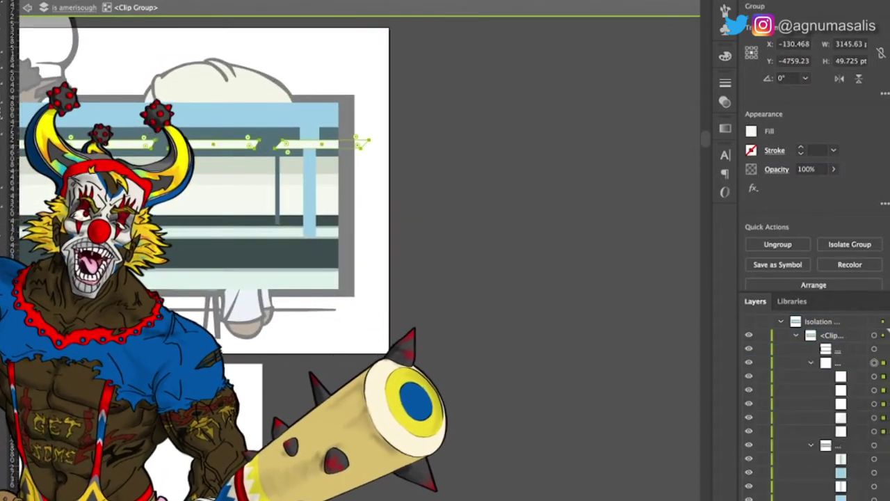
pyautogui.hscroll(-10, 348, 264)
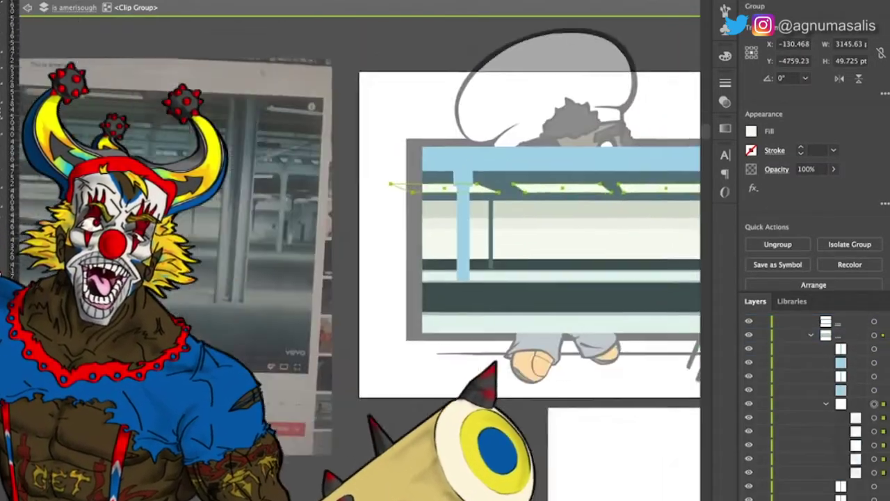
# Using the reference still as a guide, shift the leftmost ceiling light panel inward, leaving a narrow slanted gap before its neighbour
pyautogui.hscroll(-5, 348, 264)
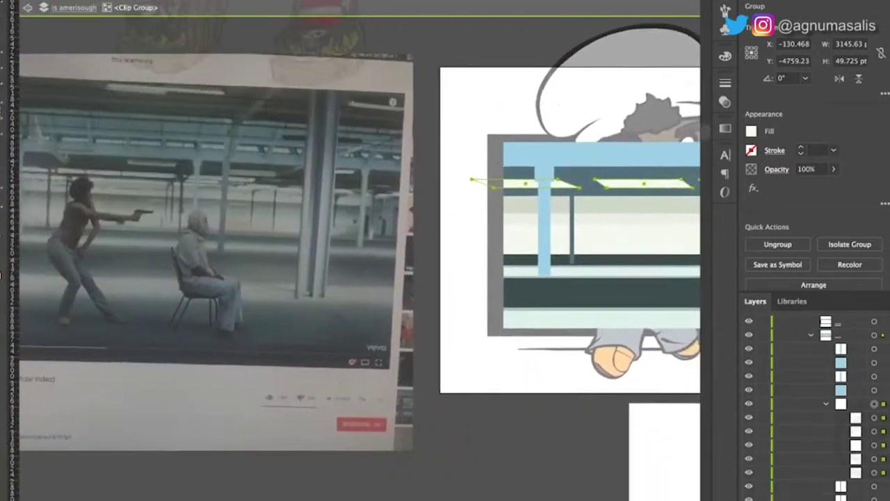
pyautogui.hscroll(10, 359, 257)
pyautogui.scroll(2, 358, 257)
pyautogui.hscroll(-5, 417, 279)
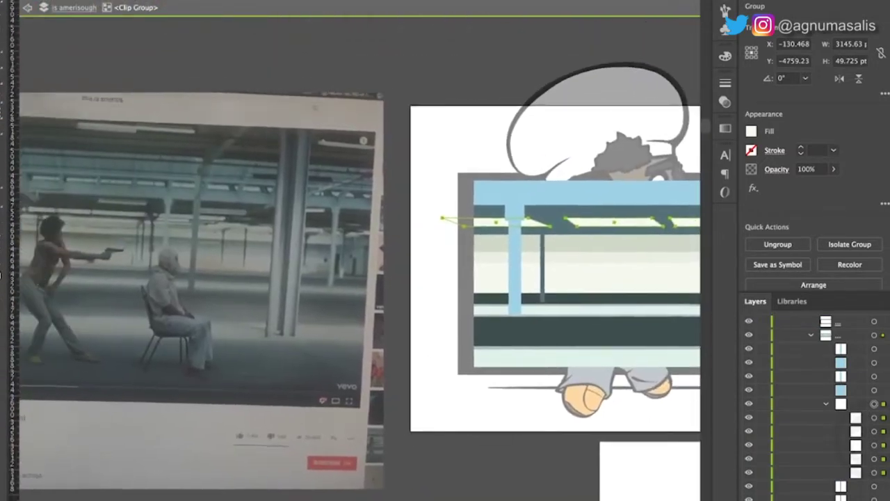
pyautogui.hscroll(-5, 417, 278)
pyautogui.hscroll(3, 417, 278)
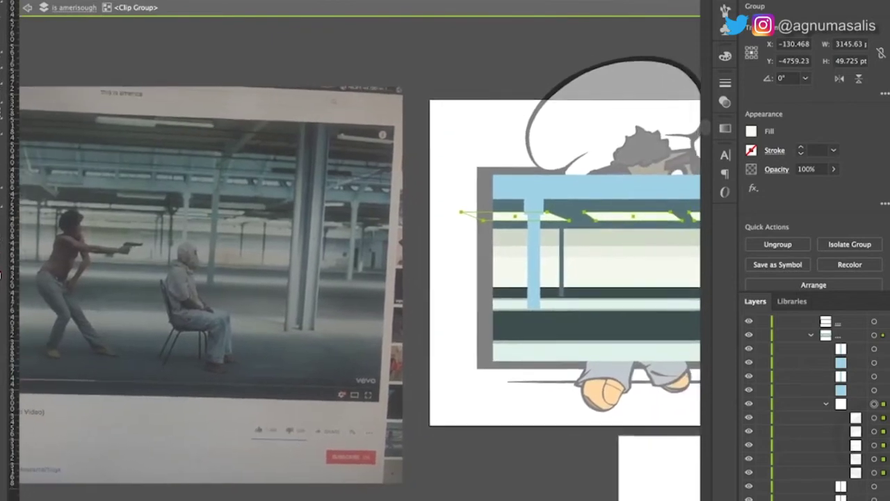
pyautogui.hscroll(-2, 417, 278)
pyautogui.scroll(3, 417, 265)
pyautogui.click(875, 458)
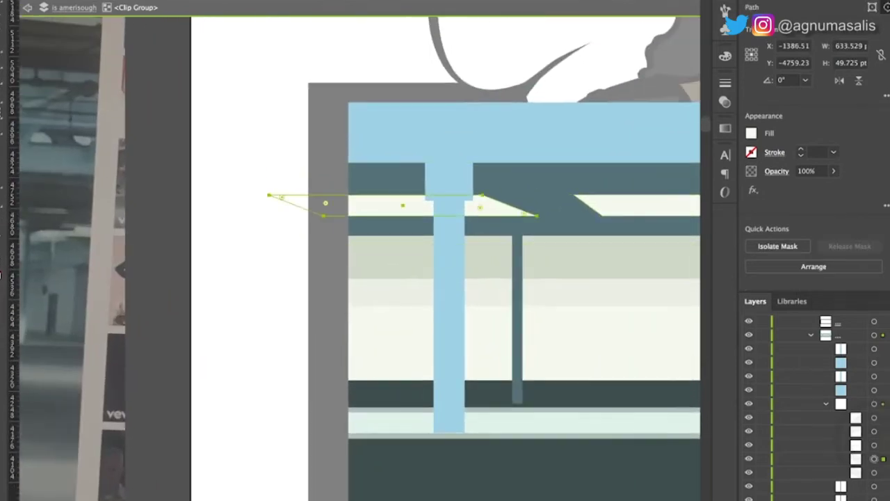
# Extend the two thin dark teal posts upward to the upper ceiling beam, making them about 516.6 pt tall
pyautogui.click(517, 313)
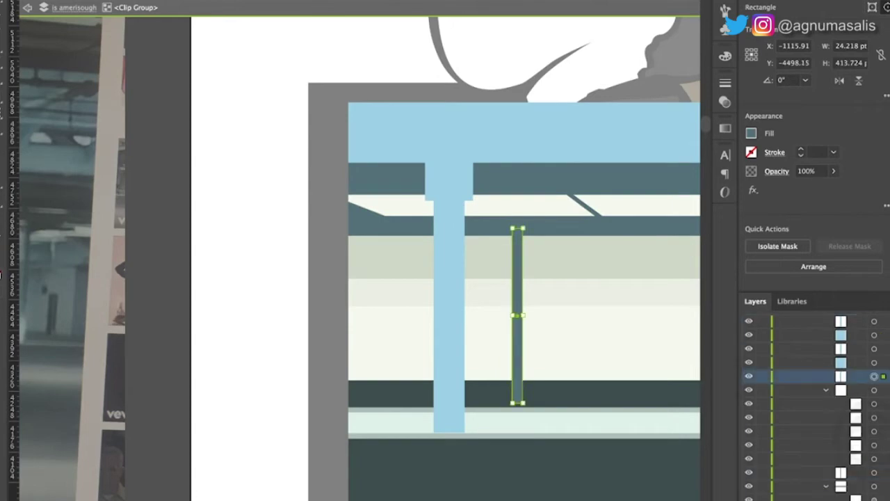
pyautogui.hotkey('ctrl', '-')
pyautogui.hscroll(5, 360, 257)
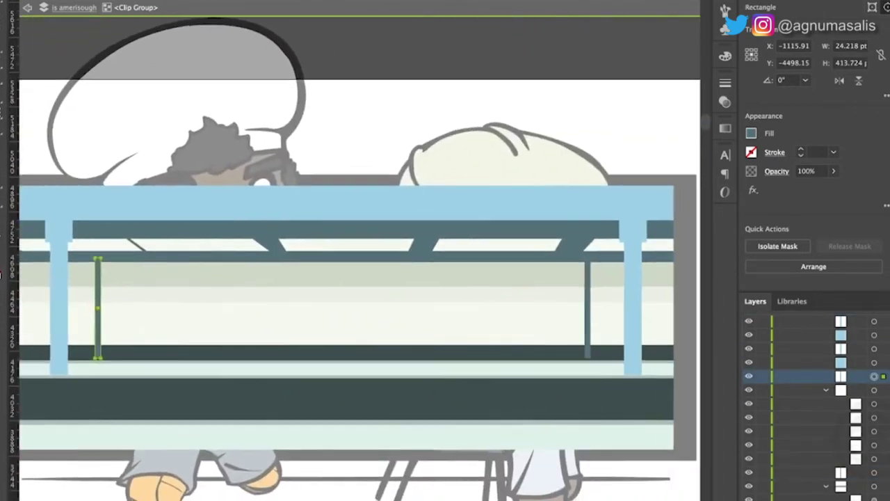
pyautogui.keyDown('shift'); pyautogui.click(588, 310); pyautogui.keyUp('shift')
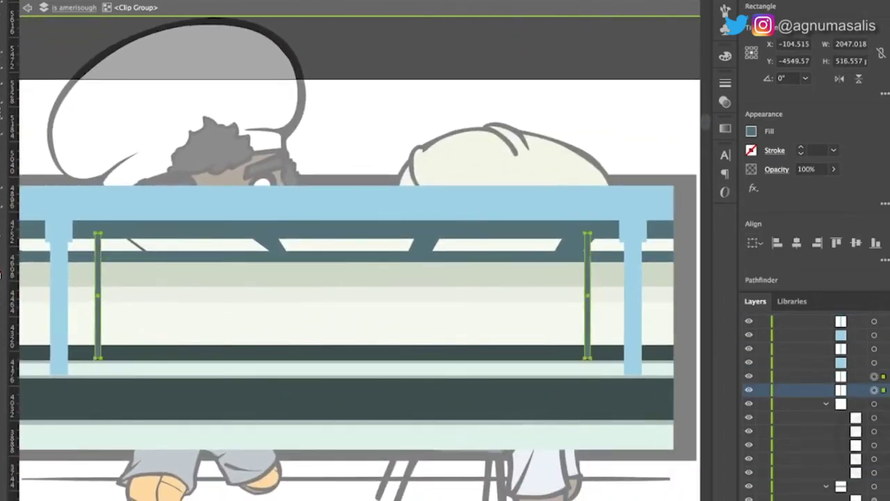
# Reshape the left end of the middle ceiling light panel to narrow the gap to the panel beside it
pyautogui.hscroll(-5, 355, 257)
pyautogui.click(469, 221)
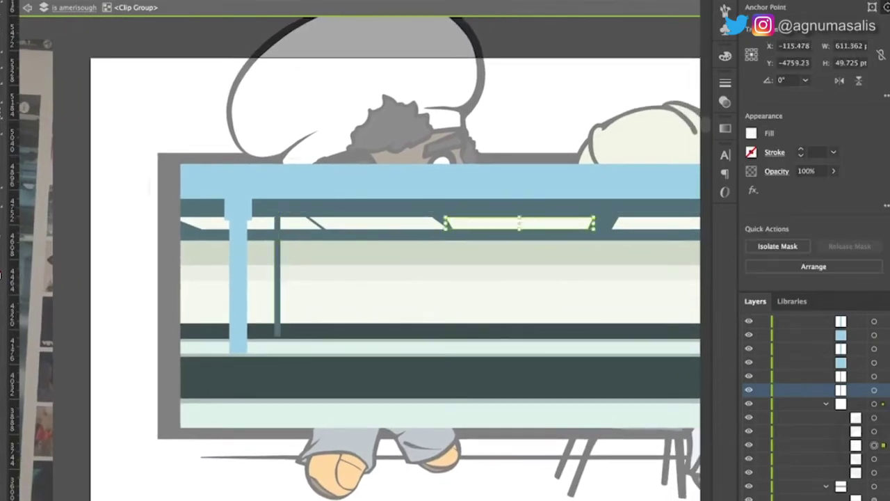
pyautogui.hotkey('ctrl', 'shift', 'a')
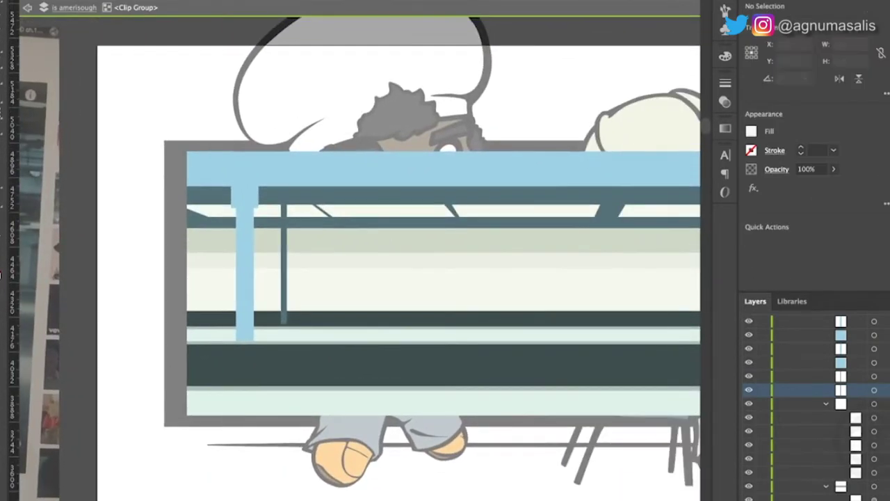
# Add a long off-white light strip about 1672 pt wide just below the ceiling beam, behind the posts, and leave isolation mode
pyautogui.click(464, 236)
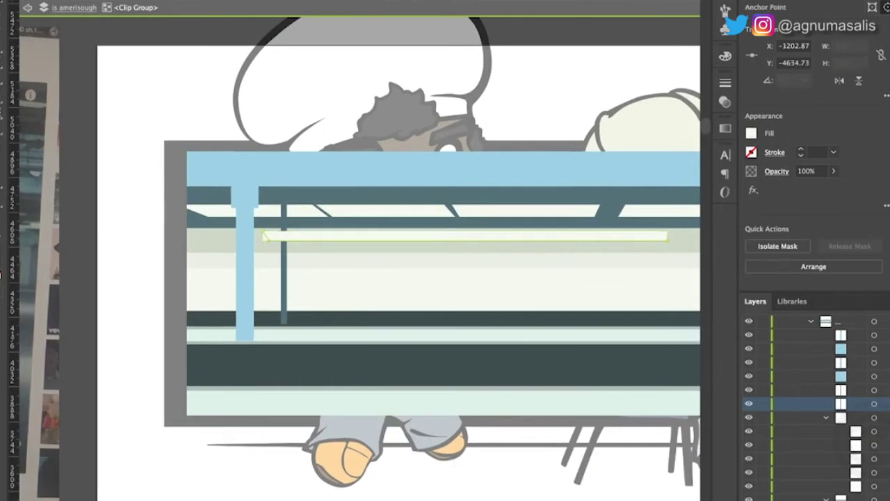
pyautogui.doubleClick(270, 235)
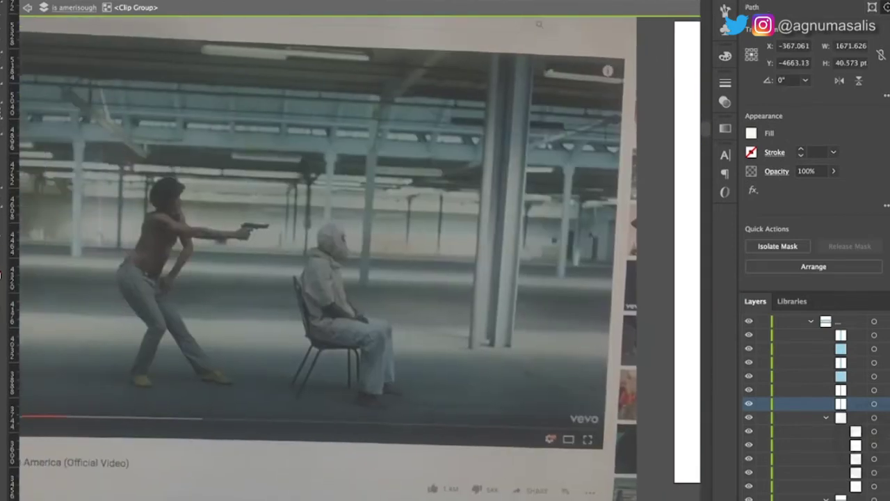
pyautogui.hotkey('ctrl', '-')
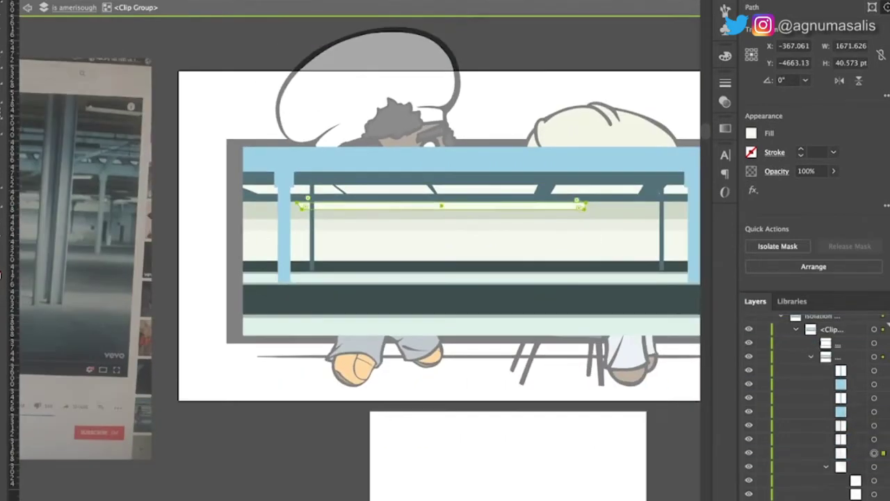
pyautogui.hotkey('ctrl', 'shift', 'a')
pyautogui.hotkey('ctrl', '+')
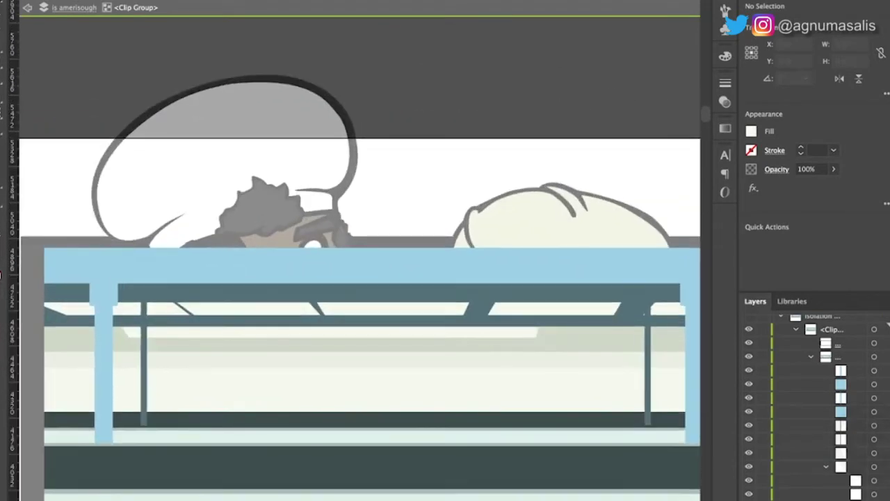
pyautogui.click(646, 362)
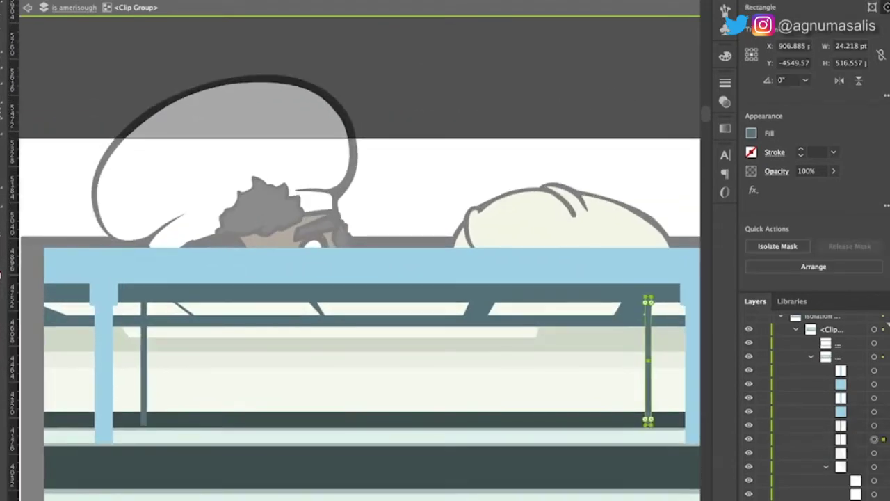
pyautogui.hotkey('ctrl', 'shift', 'a')
pyautogui.hotkey('ctrl', '-')
pyautogui.hotkey('ctrl', '-')
pyautogui.press('Escape')
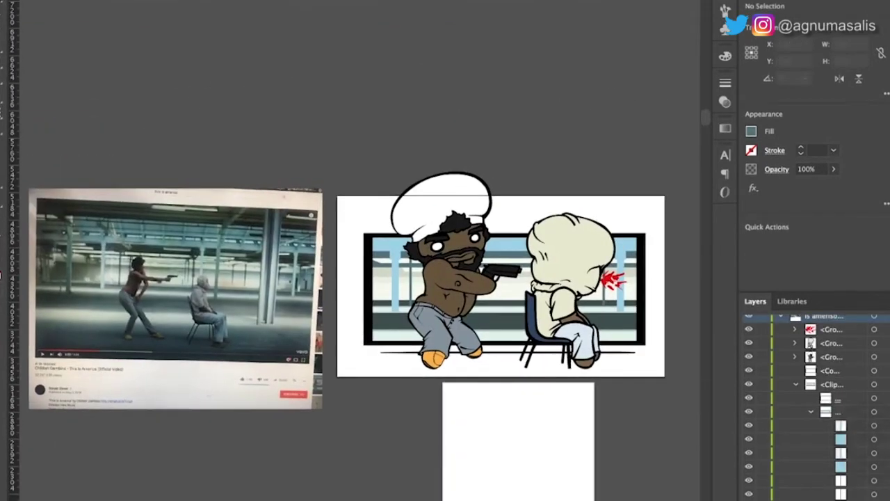
# Apply a Gaussian Blur to the warehouse artwork group inside the clipping frame
pyautogui.click(811, 411)
pyautogui.click(507, 327)
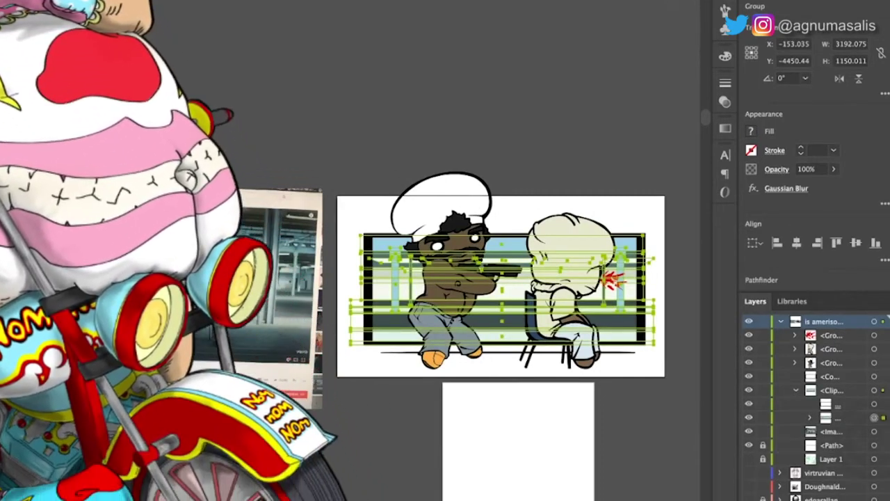
pyautogui.keyDown('shift'); pyautogui.click(874, 403); pyautogui.keyUp('shift')
pyautogui.hotkey('ctrl', '0')
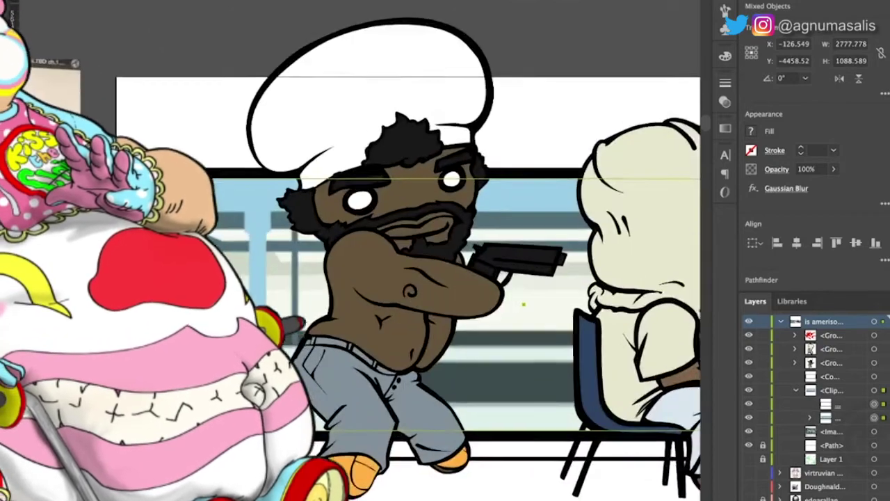
pyautogui.hotkey('ctrl', 'shift', 'a')
pyautogui.hotkey('ctrl', '-')
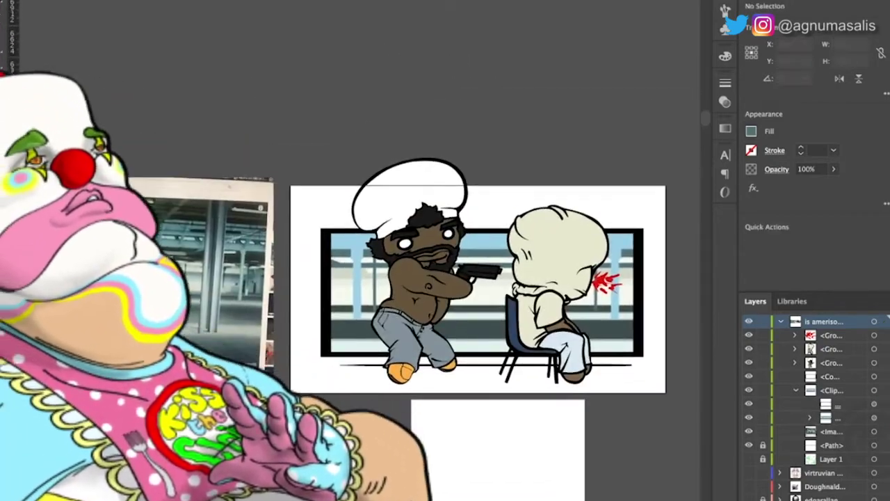
# Paste copies of both figures in front and merge the gunman's copy into one solid black silhouette
pyautogui.hotkey('ctrl', 'f')
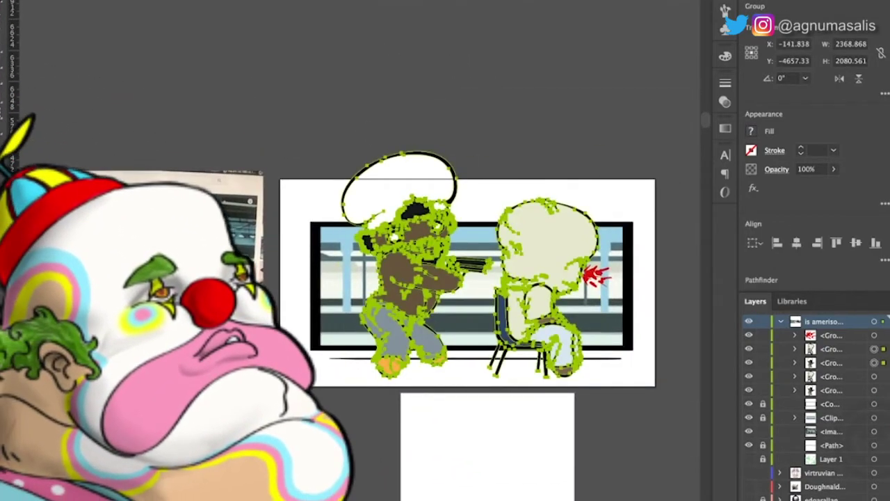
pyautogui.keyDown('shift'); pyautogui.click(546, 250); pyautogui.keyUp('shift')
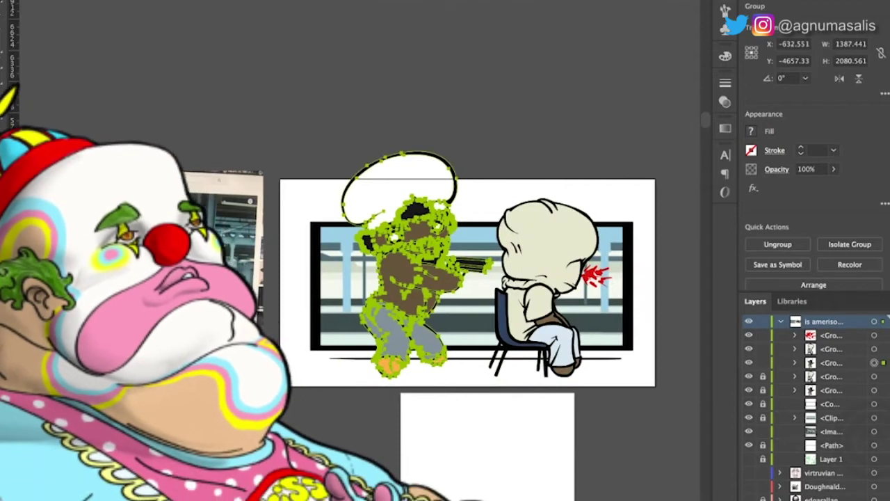
pyautogui.hotkey('shift', 'x')
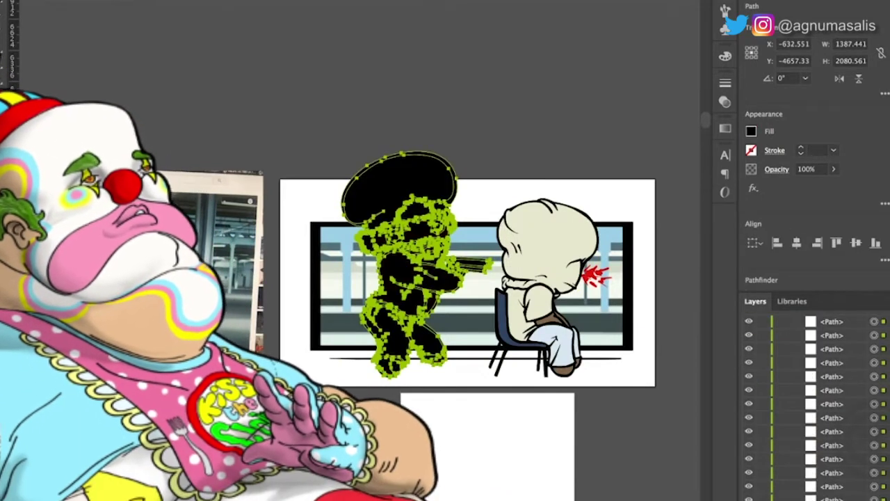
pyautogui.hotkey('ctrl', 'shift', 'a')
pyautogui.hscroll(3, 468, 279)
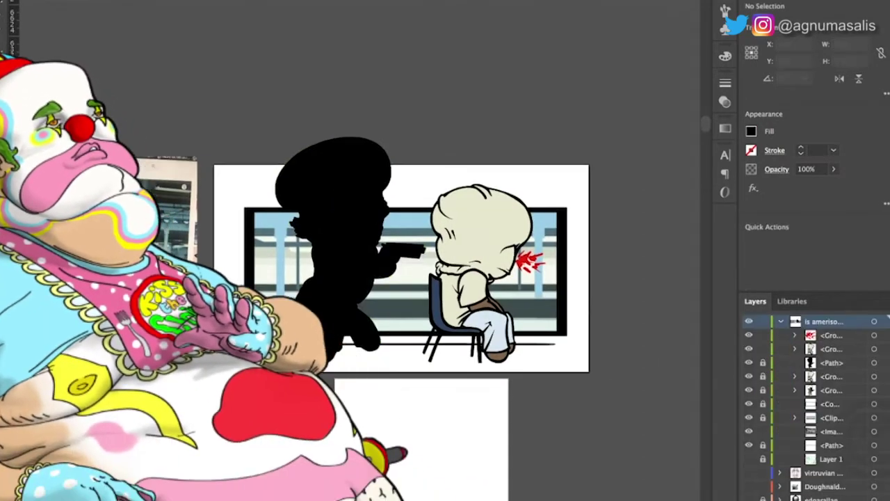
# Merge the seated figure's copy, including the chair, into one solid black silhouette
pyautogui.click(479, 264)
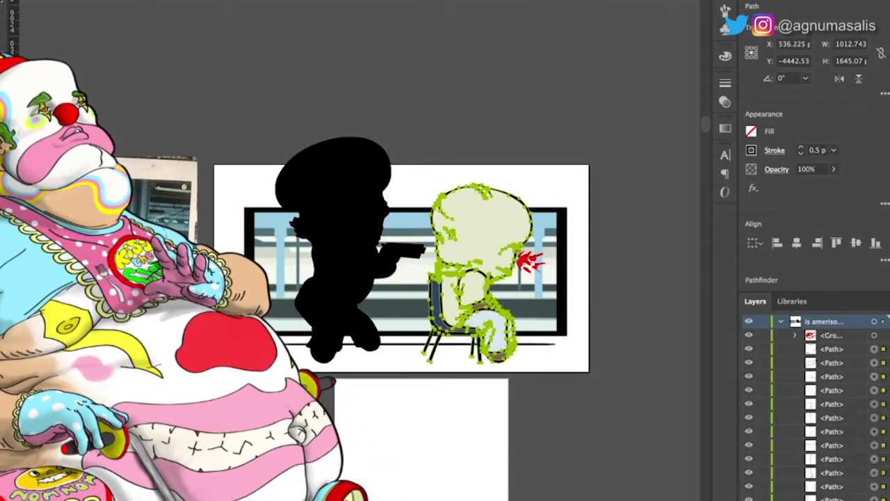
pyautogui.hotkey('shift', 'x')
pyautogui.hotkey('ctrl', 'shift', 'a')
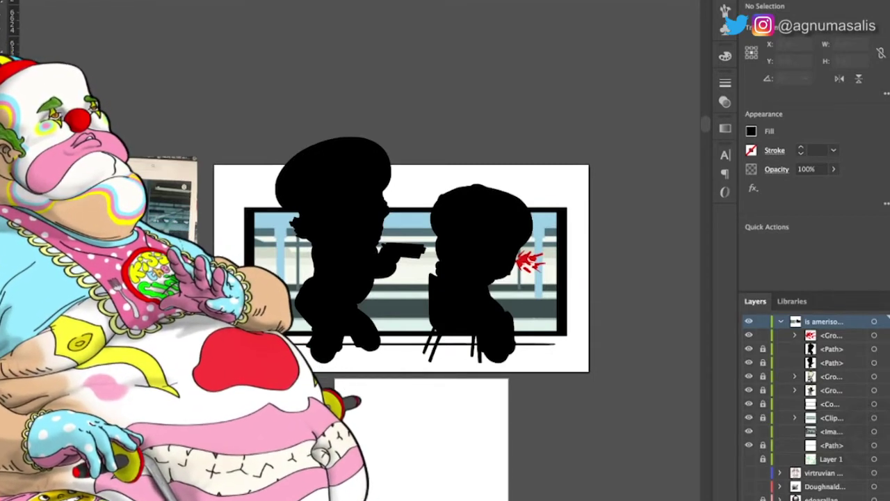
# Keep hidden duplicates of both silhouettes beneath the clipped warehouse group and set the opacity of the grouped visible silhouettes to 33%
pyautogui.click(480, 292)
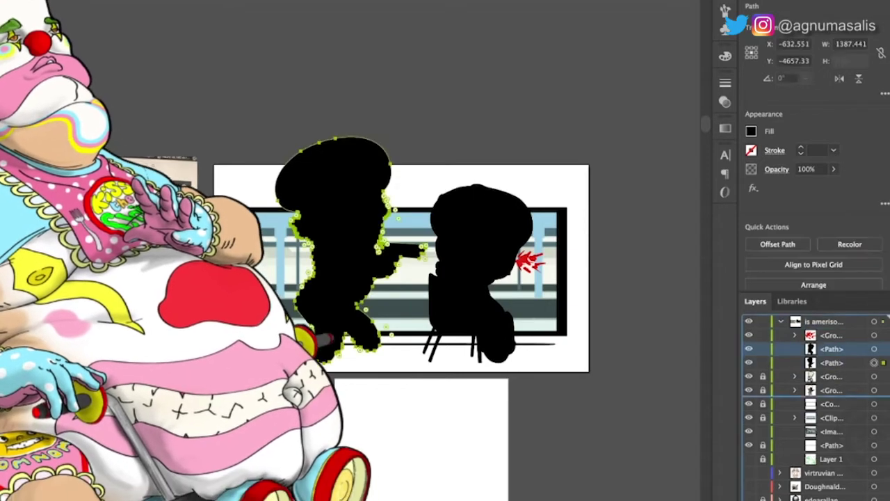
pyautogui.hotkey('ctrl', 'g')
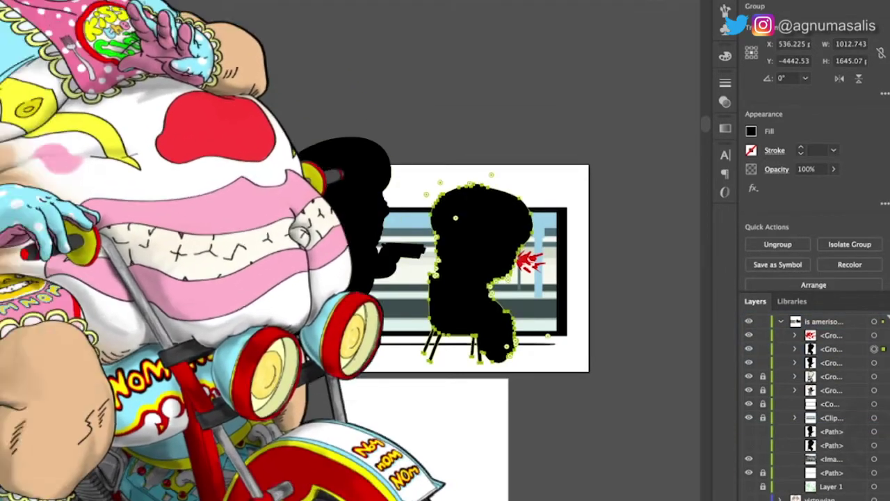
pyautogui.click(807, 169)
pyautogui.write('33')
pyautogui.press('Return')
pyautogui.click(334, 279)
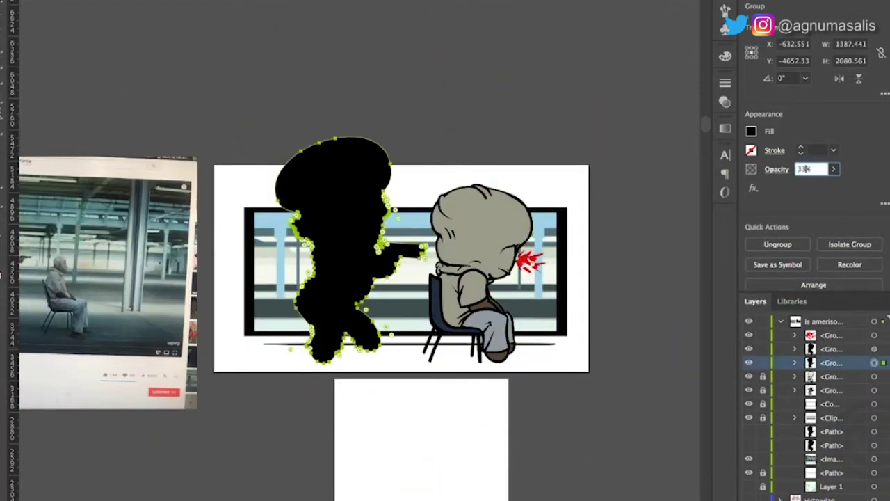
pyautogui.scroll(-3, 348, 264)
pyautogui.hscroll(-5, 348, 264)
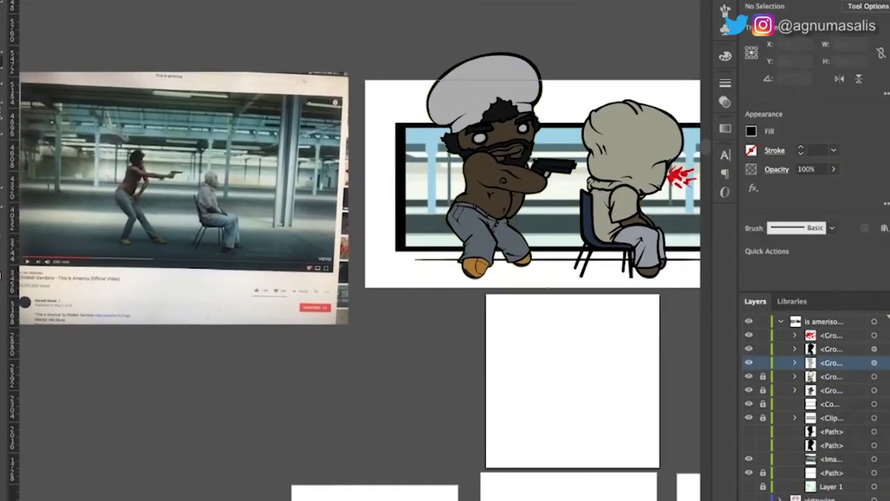
pyautogui.click(626, 195)
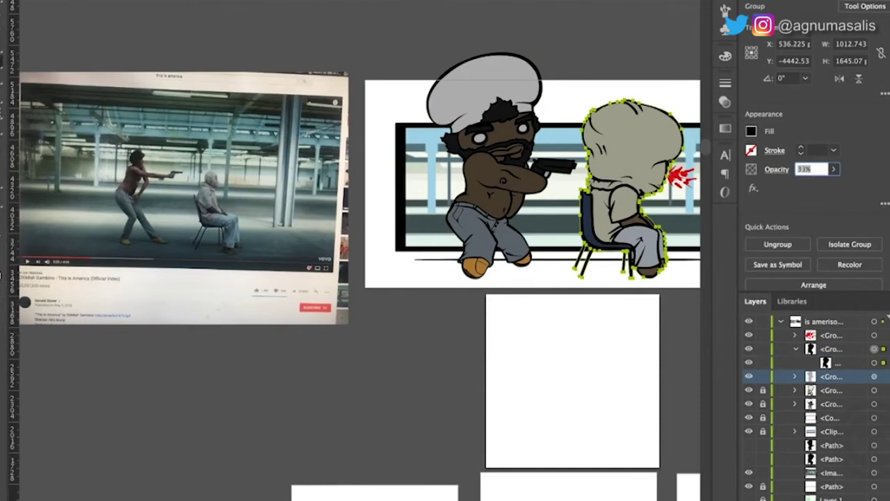
pyautogui.write('100')
pyautogui.press('Return')
pyautogui.write('0')
pyautogui.press('Return')
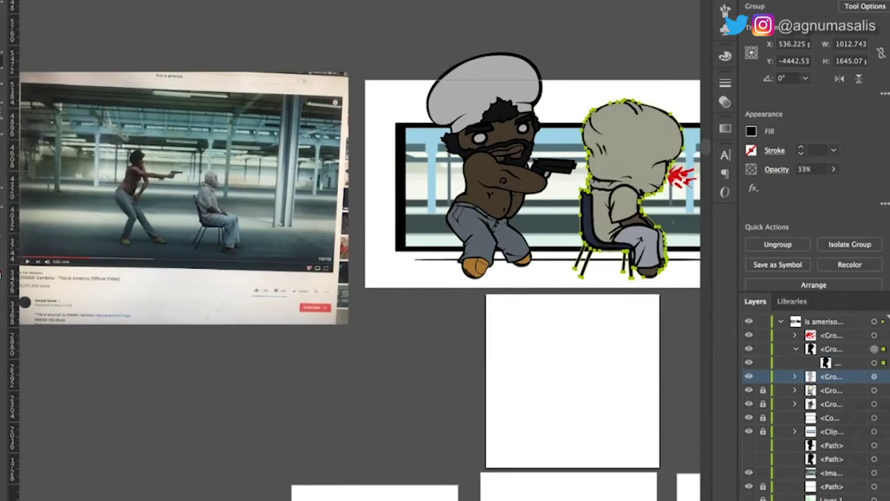
pyautogui.hotkey('shift', 'ctrl', 'a')
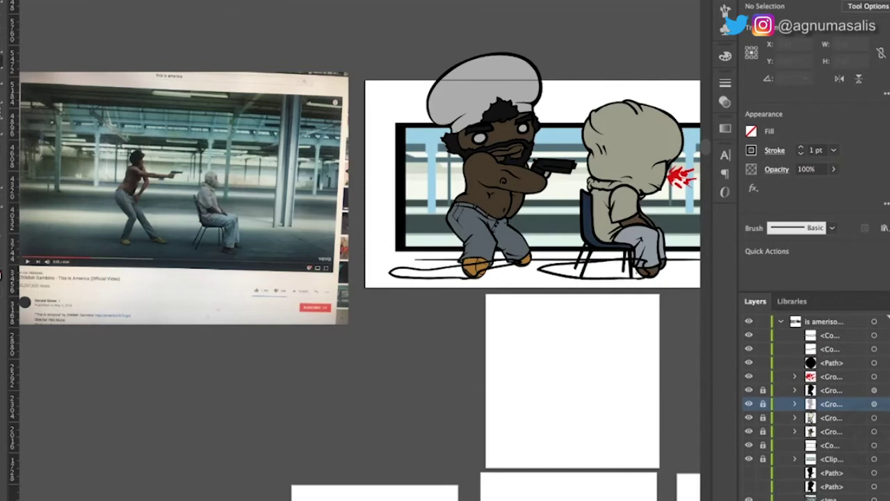
# Add flat ground shadows beneath the gunman and the chair, and turn them into soft, translucent grey shapes behind the figures
pyautogui.moveTo(389, 272); pyautogui.dragTo(652, 267)
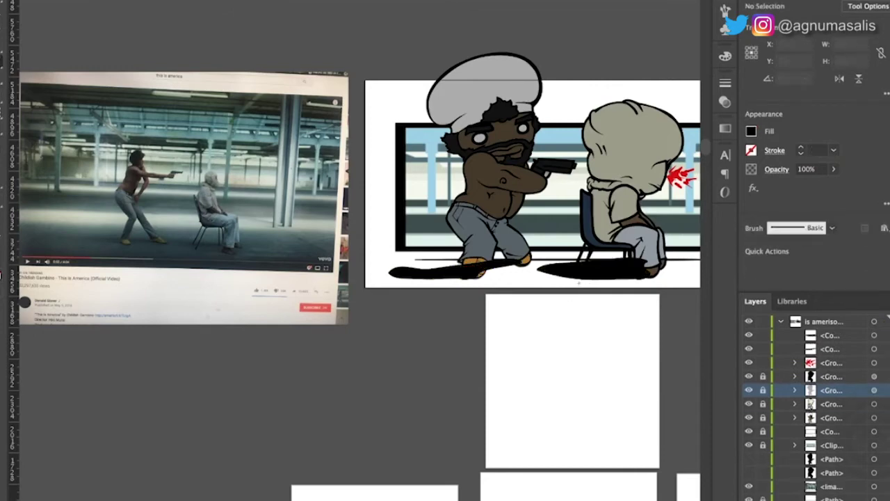
pyautogui.hotkey('ctrl', '+')
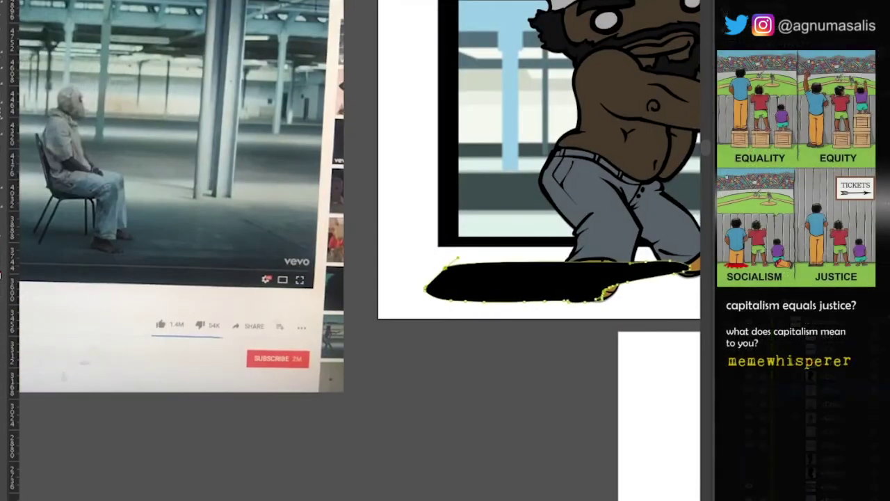
pyautogui.scroll(-1, 360, 251)
pyautogui.hscroll(2, 359, 250)
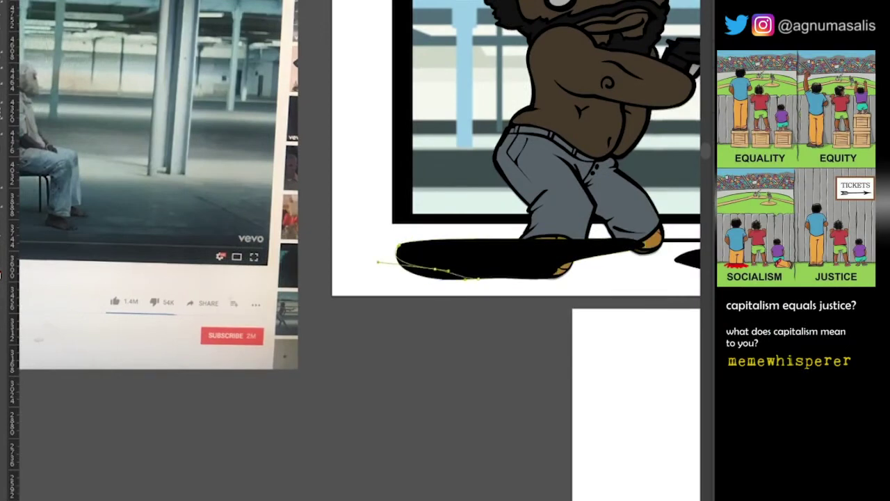
pyautogui.hscroll(8, 360, 250)
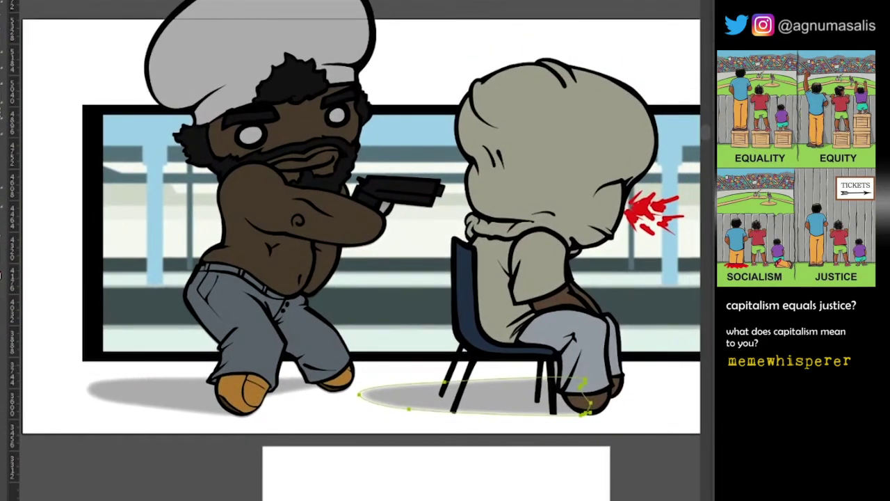
# Erase a jagged dividing line through the seated figure's shadow overlay, across the shirt, sleeve, collar and hooded head
pyautogui.click(556, 139)
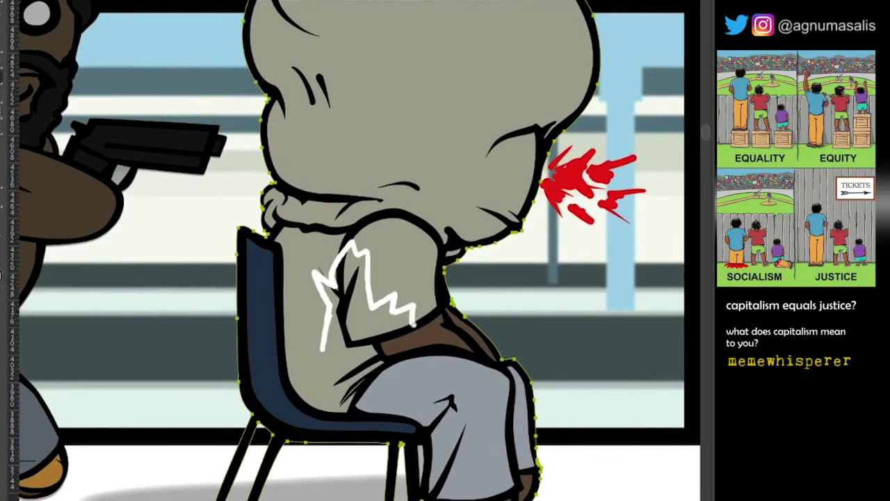
pyautogui.moveTo(378, 201); pyautogui.dragTo(345, 215)
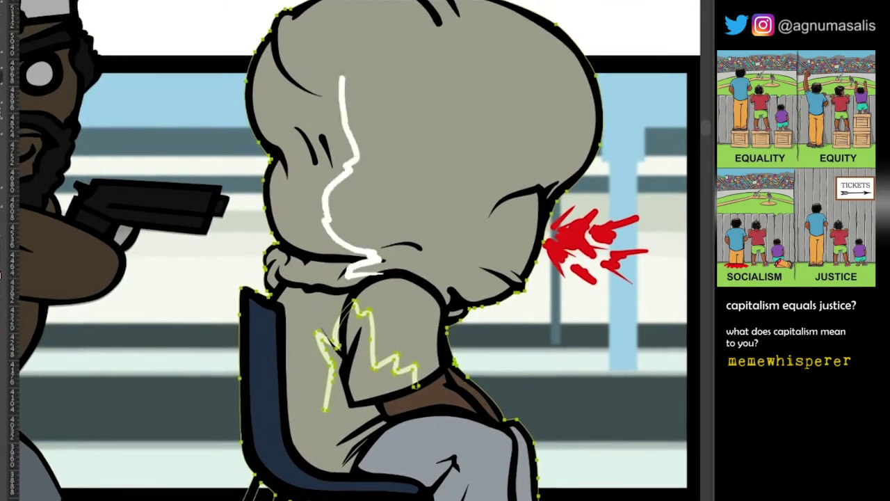
pyautogui.moveTo(340, 77); pyautogui.dragTo(369, 25)
pyautogui.moveTo(369, 26); pyautogui.dragTo(326, 196)
pyautogui.scroll(-3, 348, 251)
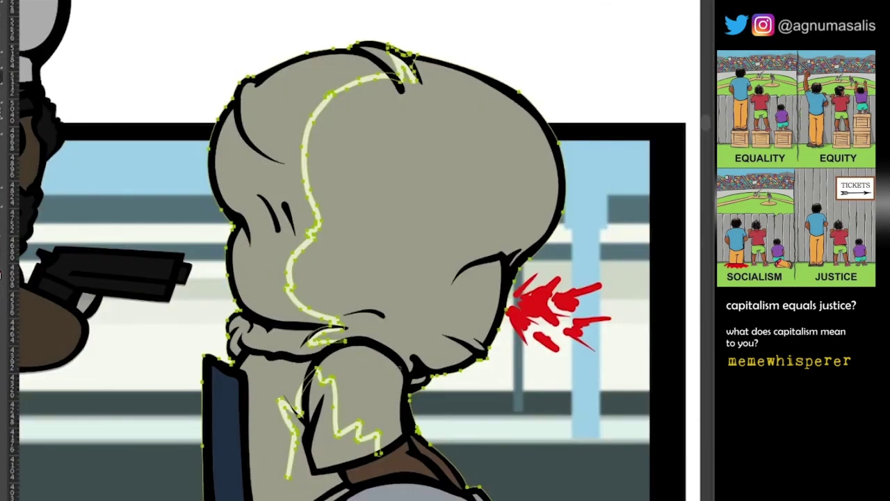
# Continue the erased dividing line across the forearm, trousers and shoe, and remove the overlay from the lit side
pyautogui.scroll(-6, 348, 250)
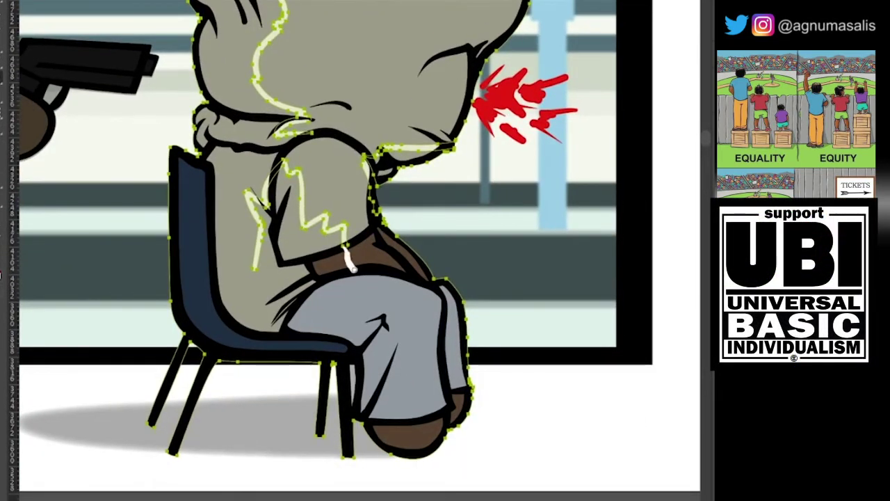
pyautogui.moveTo(418, 418); pyautogui.dragTo(425, 450)
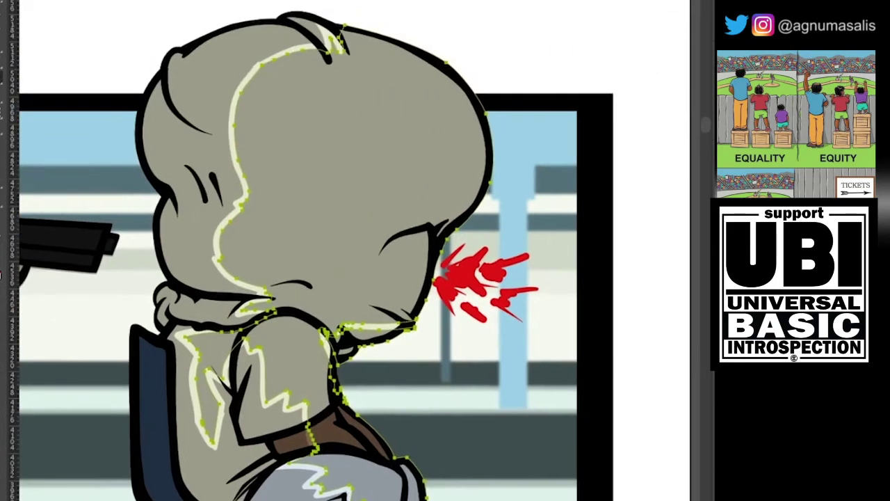
pyautogui.scroll(5, 348, 250)
pyautogui.scroll(-5, 450, 304)
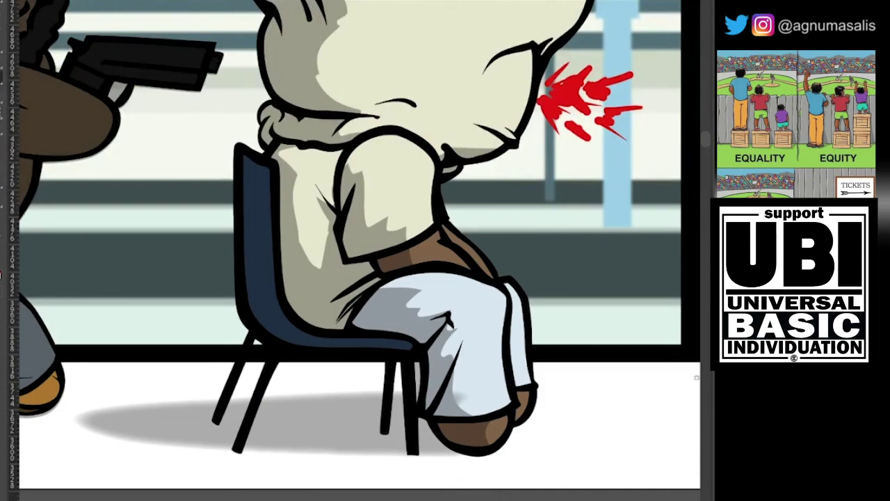
# Clean up the shading edges around the seated figure's knee folds, trouser leg and shoe
pyautogui.scroll(2, 355, 250)
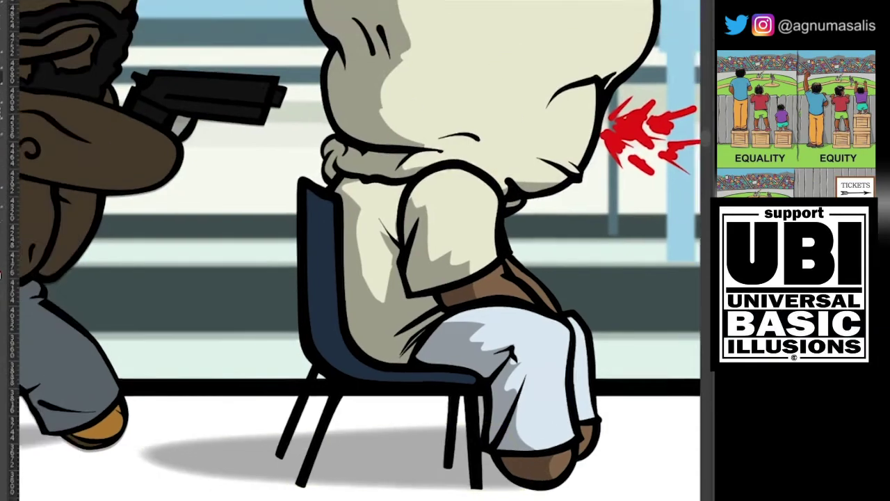
pyautogui.scroll(-6, 355, 250)
pyautogui.scroll(6, 355, 250)
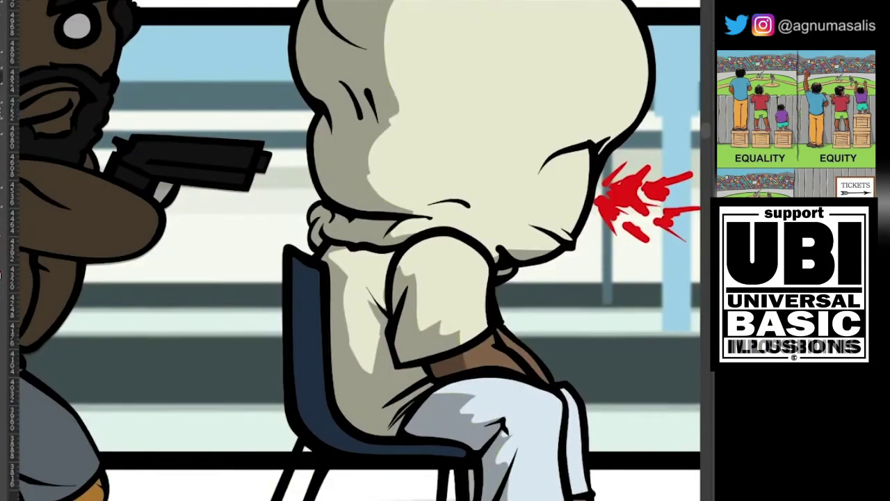
pyautogui.scroll(3, 355, 251)
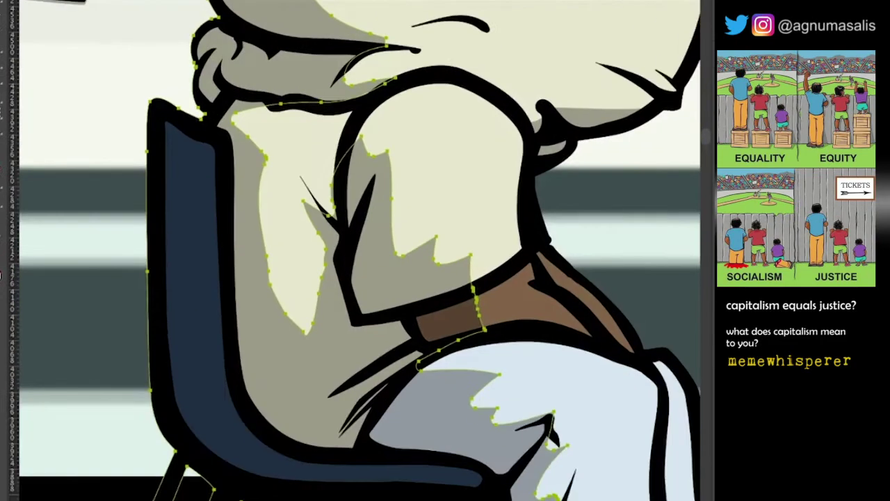
pyautogui.scroll(-3, 355, 250)
pyautogui.scroll(3, 355, 313)
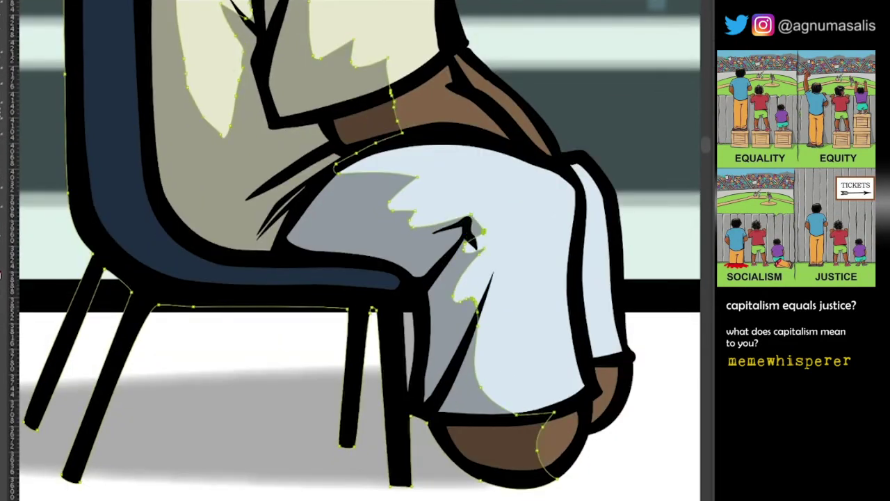
# Reshape the seated figure's shading edges on the forearm, along the shirt folds and beneath the collar
pyautogui.scroll(-3, 355, 251)
pyautogui.scroll(5, 355, 251)
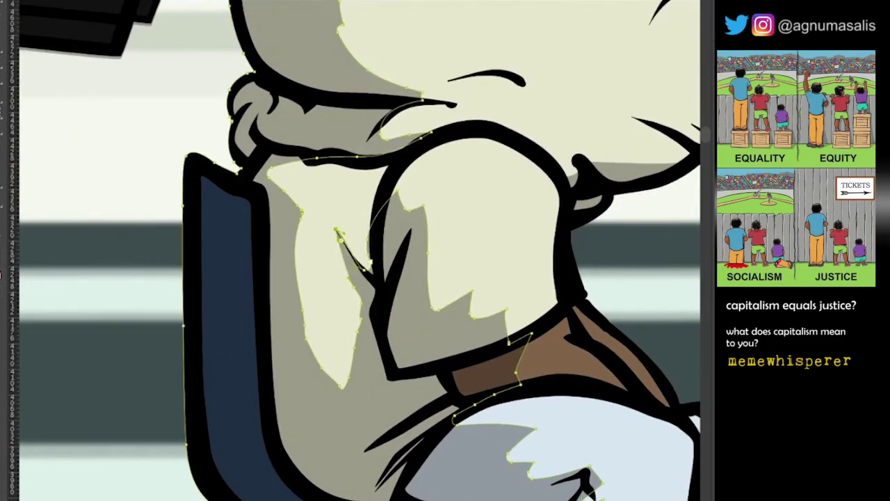
pyautogui.scroll(2, 354, 251)
pyautogui.hotkey('ctrl', 'a')
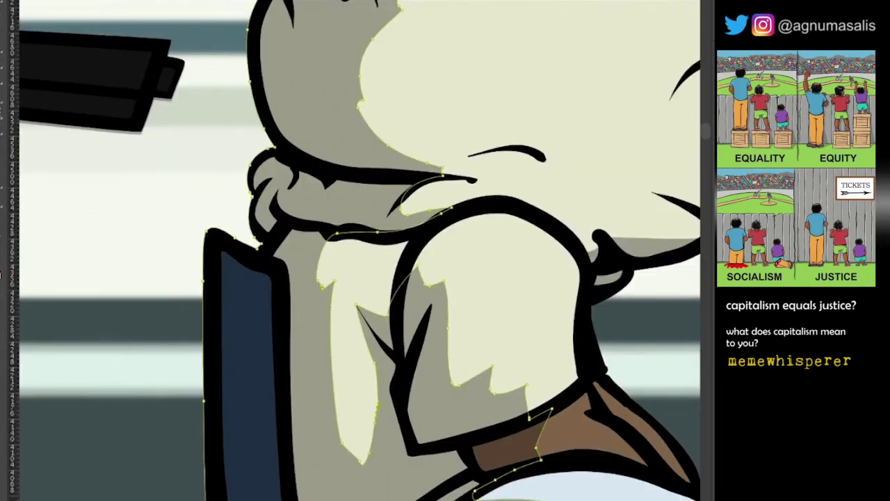
pyautogui.scroll(3, 354, 250)
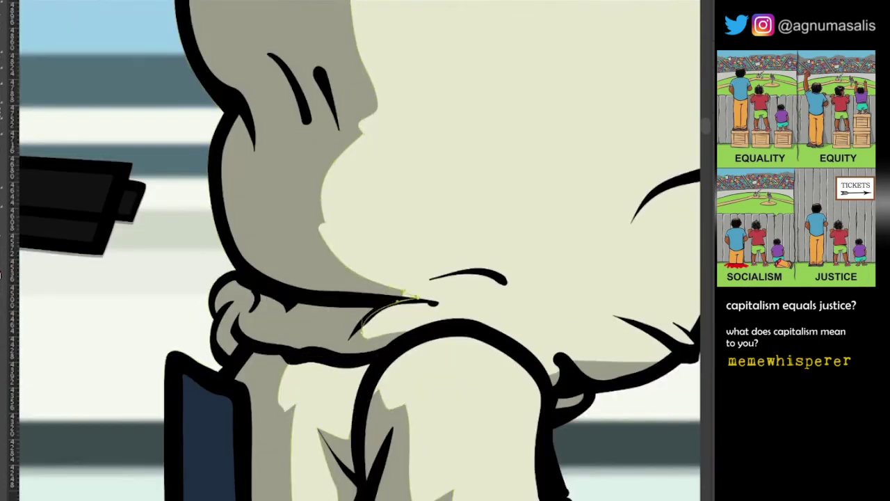
# Adjust the curve of the shading edge at the fold on top of the seated figure's hood
pyautogui.scroll(6, 354, 250)
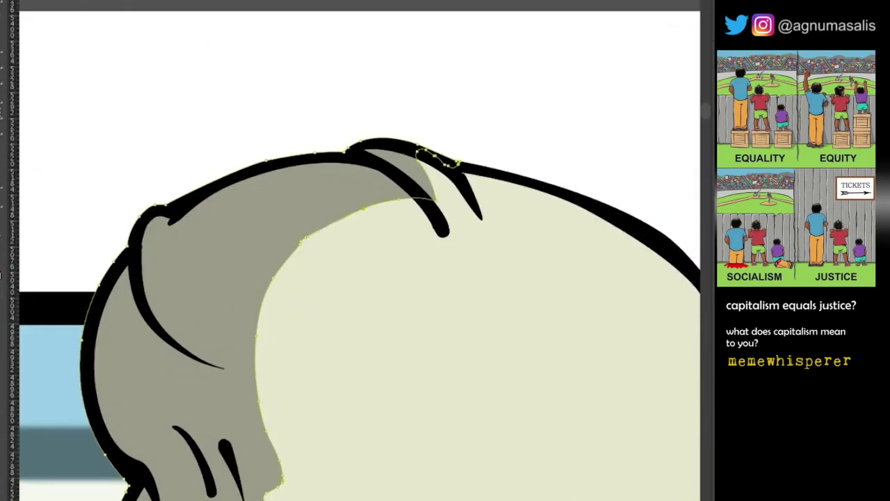
pyautogui.scroll(3, 487, 158)
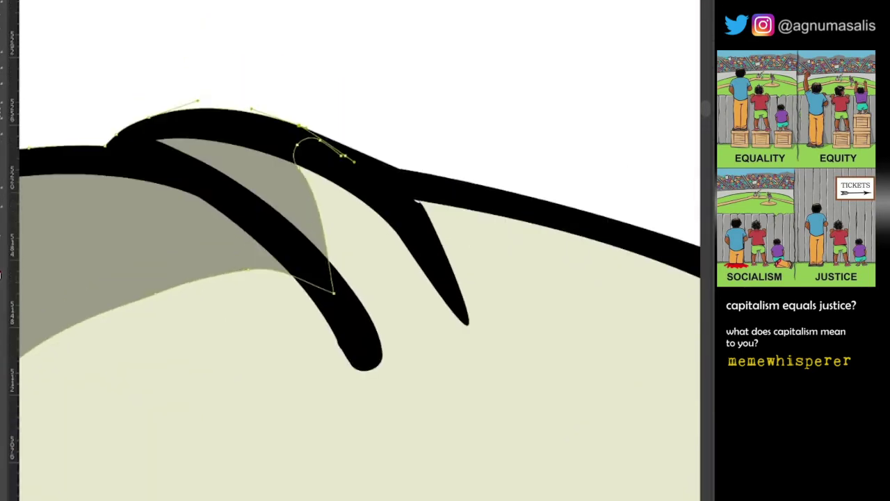
pyautogui.press('a')
pyautogui.scroll(2, 355, 250)
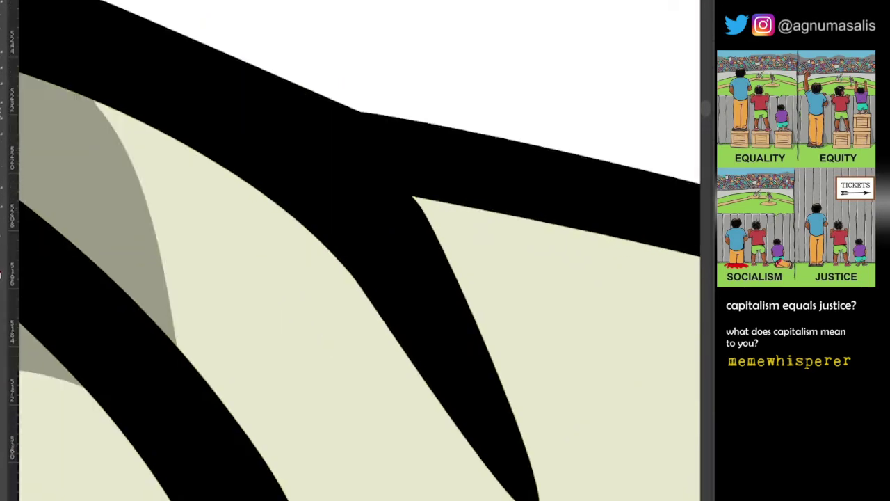
# Round off the lower end of the shirt highlight and refine the shading corner at the seated figure's knee fold
pyautogui.scroll(-5, 355, 250)
pyautogui.scroll(4, 355, 250)
pyautogui.scroll(-2, 355, 250)
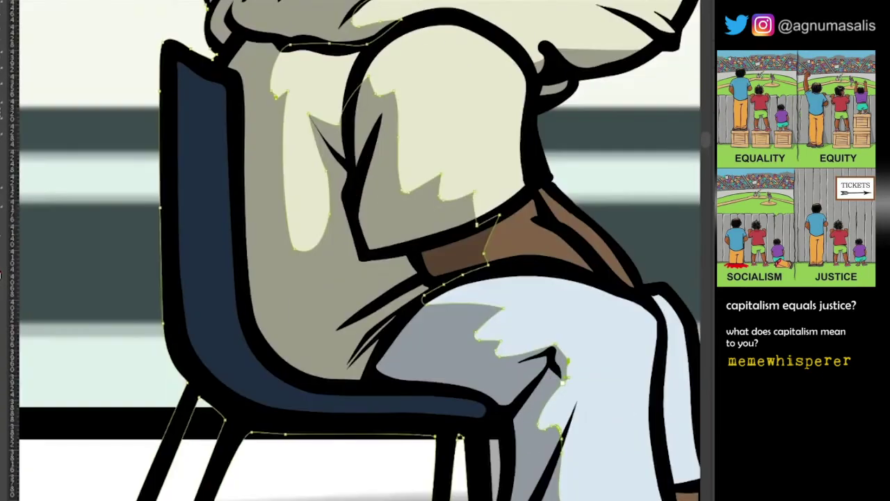
pyautogui.scroll(-6, 355, 250)
pyautogui.scroll(2, 354, 251)
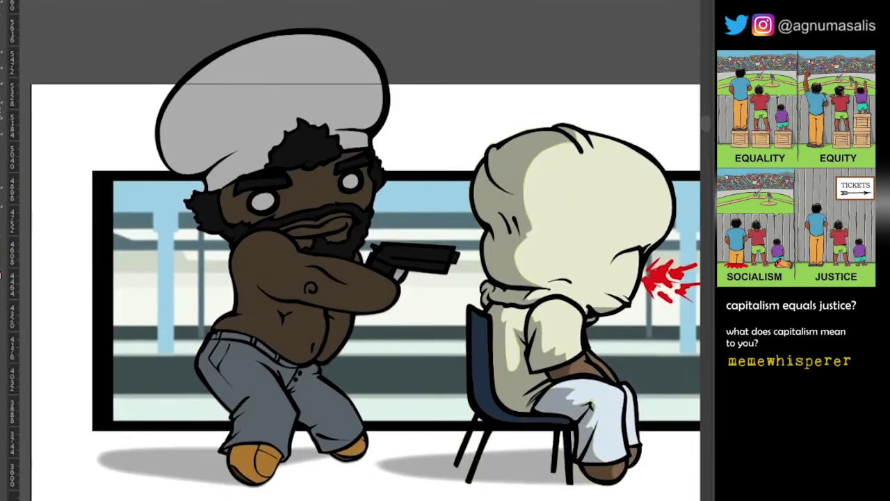
# Paint translucent shading boundary strokes down the gunman's near trouser leg and shoe, and from his waistband across the belly beneath the arm
pyautogui.scroll(-1, 355, 250)
pyautogui.scroll(4, 275, 431)
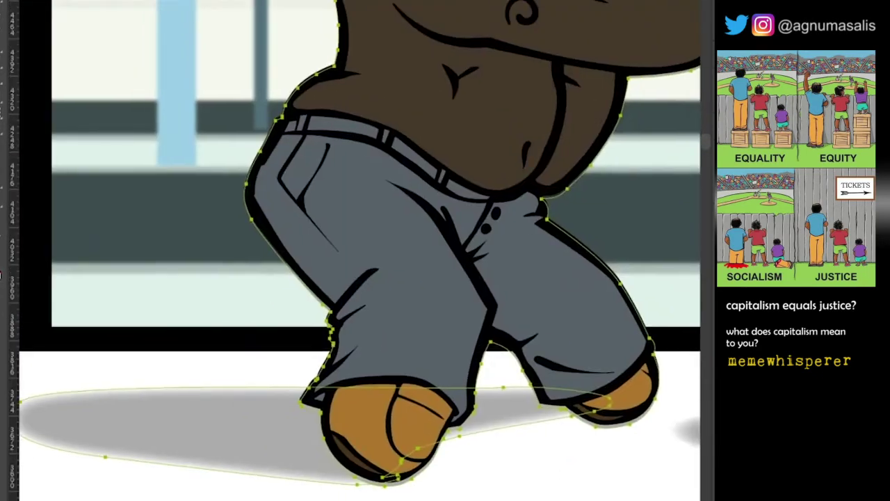
pyautogui.moveTo(298, 122); pyautogui.dragTo(376, 341)
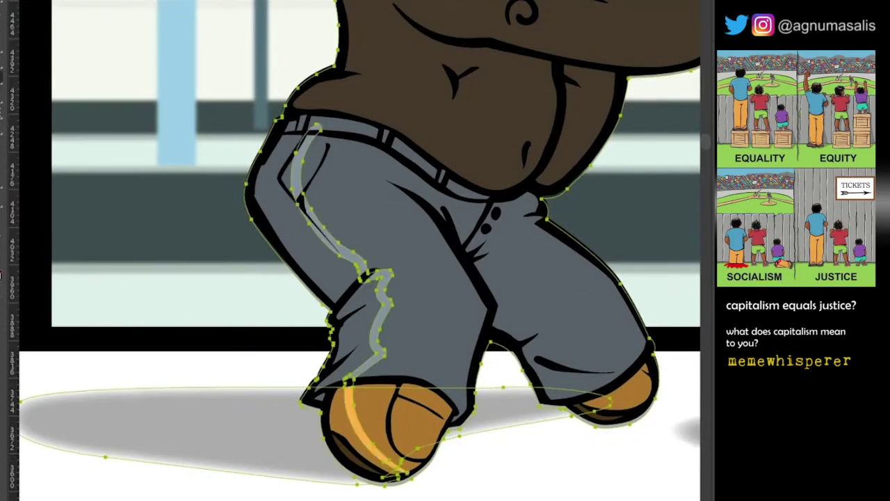
pyautogui.scroll(2, 355, 251)
pyautogui.moveTo(299, 235); pyautogui.dragTo(339, 225)
pyautogui.scroll(-2, 514, 167)
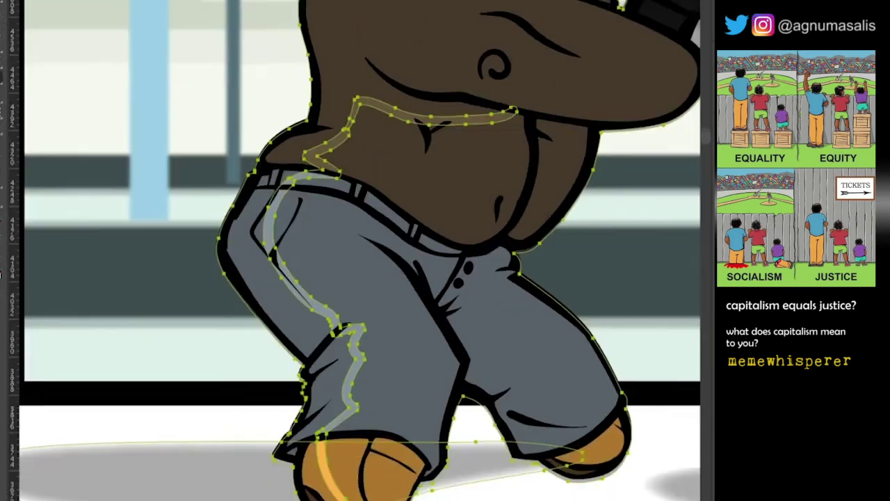
# Paint shading boundary strokes along the gunman's far trouser leg and shoe, and from the crotch down the crease between the legs
pyautogui.moveTo(435, 287); pyautogui.dragTo(532, 363)
pyautogui.moveTo(641, 436); pyautogui.dragTo(640, 436)
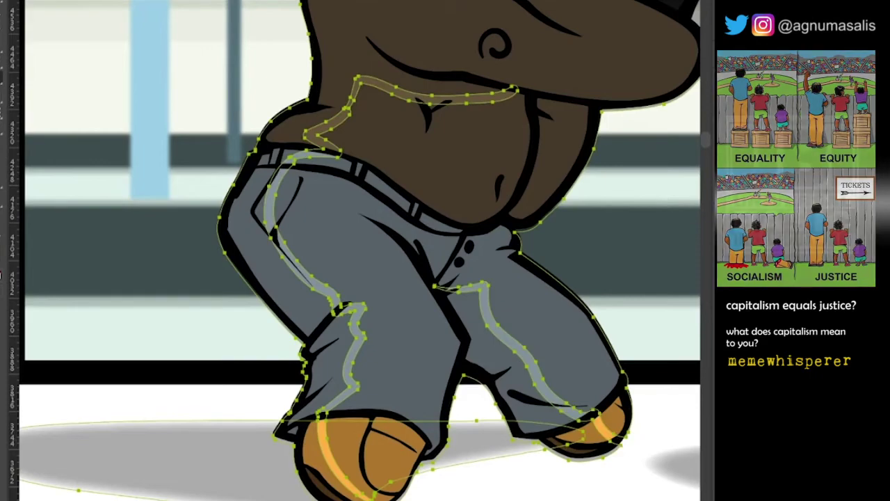
pyautogui.scroll(-1, 640, 435)
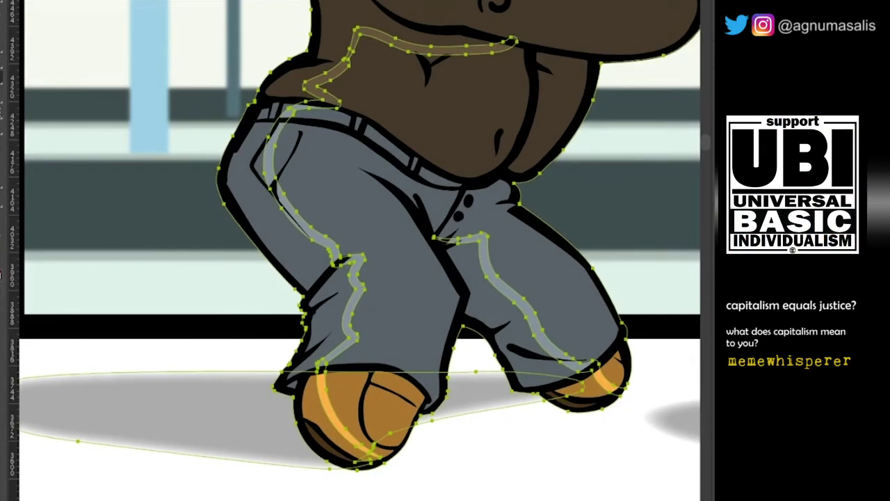
pyautogui.scroll(2, 613, 389)
pyautogui.scroll(2, 445, 229)
pyautogui.scroll(-3, 445, 251)
pyautogui.scroll(-1, 445, 251)
pyautogui.moveTo(412, 224); pyautogui.dragTo(451, 324)
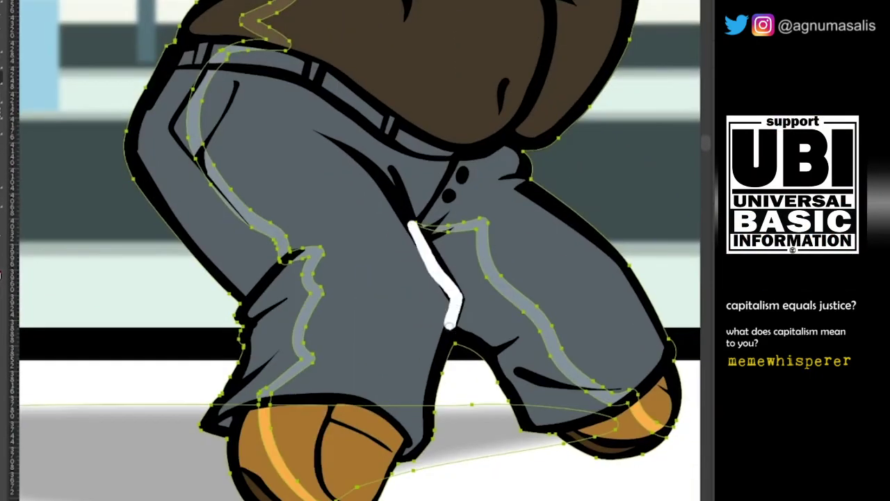
# Paint a shading boundary stroke along the lower curve of the gunman's belly on the side facing the seated figure
pyautogui.scroll(6, 445, 250)
pyautogui.moveTo(477, 398)
pyautogui.mouseDown()
pyautogui.moveTo(455, 416)
pyautogui.moveTo(445, 449)
pyautogui.mouseUp()
pyautogui.scroll(2, 446, 251)
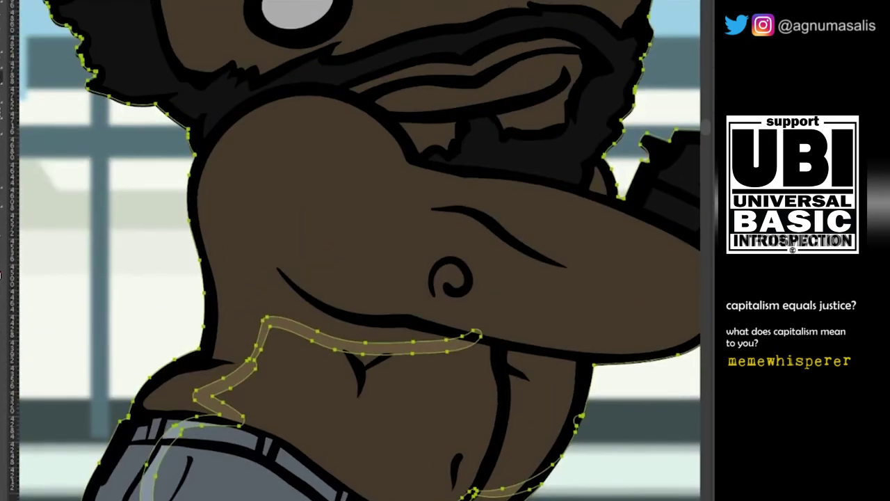